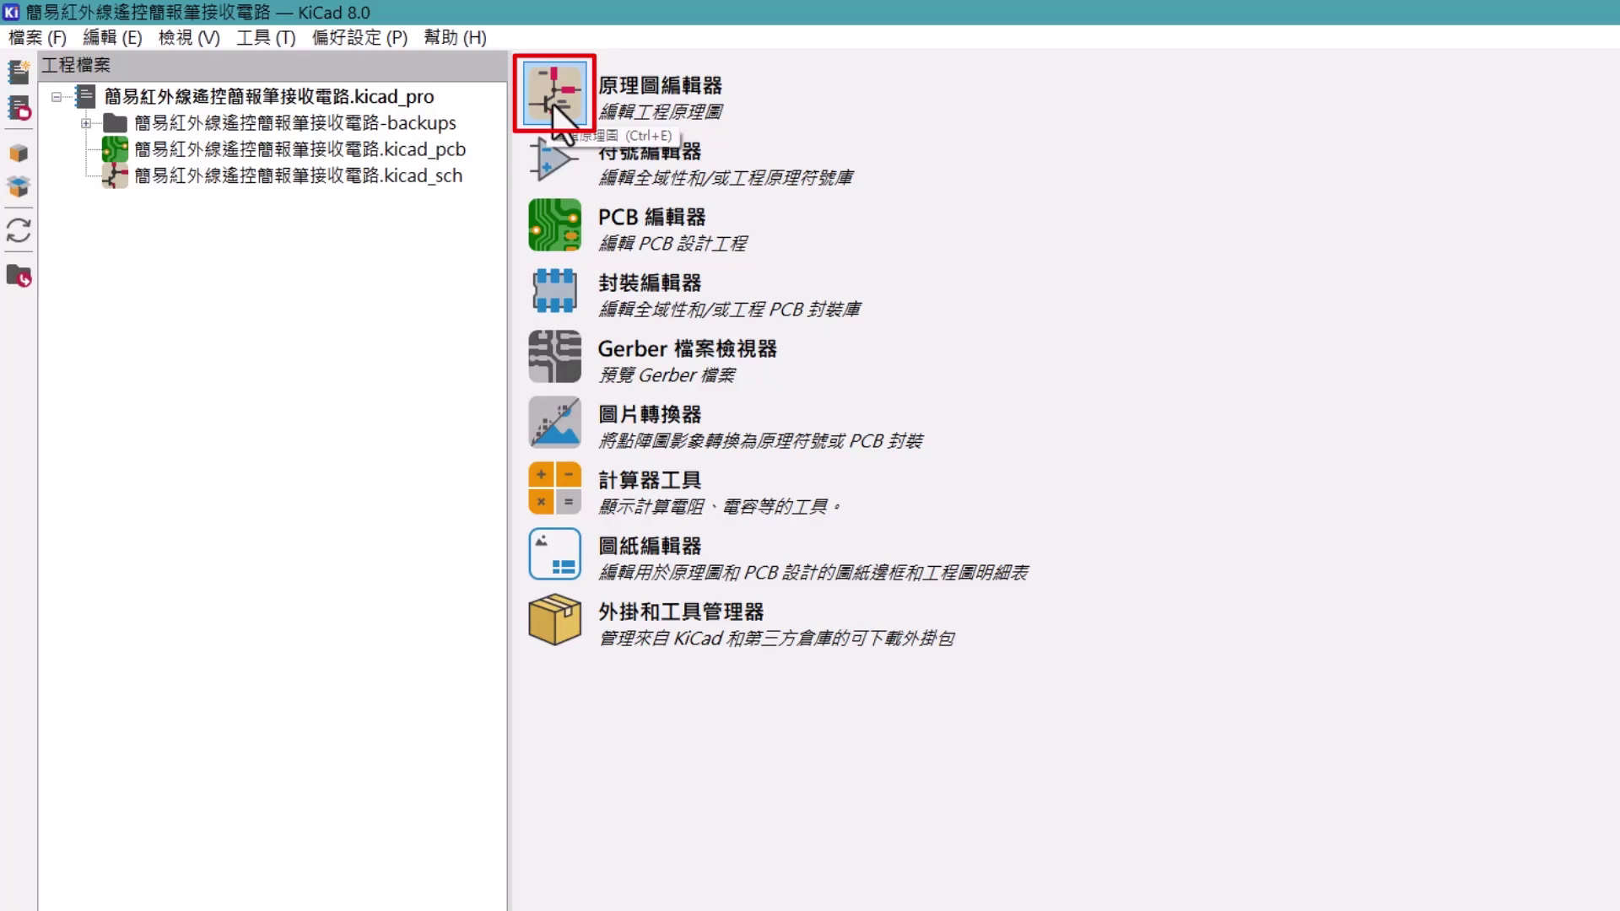
- Open the project's schematic editor and bring up the page settings of the sheet
{"action": "left_click", "coordinate": [554, 107]}
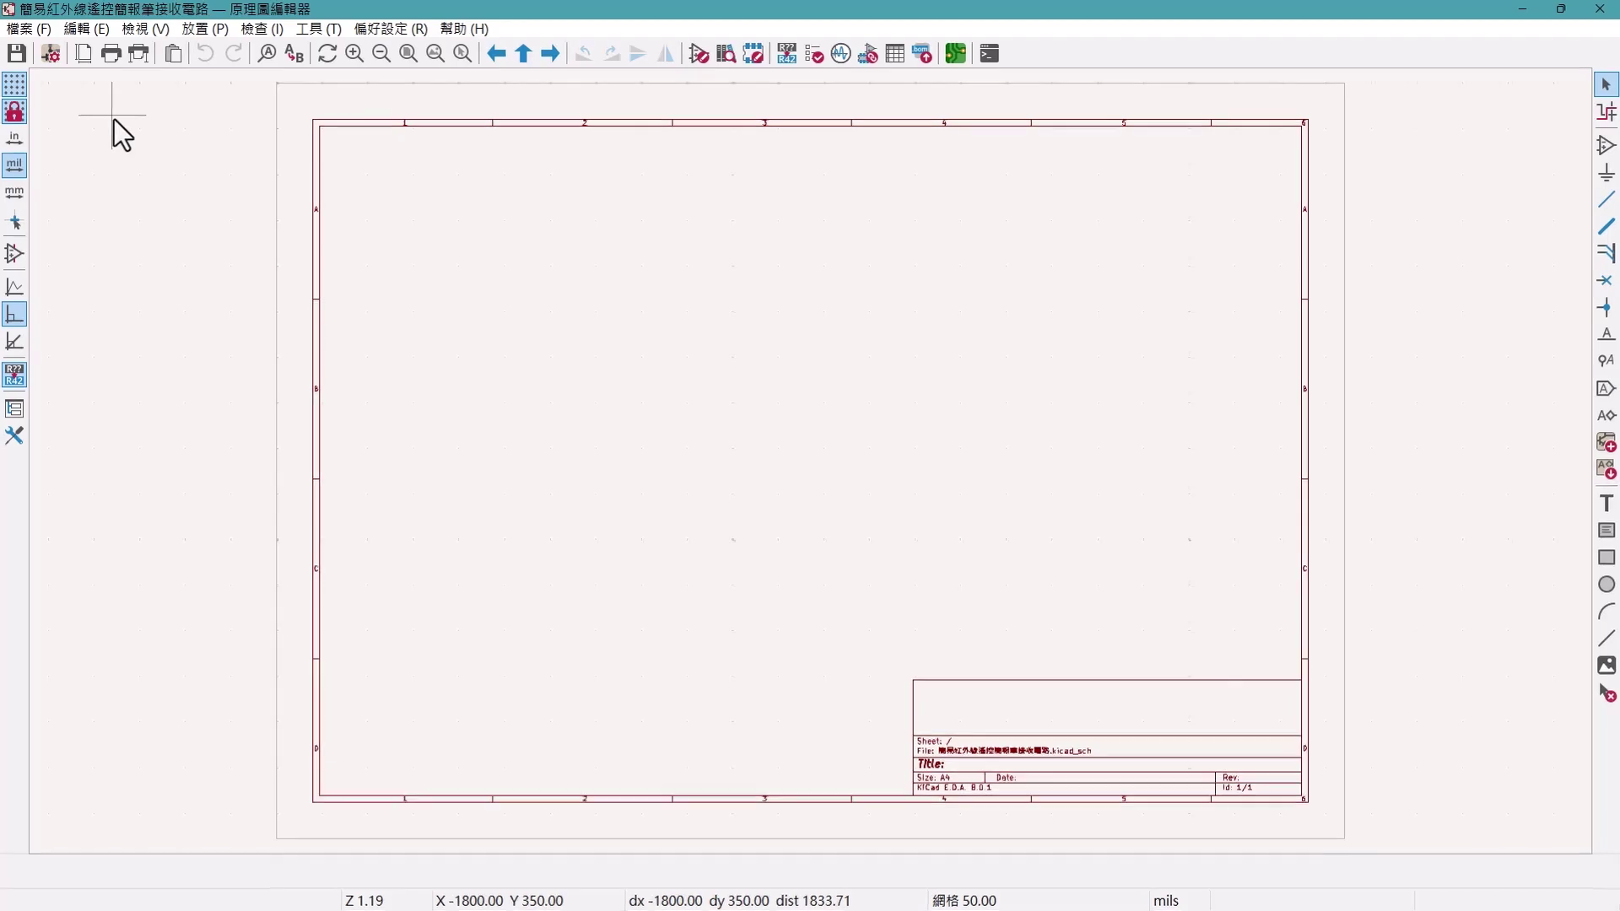
{"action": "left_click", "coordinate": [34, 38]}
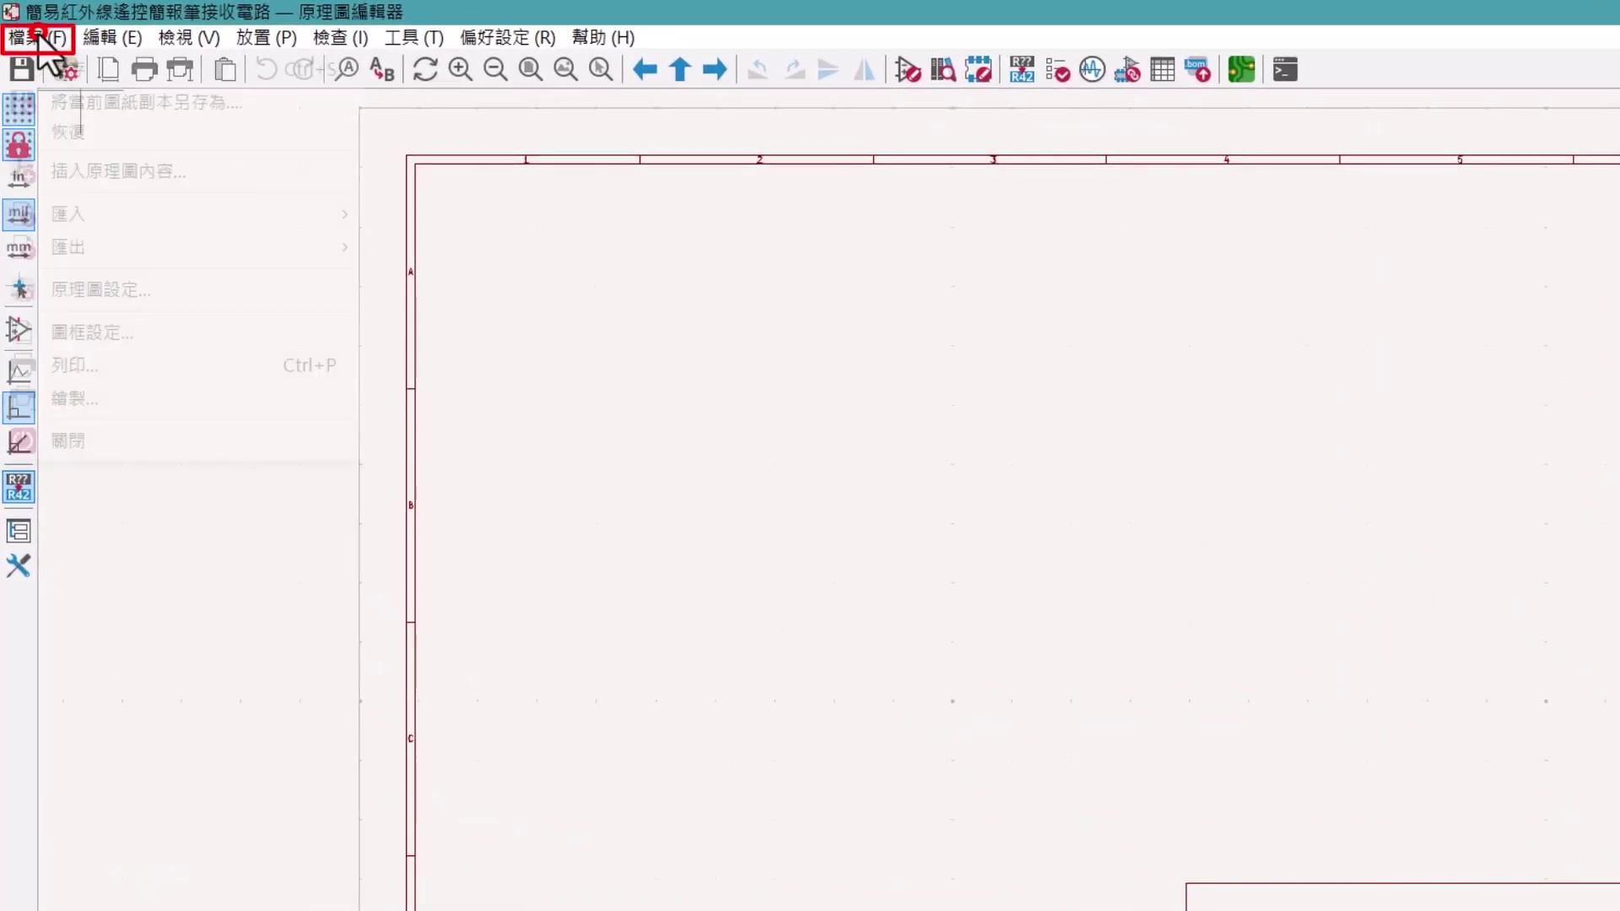
{"action": "left_click", "coordinate": [115, 330]}
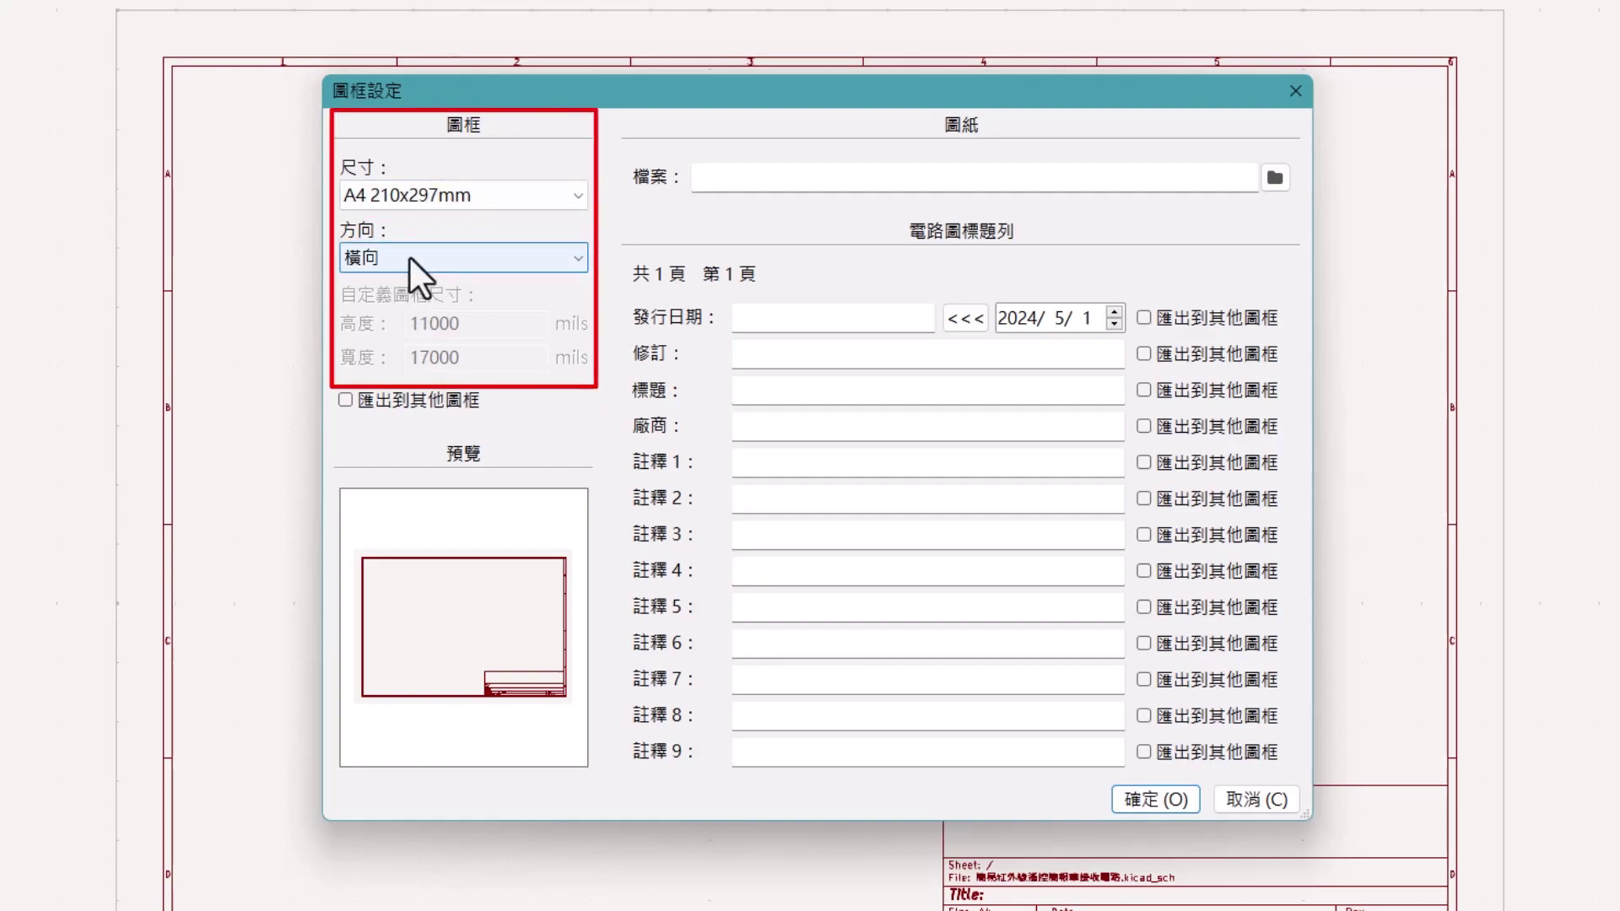
- Set the sheet's paper size to A1 594x841mm with portrait orientation
{"action": "left_click", "coordinate": [580, 201]}
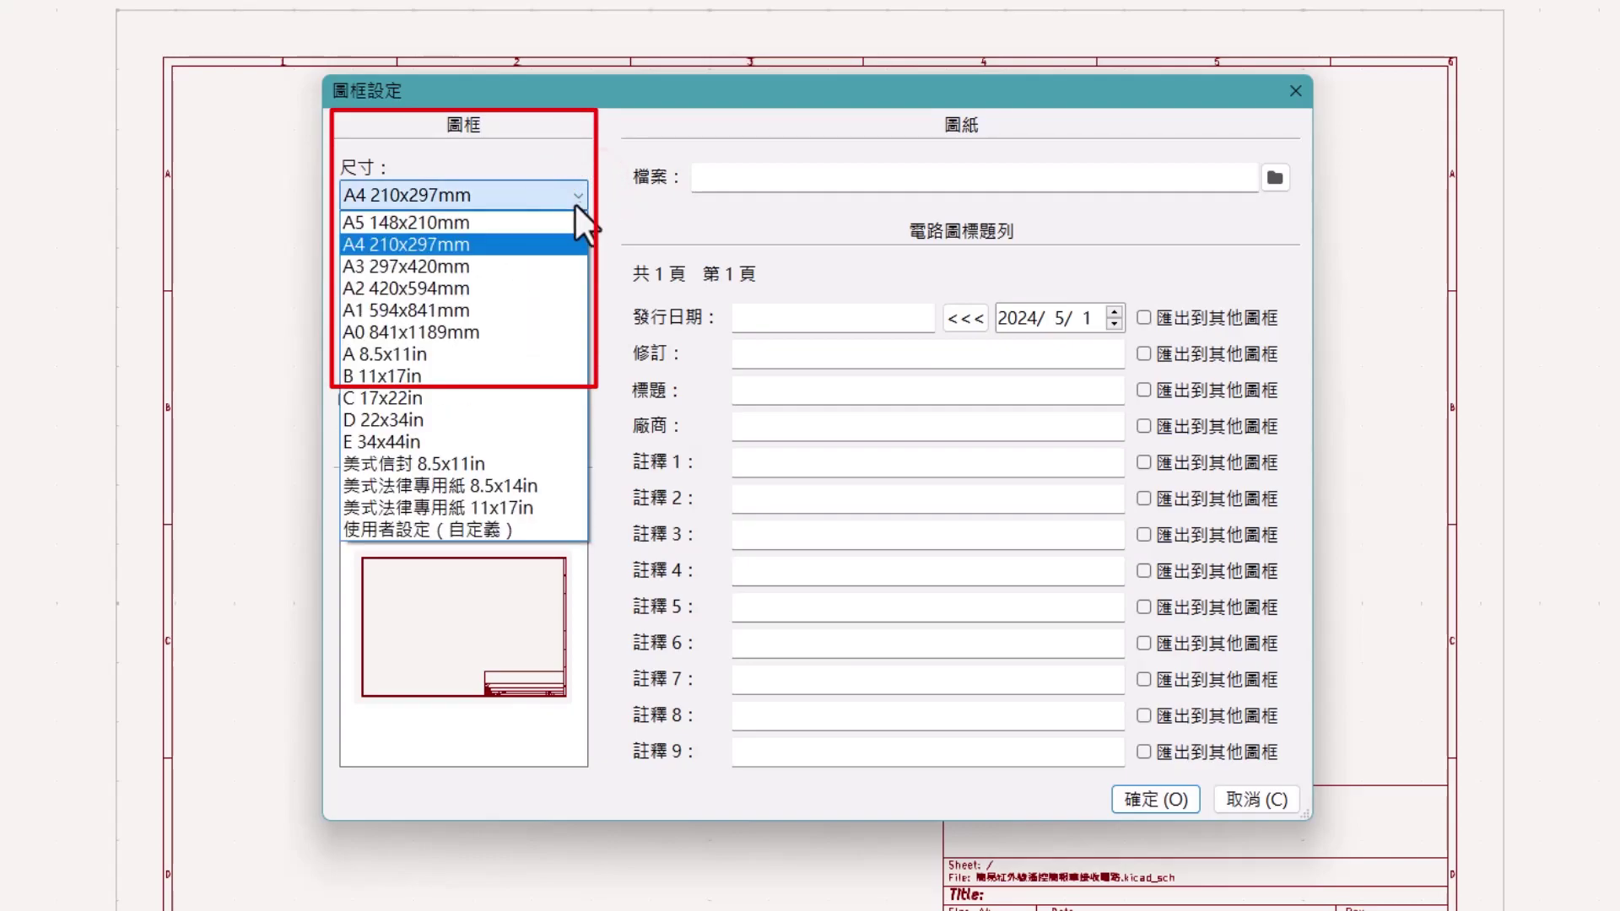
{"action": "left_click", "coordinate": [397, 310]}
{"action": "left_click", "coordinate": [449, 263]}
{"action": "left_click", "coordinate": [416, 311]}
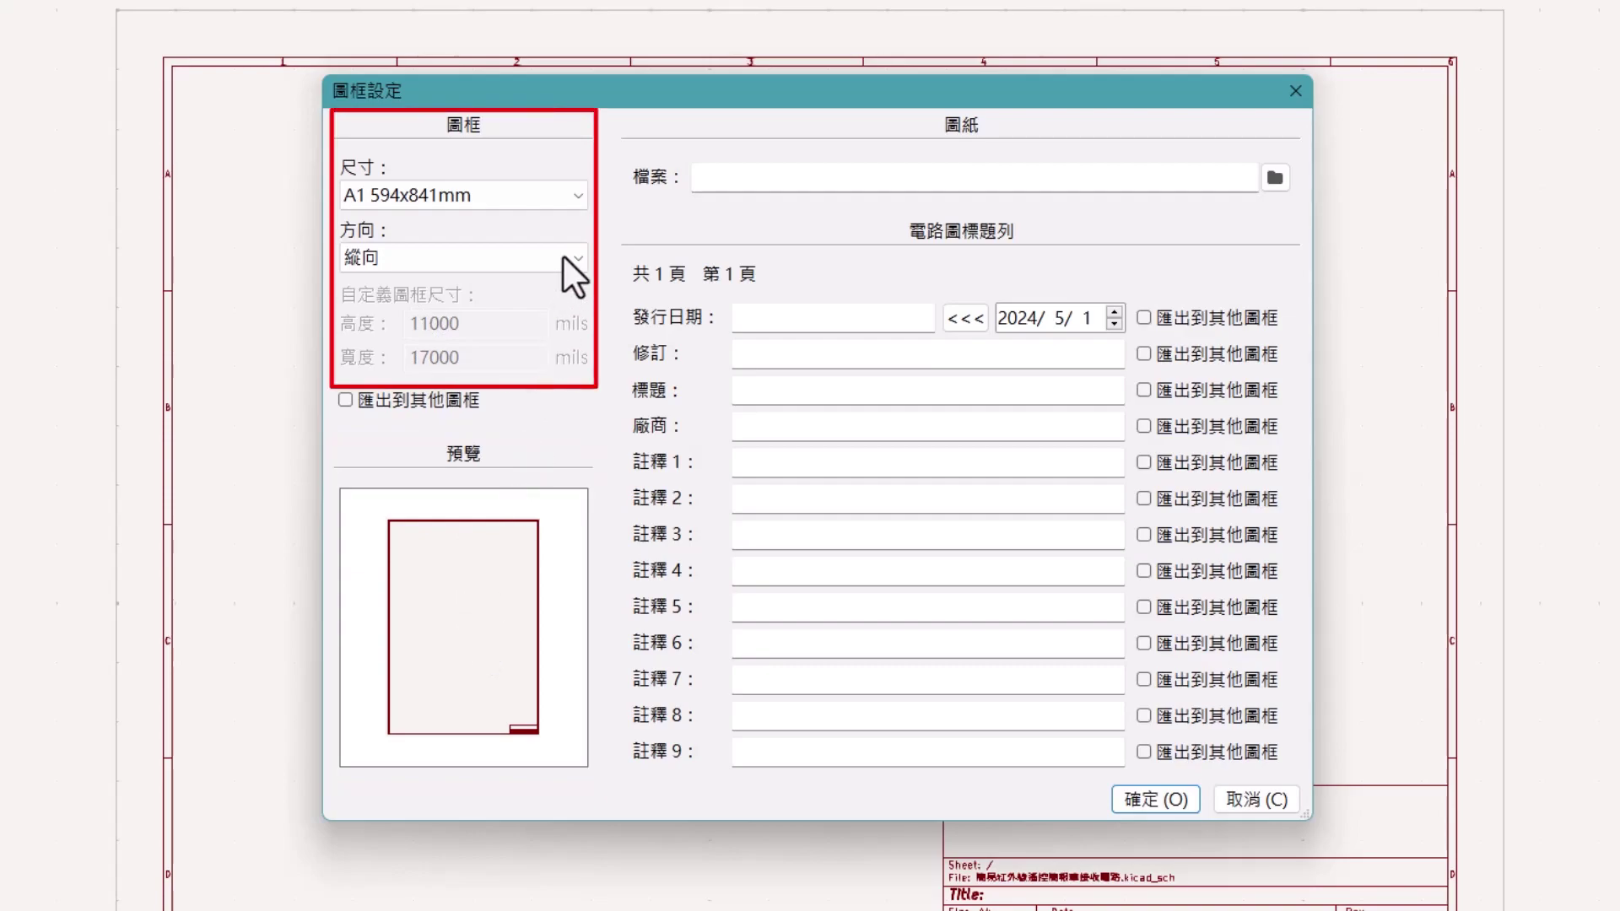
- Set the sheet's paper size to A4 210x297mm with landscape orientation
{"action": "left_click", "coordinate": [577, 197]}
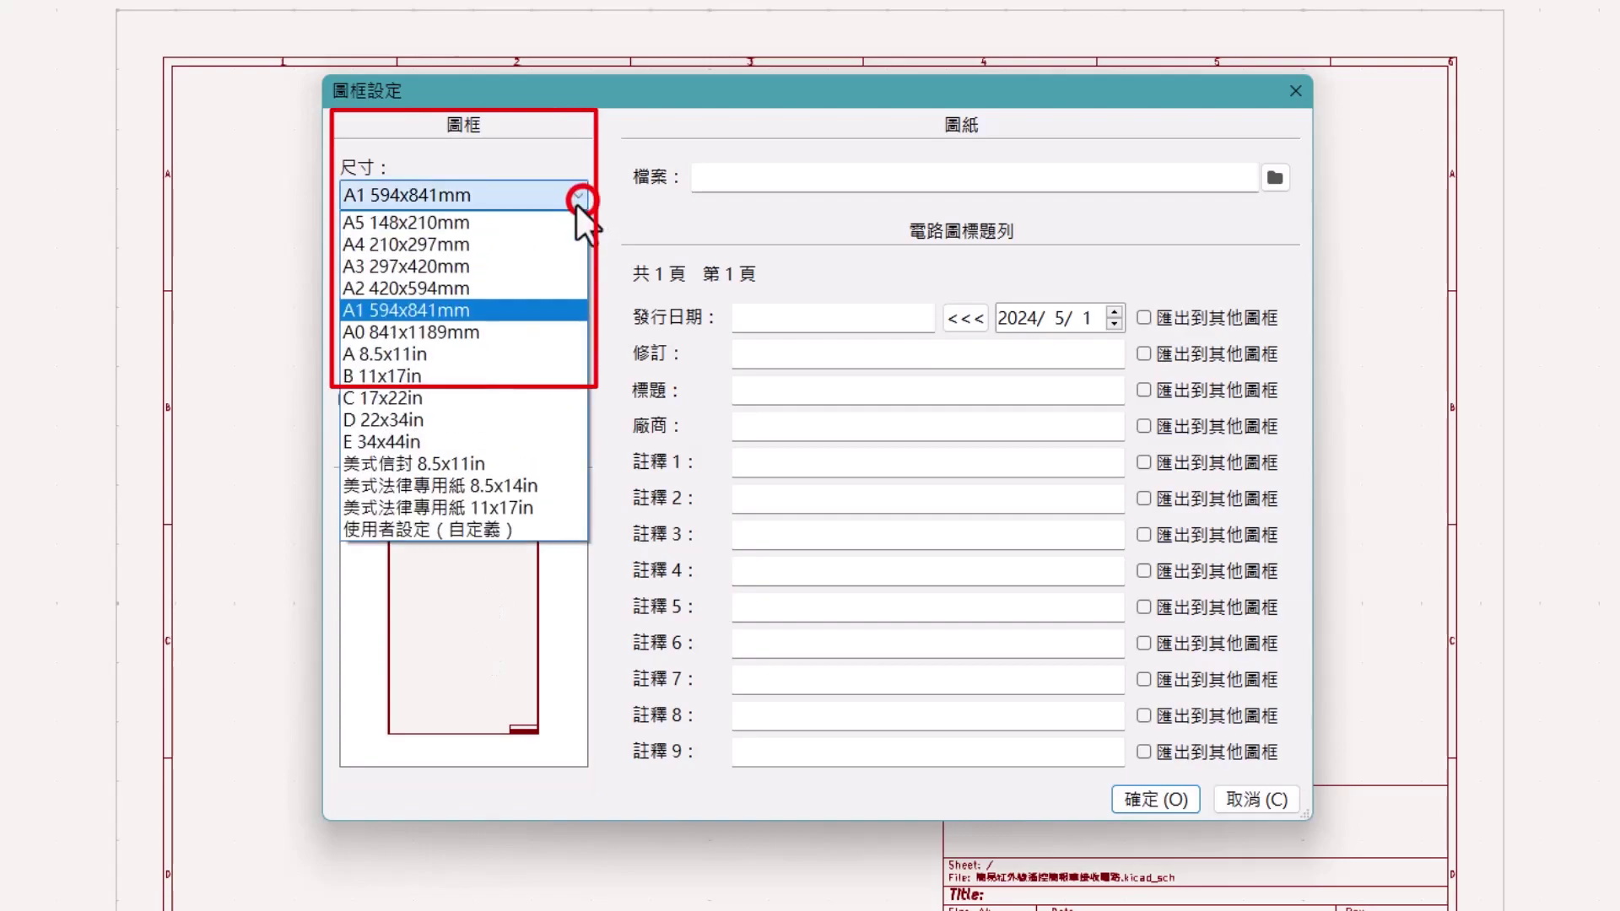
{"action": "left_click", "coordinate": [414, 255]}
{"action": "left_click", "coordinate": [574, 259]}
{"action": "left_click", "coordinate": [436, 291]}
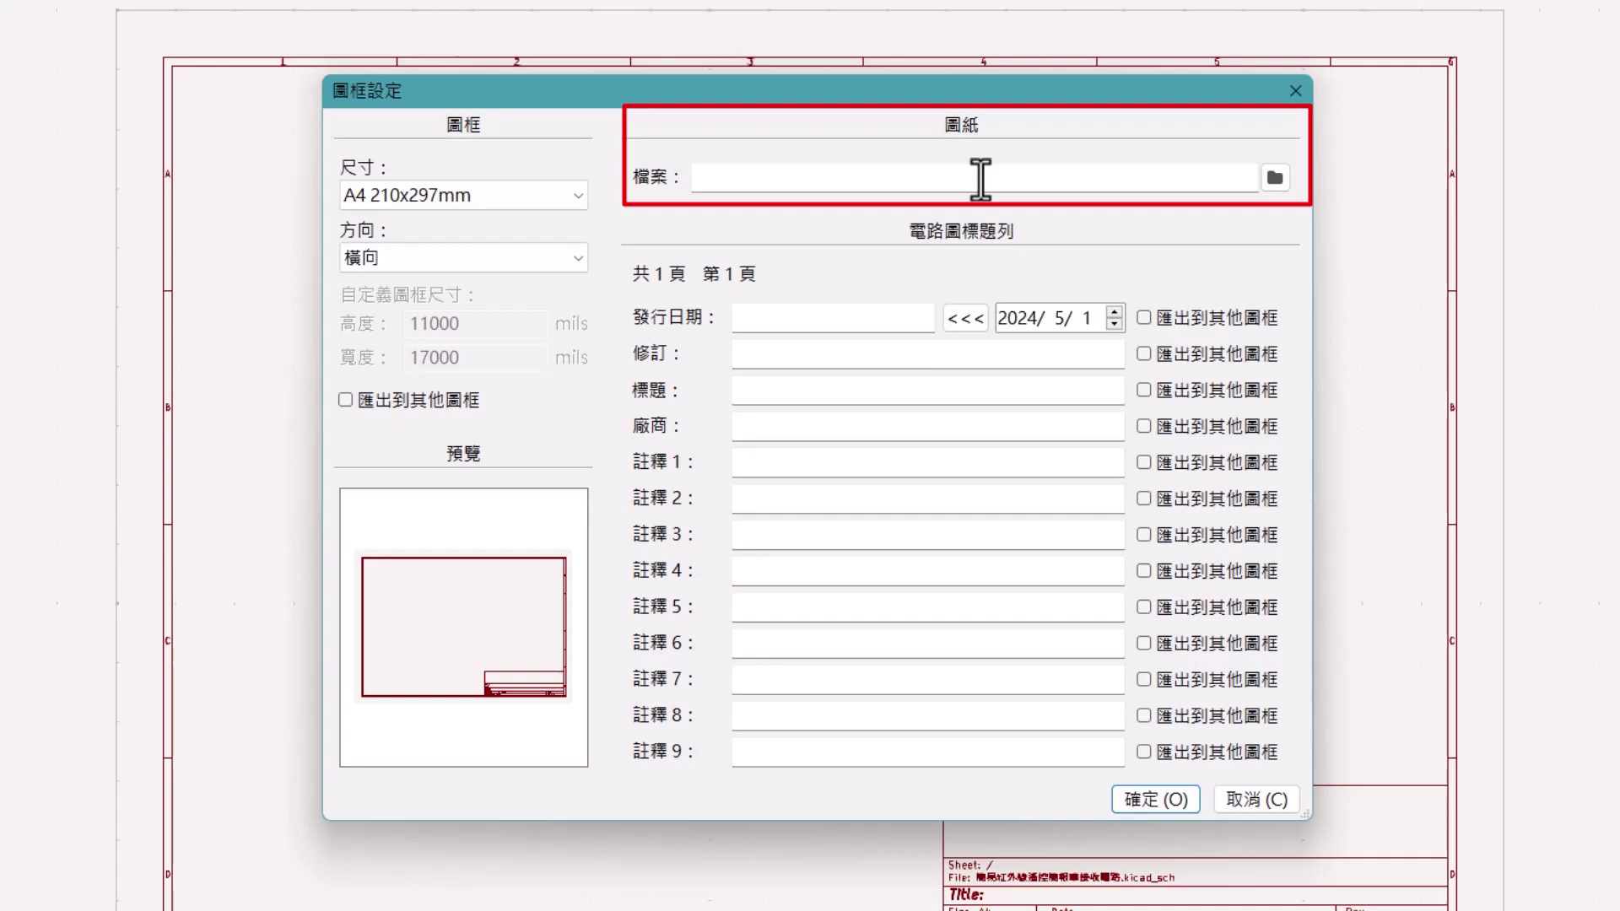
- Browse for a .kicad_wks drawing sheet file and cancel without choosing one
{"action": "left_click", "coordinate": [1278, 184]}
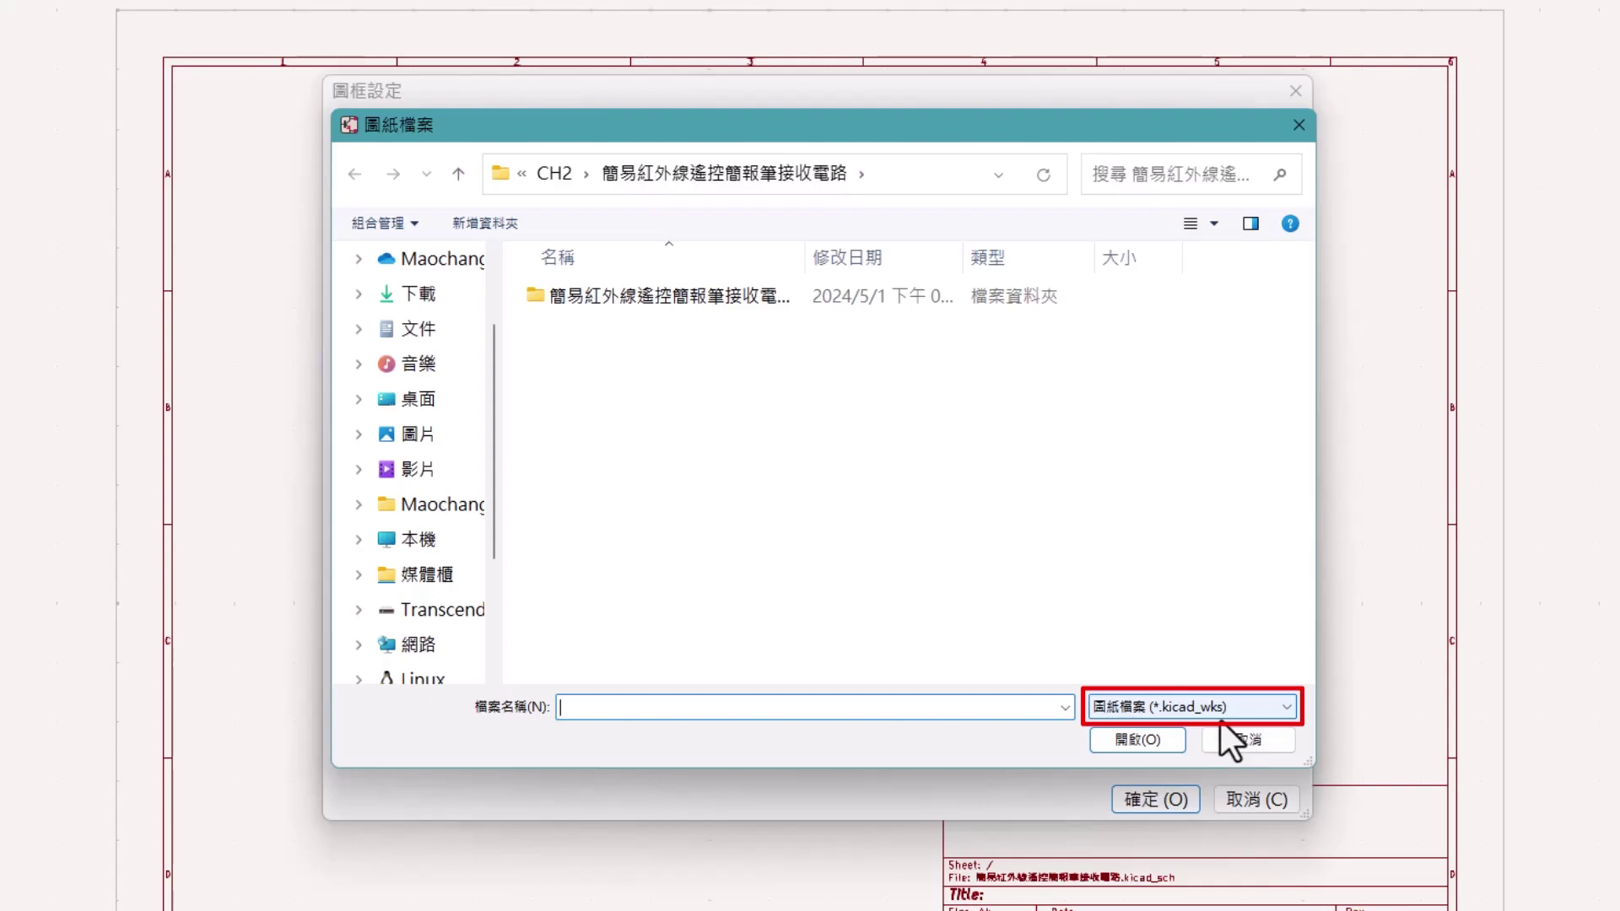
{"action": "left_click", "coordinate": [1249, 740]}
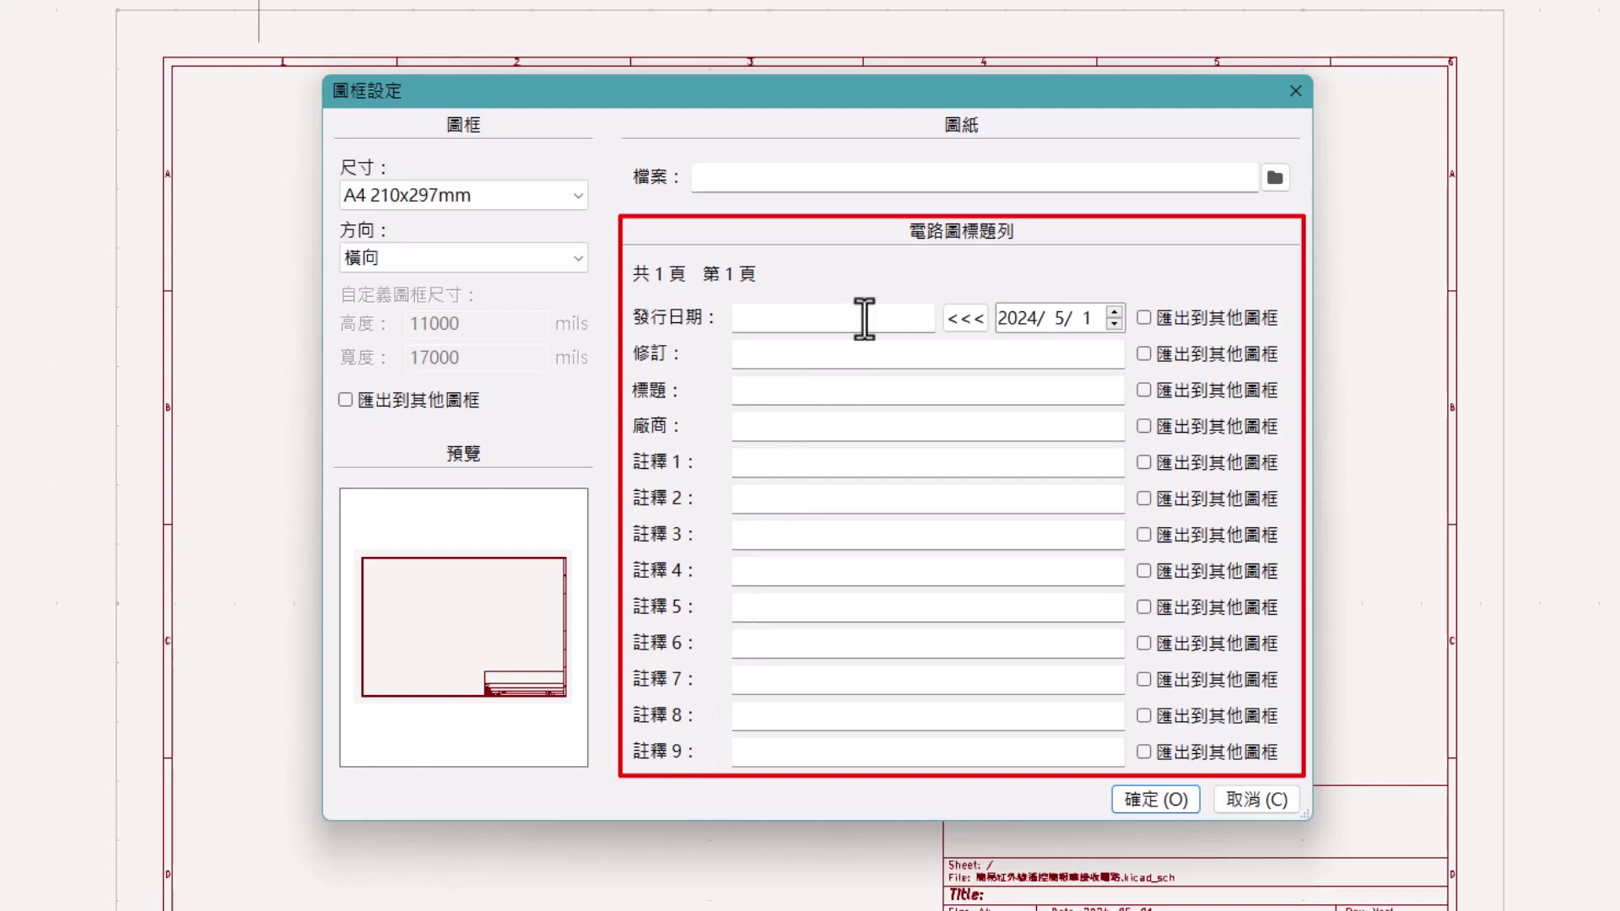
- Fill in the title block with issue date 2024-05-01, revision Ver1 and title "NEC Decoder"
{"action": "left_click", "coordinate": [954, 317]}
{"action": "left_click", "coordinate": [825, 355]}
{"action": "type", "text": "Ver1"}
{"action": "left_click", "coordinate": [821, 393]}
{"action": "type", "text": "NEC Decoder"}
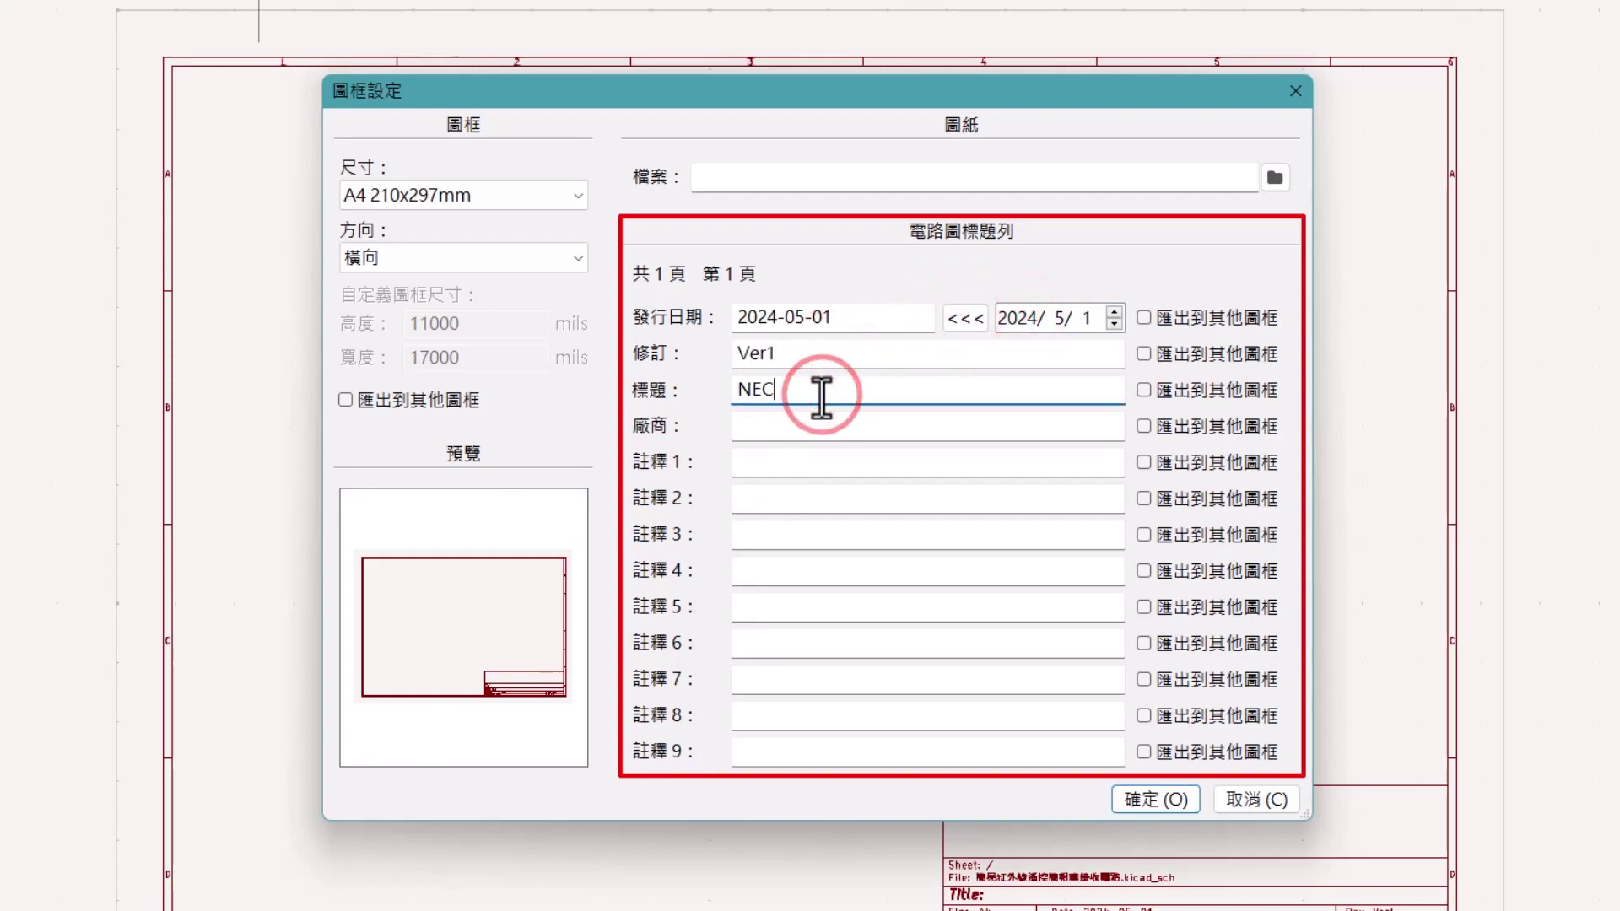
- Enter the designer credit as comment 1 and "精解 KiCad" as comment 2, and apply the page settings
{"action": "left_click", "coordinate": [814, 454]}
{"action": "type", "text": "Designed by Chen"}
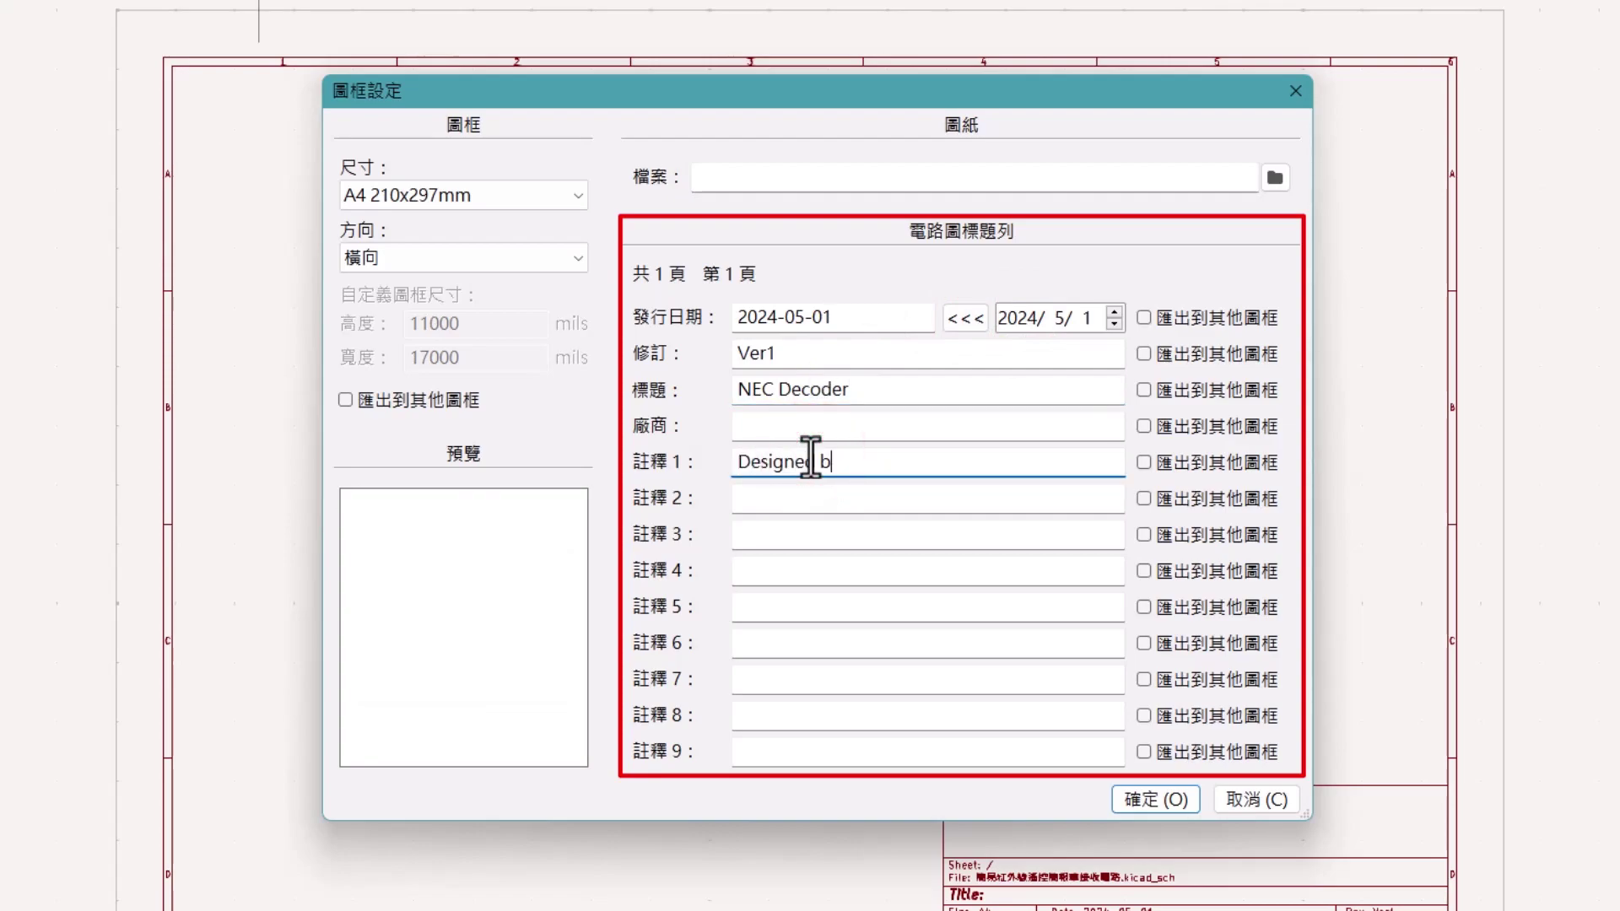
{"action": "left_click", "coordinate": [860, 510]}
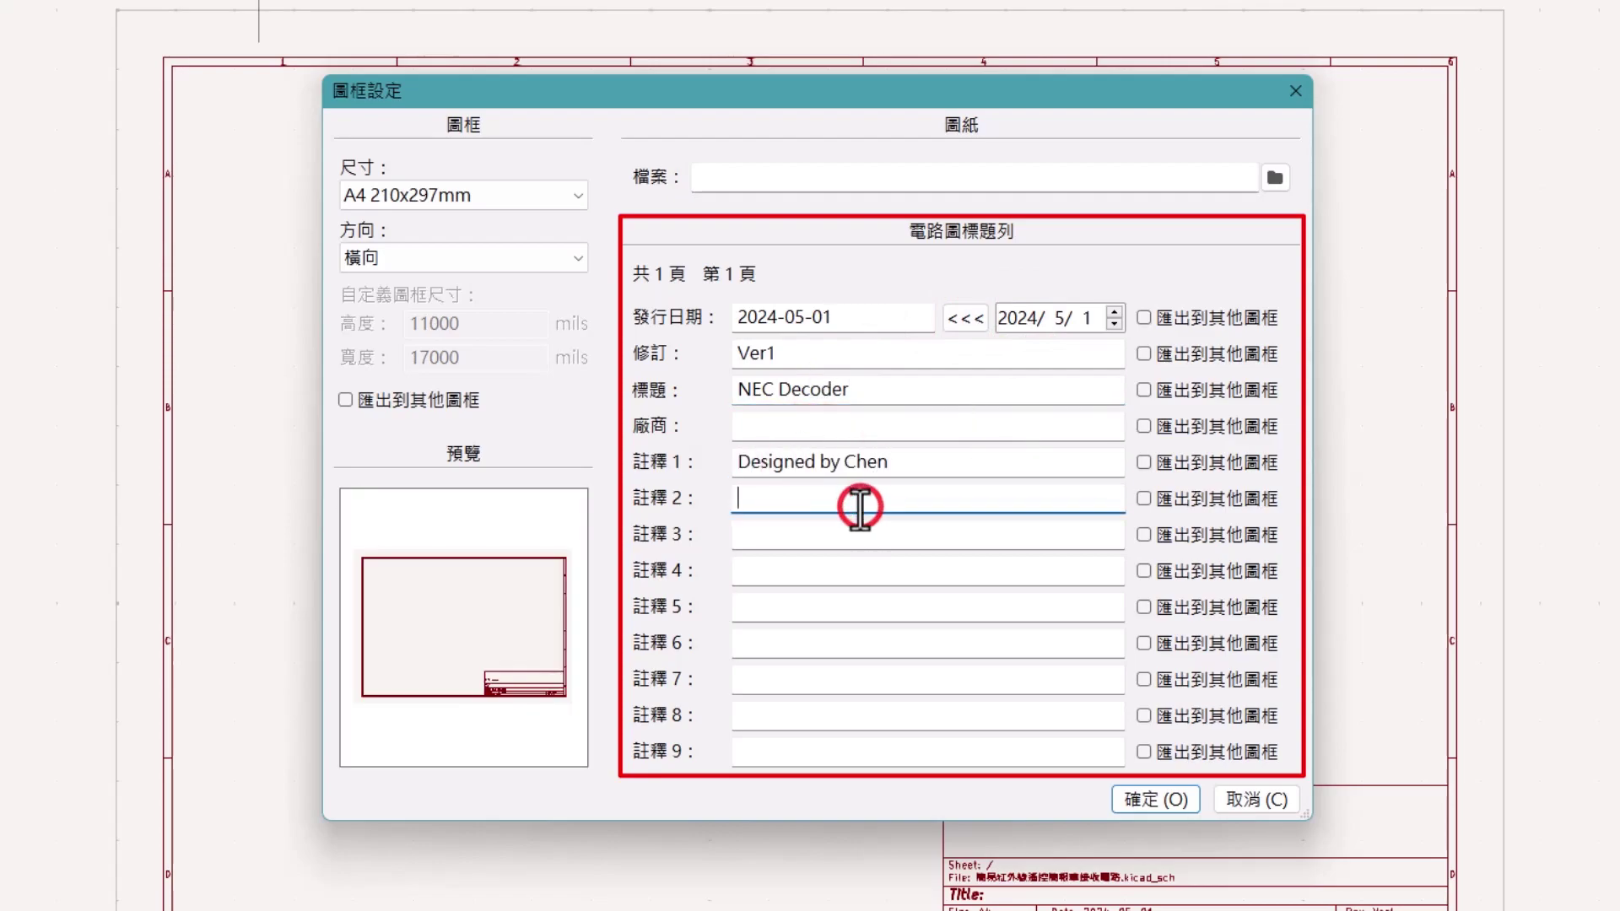
{"action": "type", "text": "精解 KiCad"}
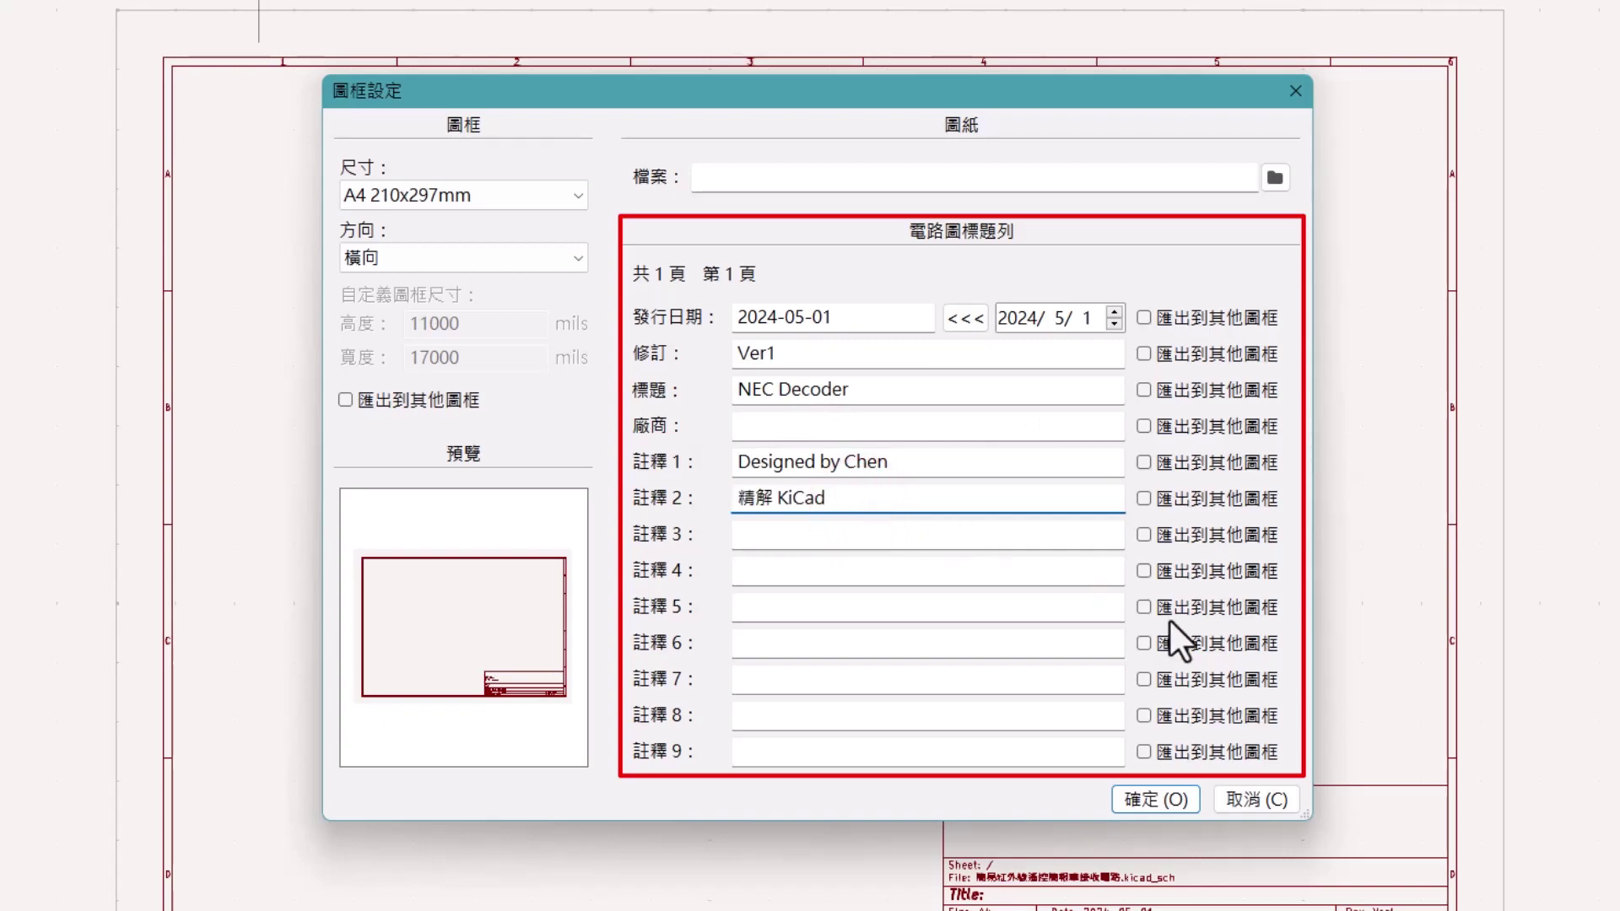
{"action": "left_click", "coordinate": [1184, 804]}
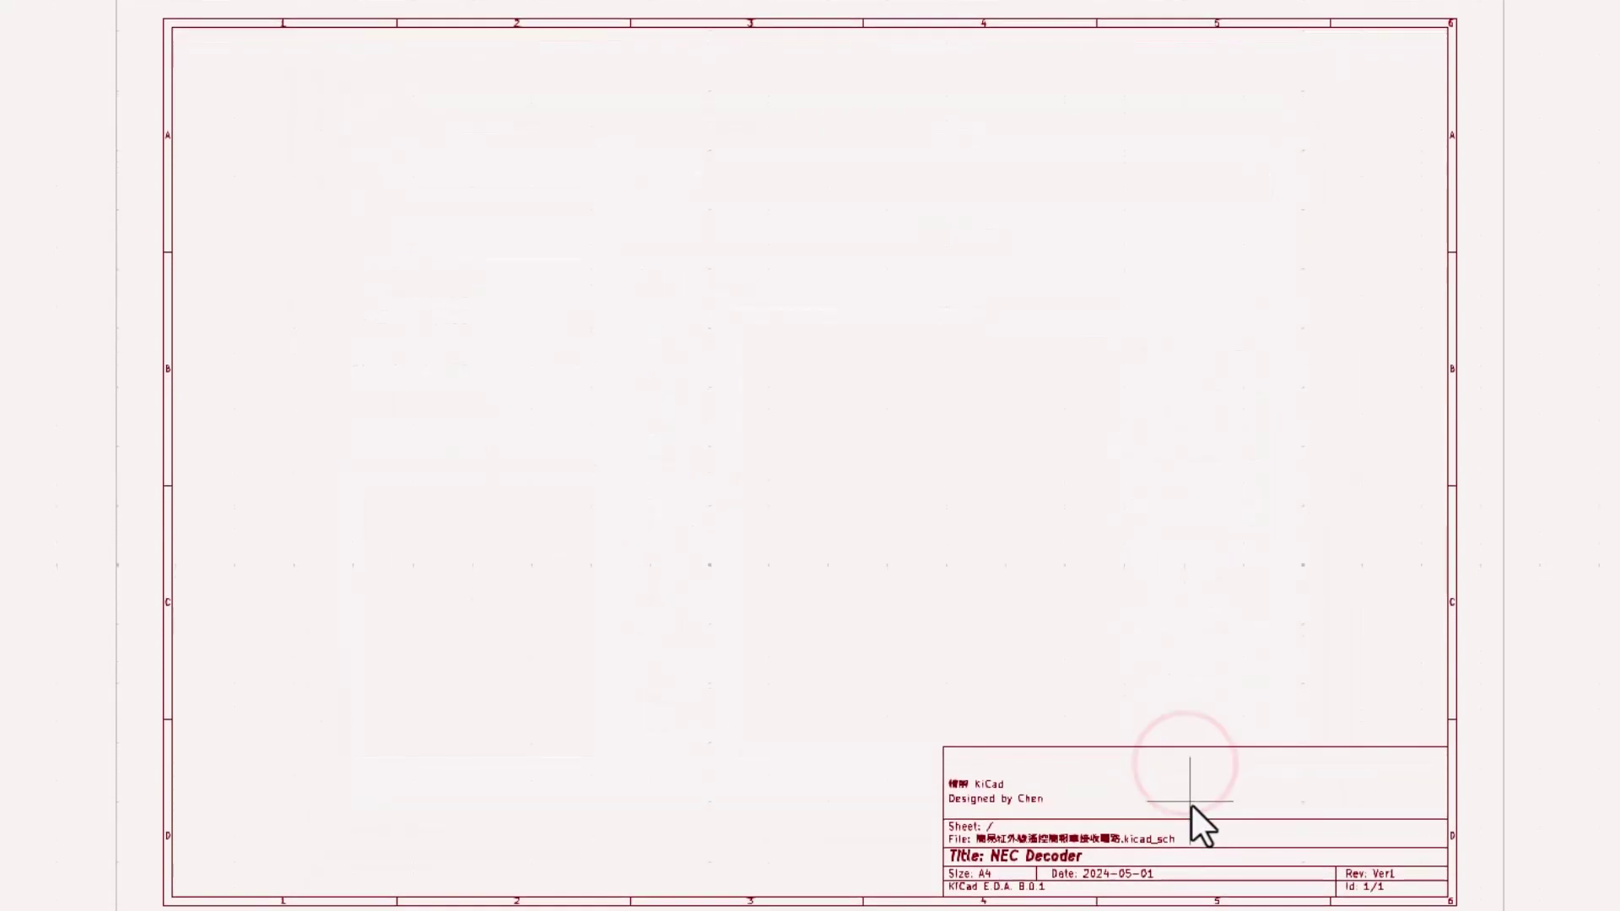
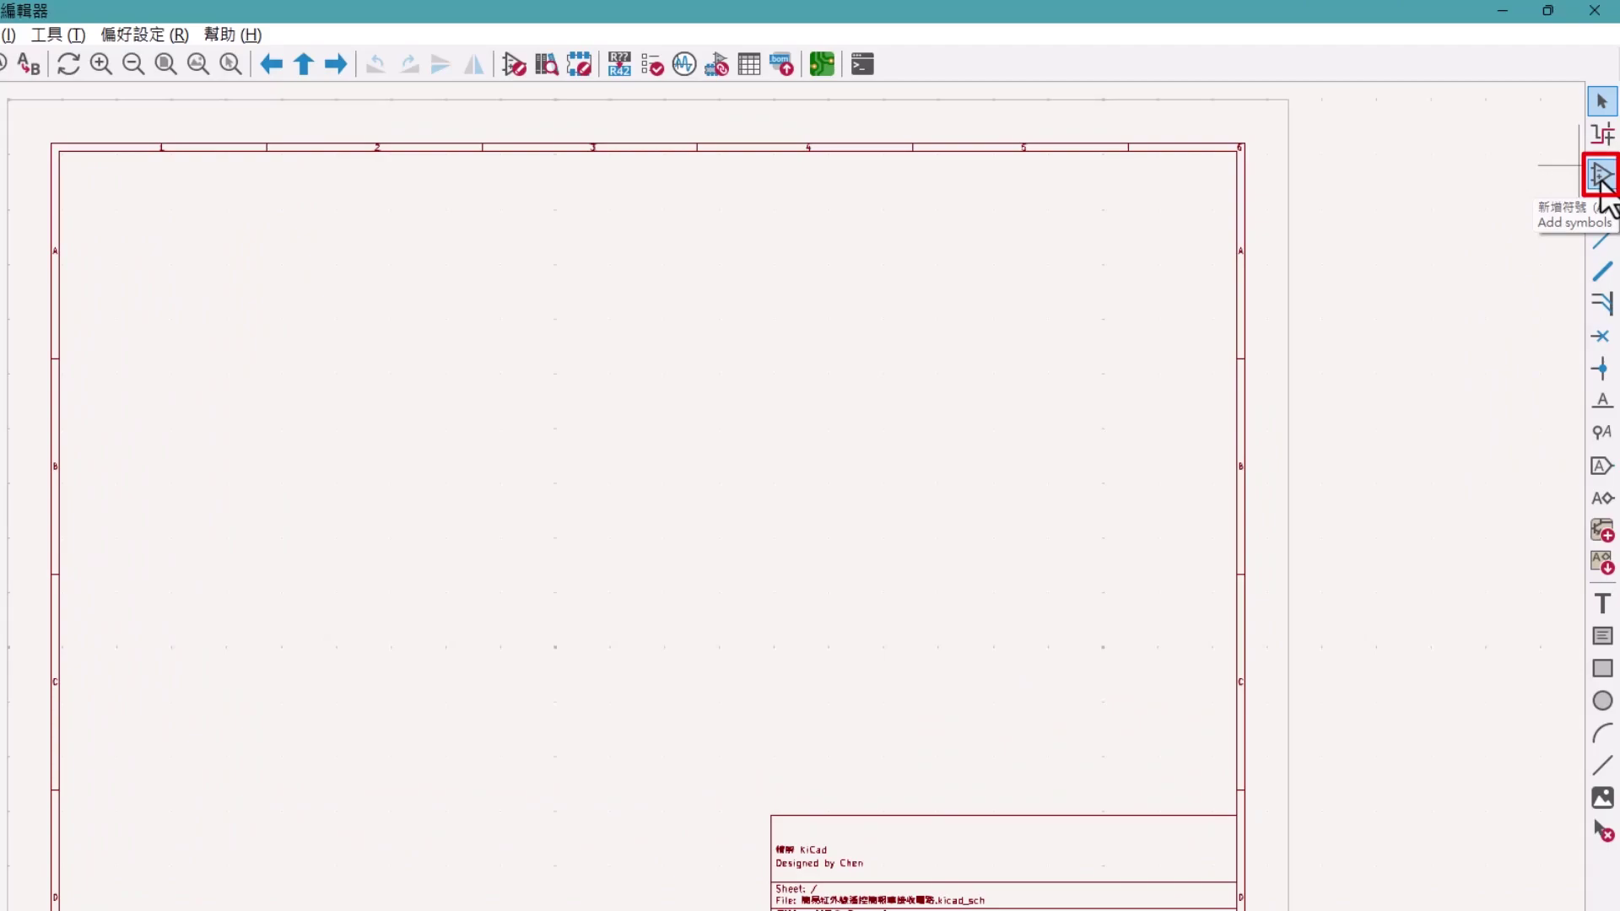
- Find the PIC16F1459-IP symbol in MCU_Microchip_PIC16 and choose it for placement with repeated copies enabled
{"action": "left_click", "coordinate": [1601, 178]}
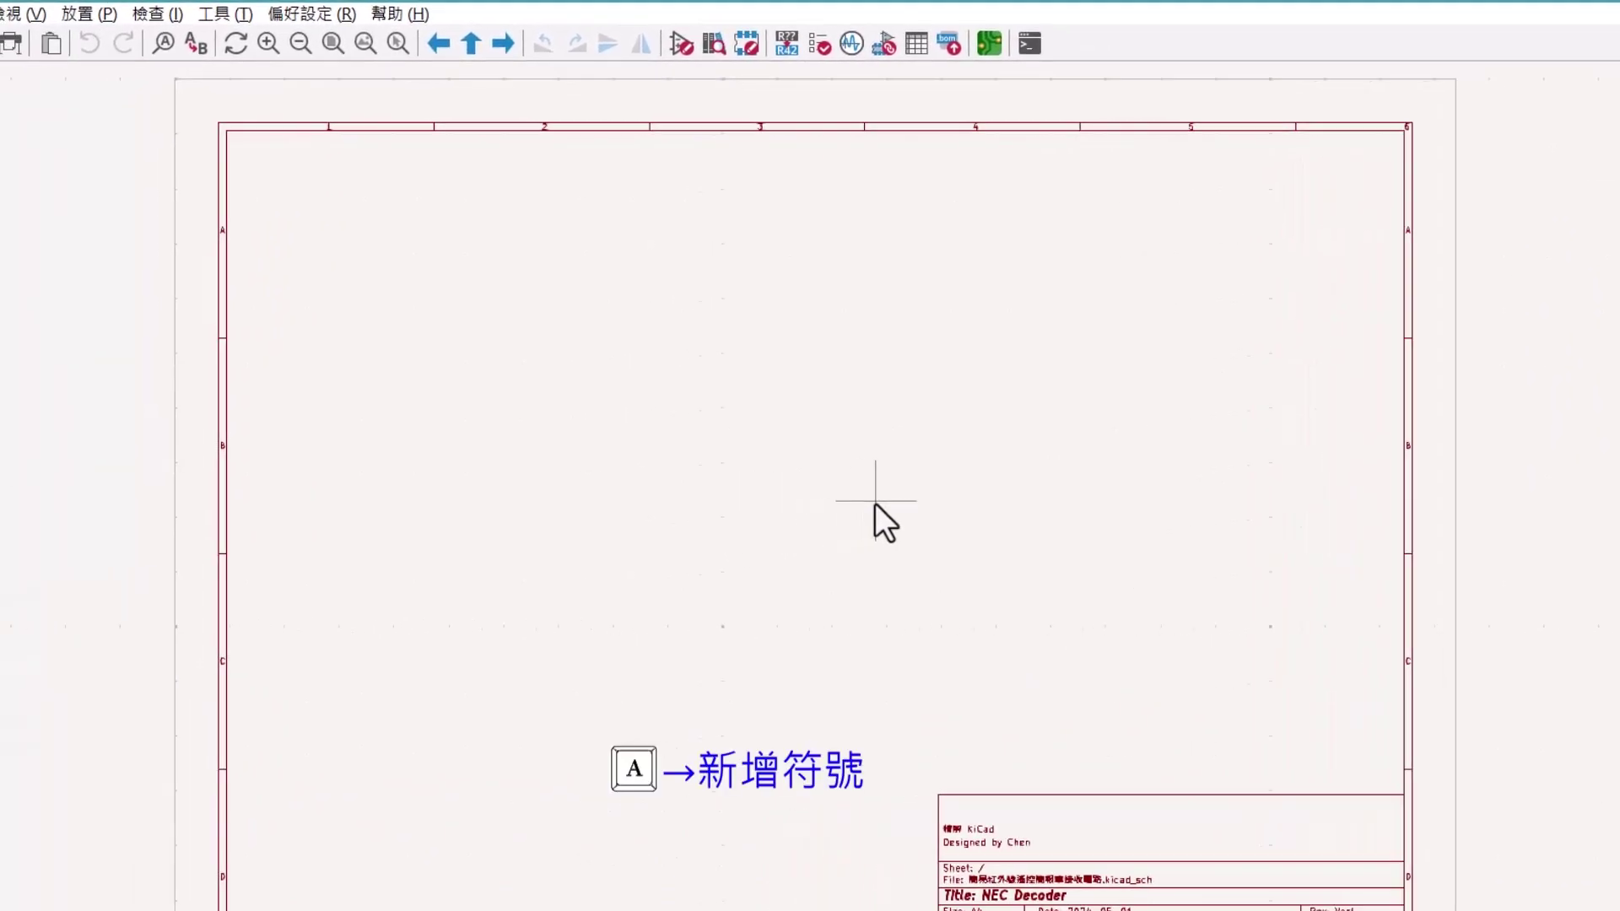
{"action": "left_click", "coordinate": [885, 500]}
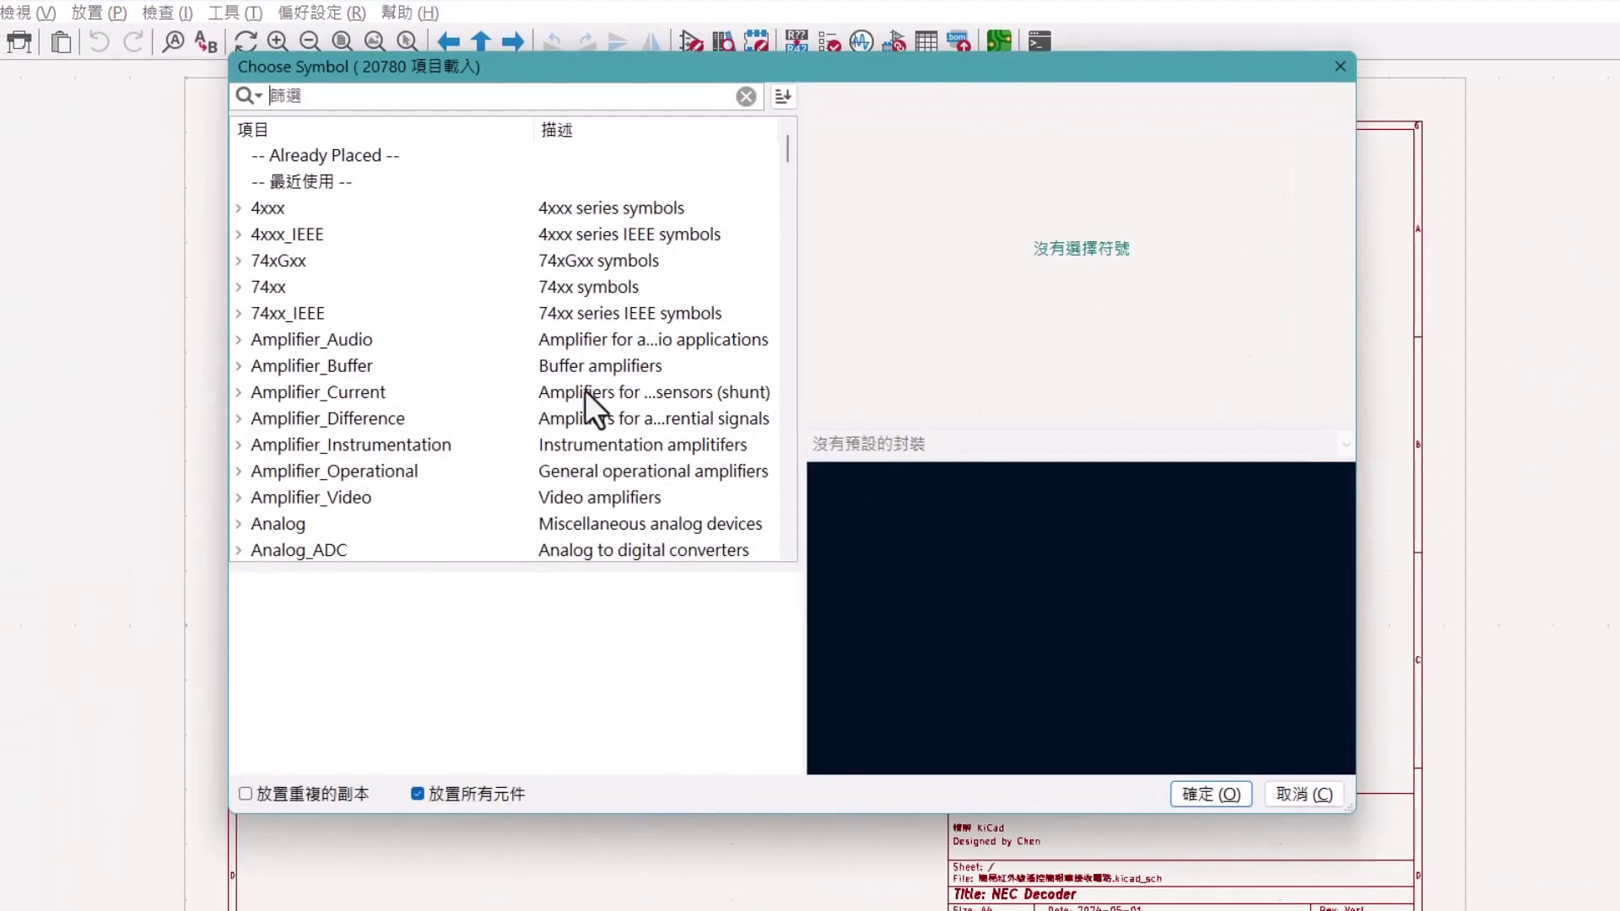
{"action": "left_click", "coordinate": [326, 98]}
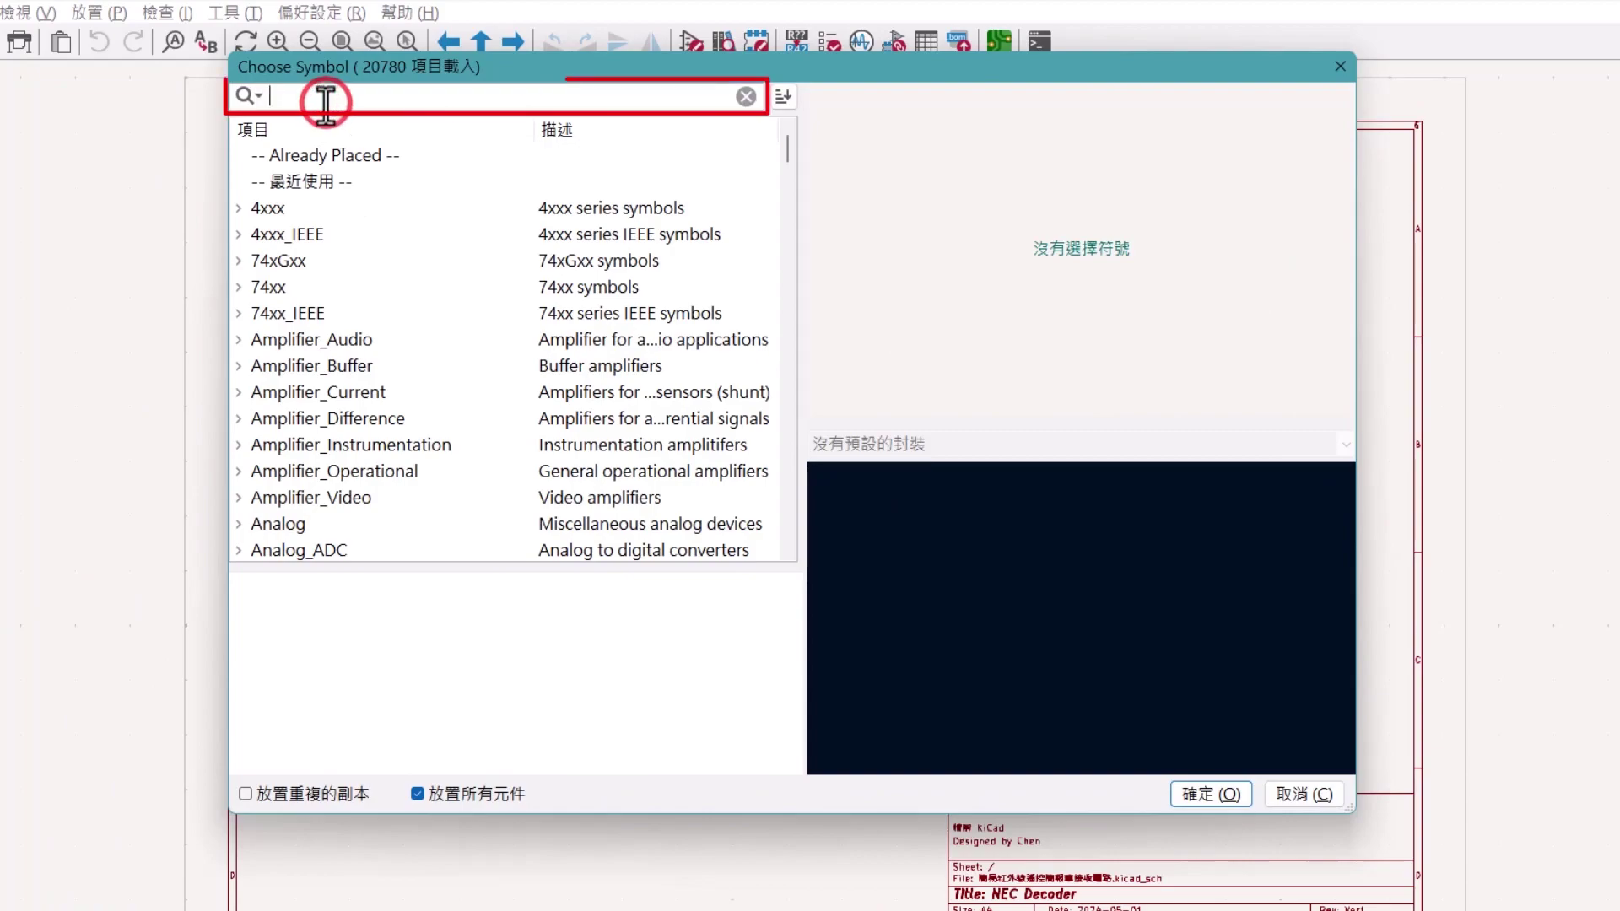
{"action": "type", "text": "PIC16F1459-IP"}
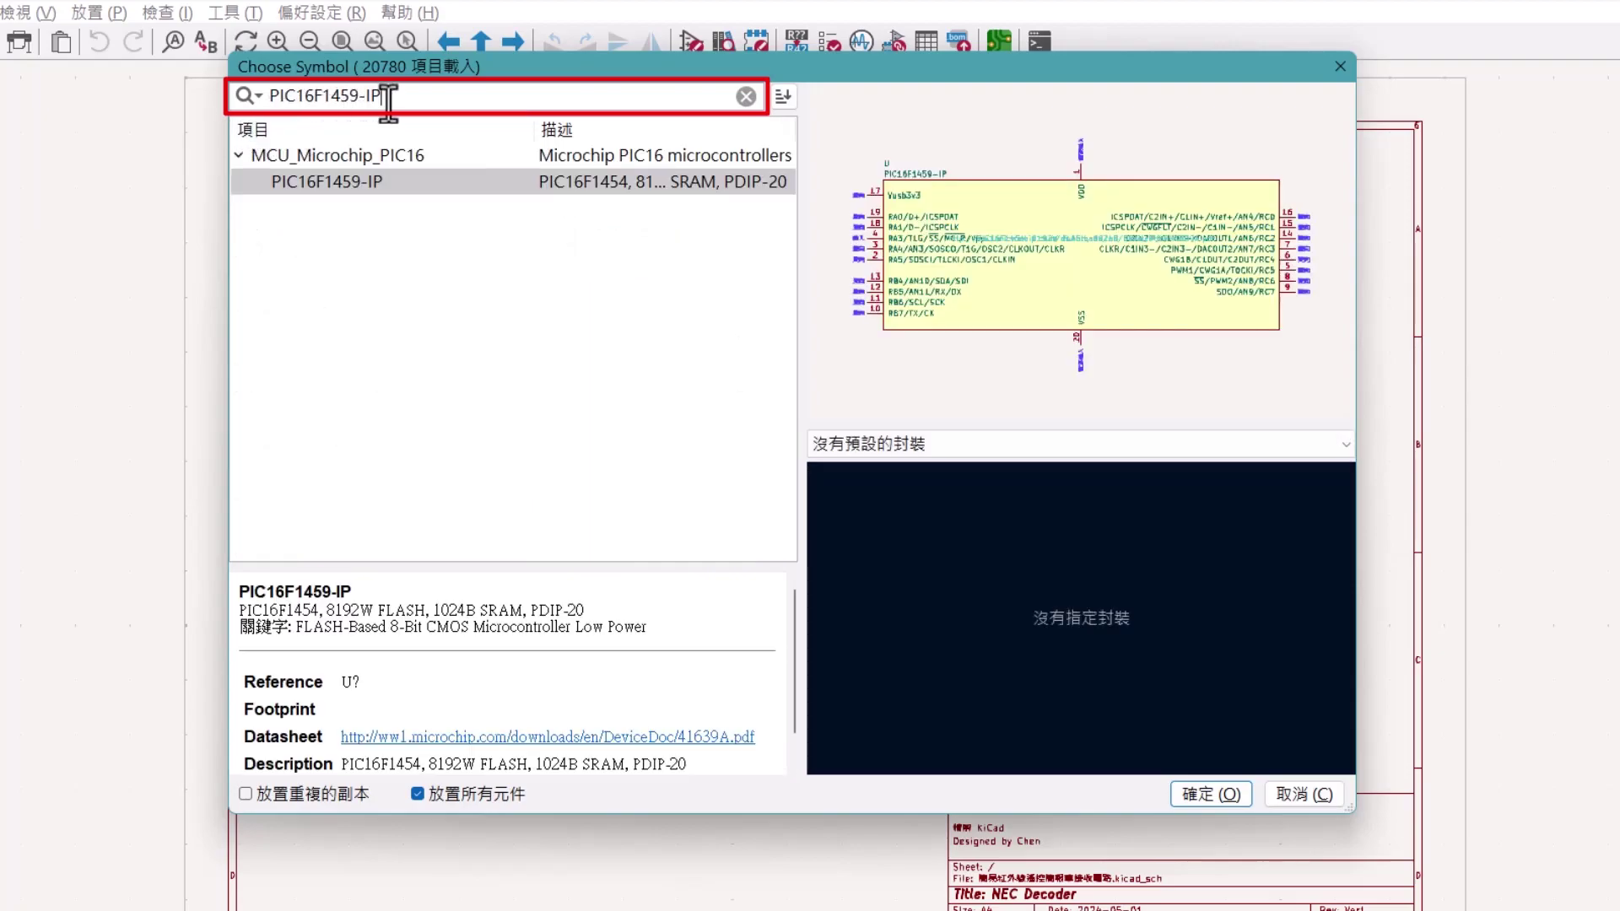
{"action": "left_click", "coordinate": [402, 183]}
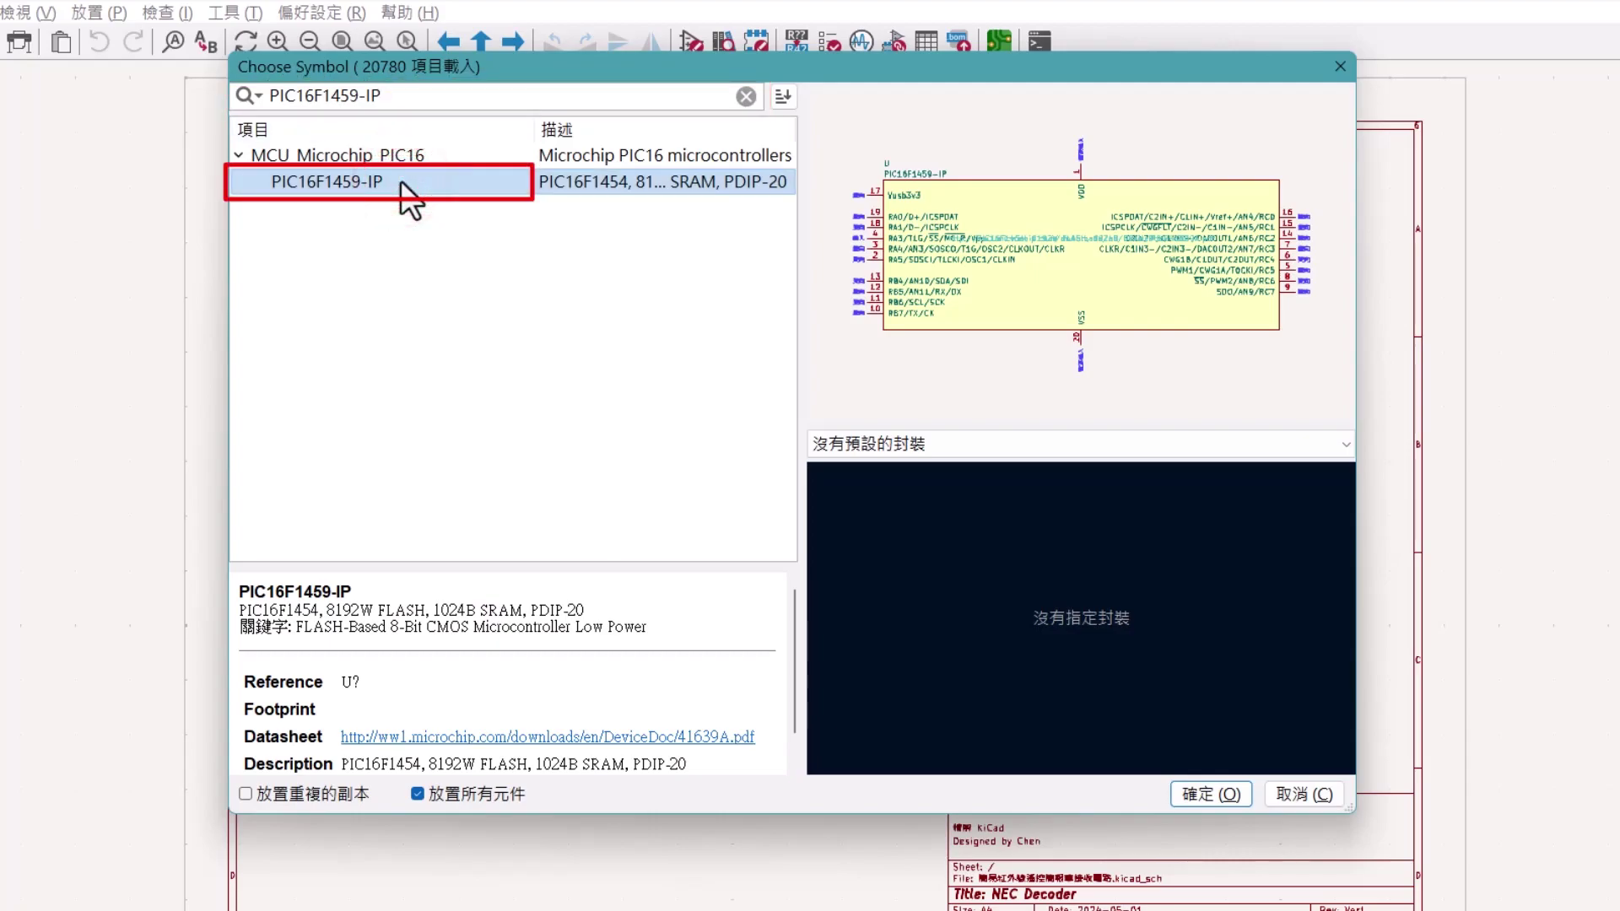
{"action": "left_click", "coordinate": [246, 794]}
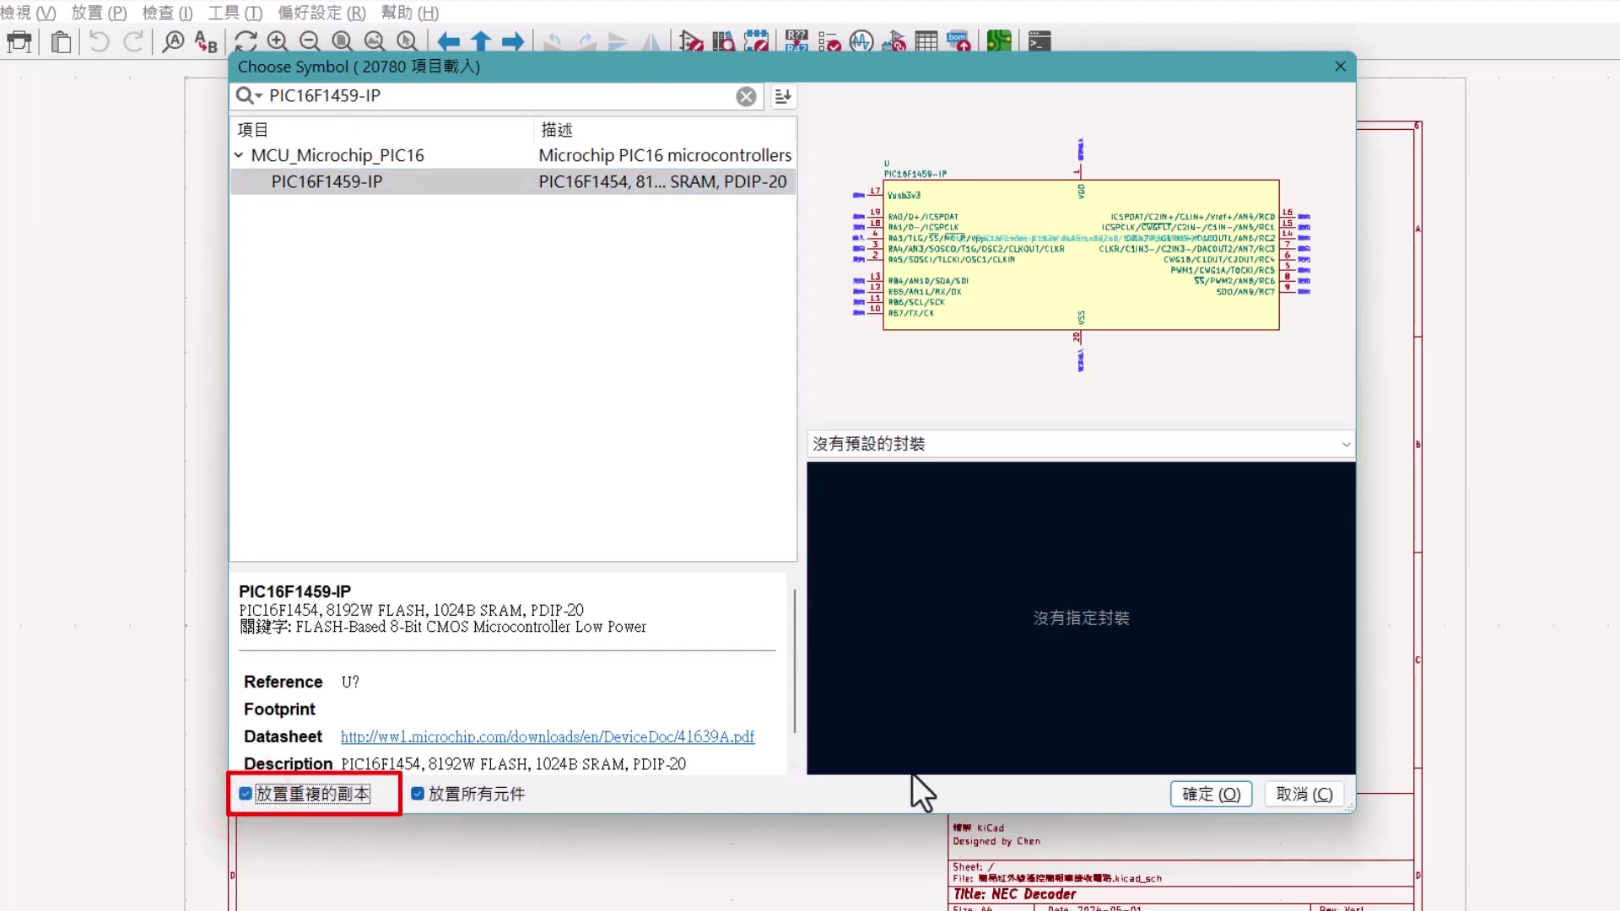
{"action": "left_click", "coordinate": [1199, 796]}
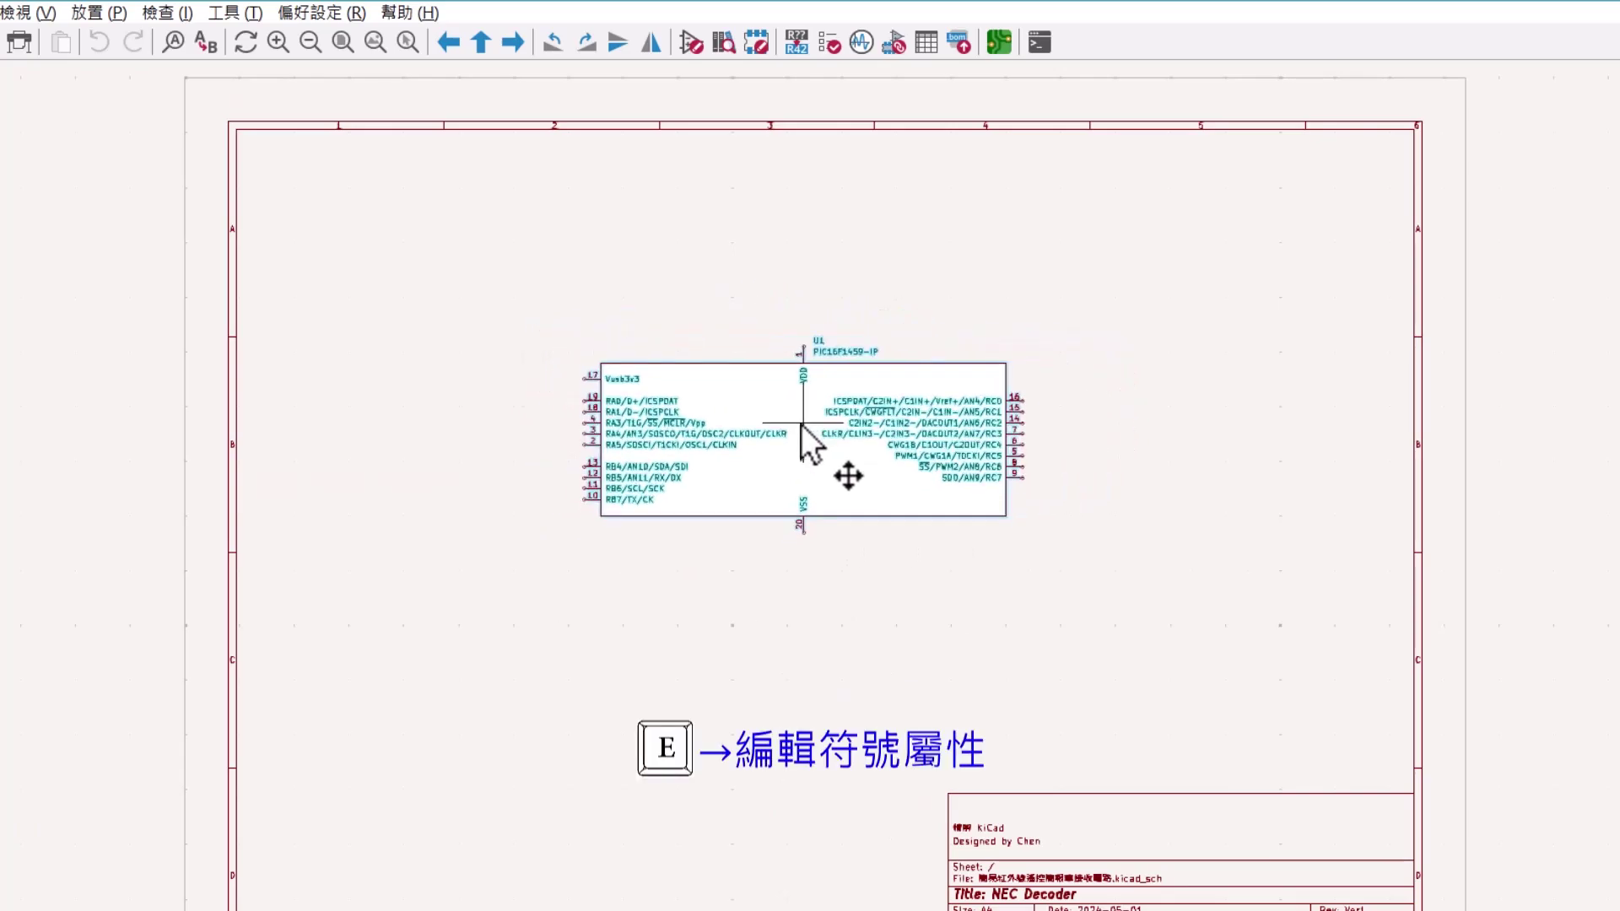
- Check the reference and value fields in the PIC16F1459-IP symbol's properties
{"action": "key", "text": "e"}
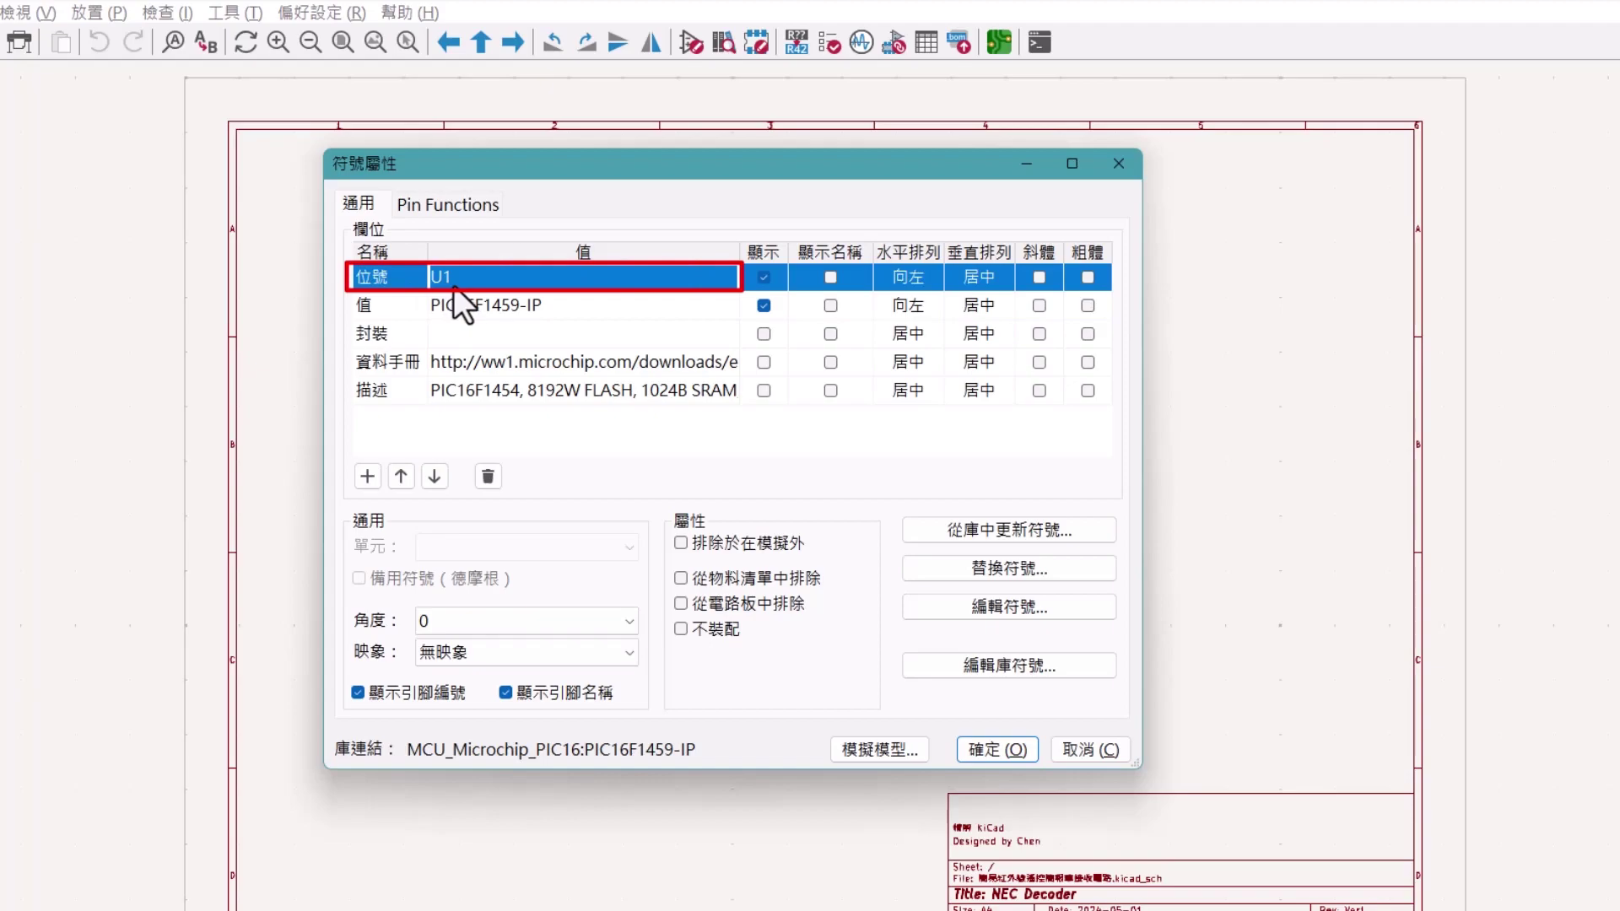
{"action": "left_click", "coordinate": [403, 309]}
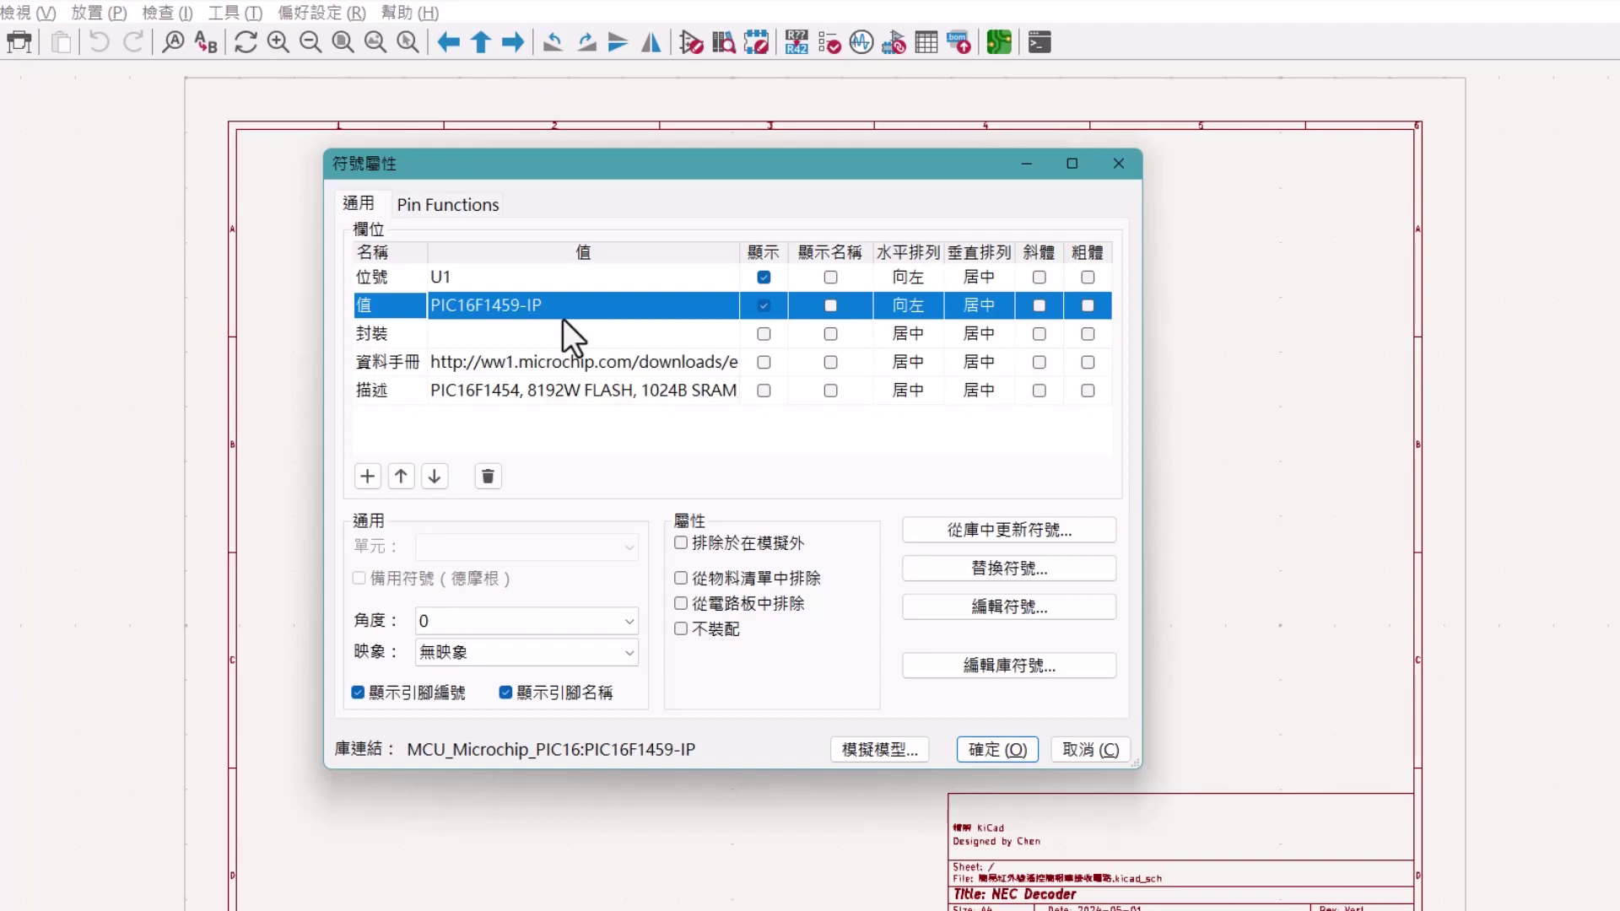
{"action": "left_click", "coordinate": [1004, 755]}
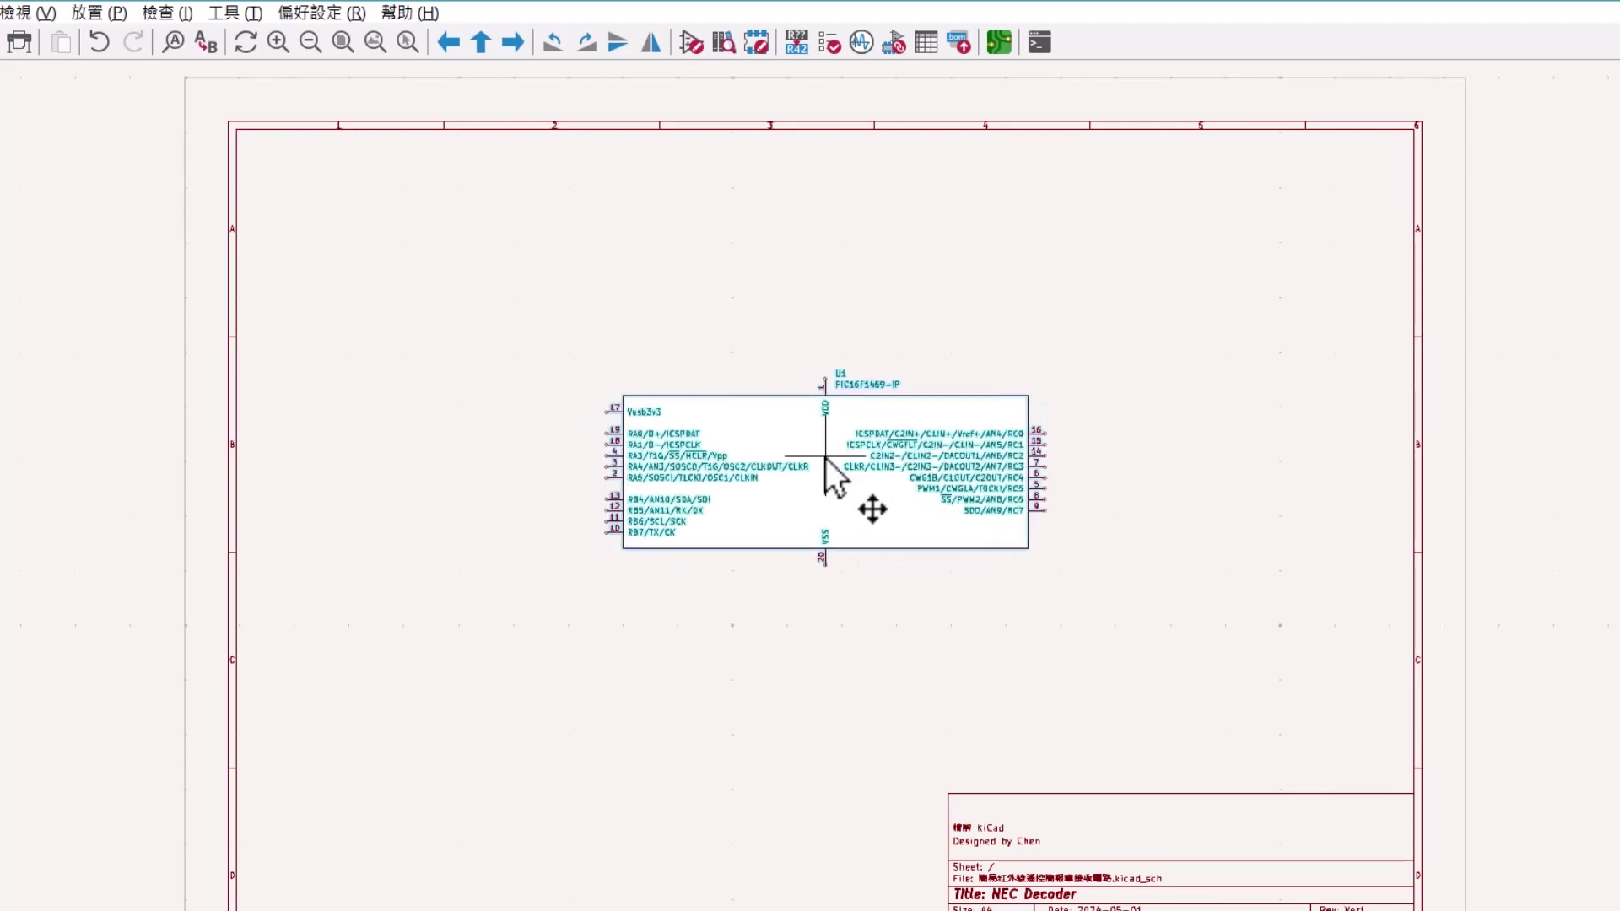
- Mirror the PIC16F1459-IP symbol horizontally and vertically, place one copy near the sheet's upper centre, and cancel the next copy
{"action": "key", "text": "r"}
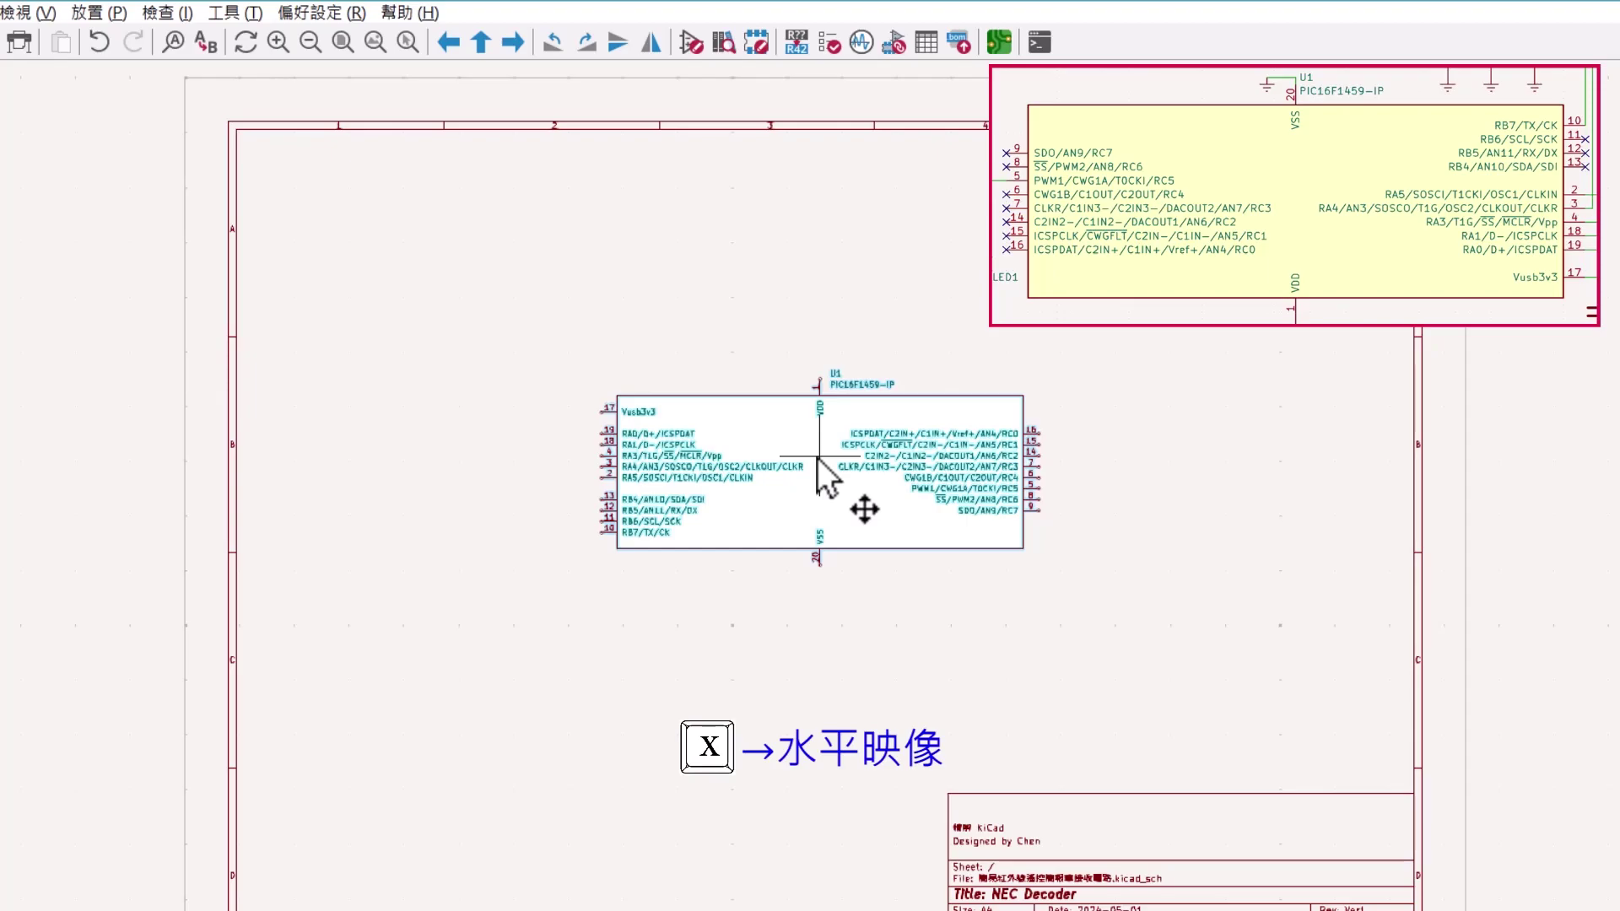
{"action": "key", "text": "x"}
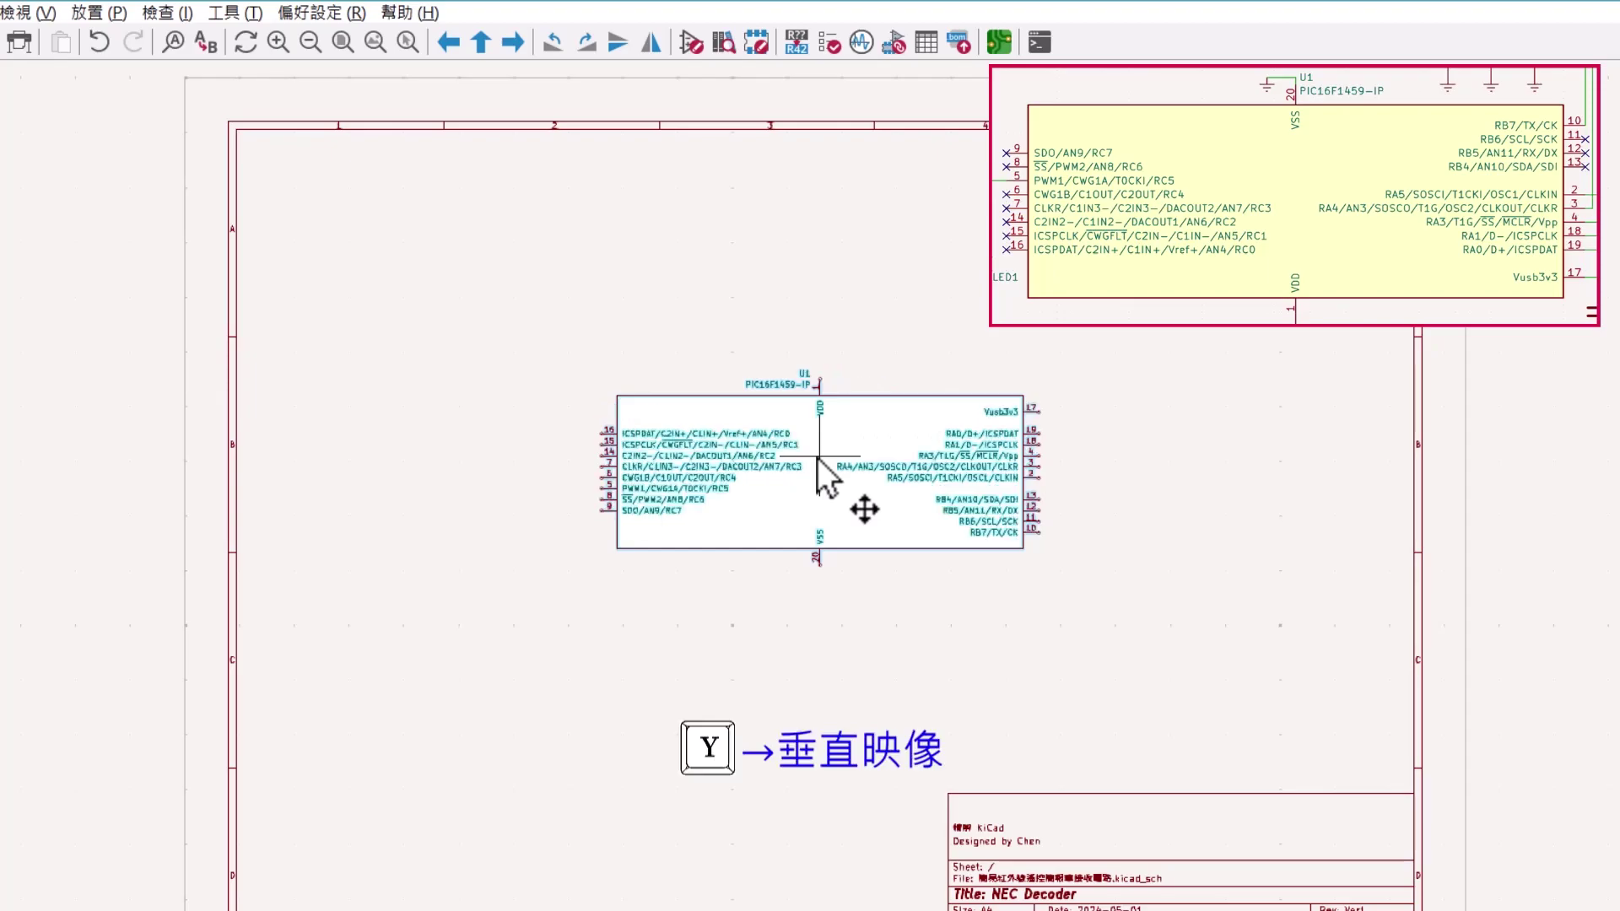
{"action": "key", "text": "y"}
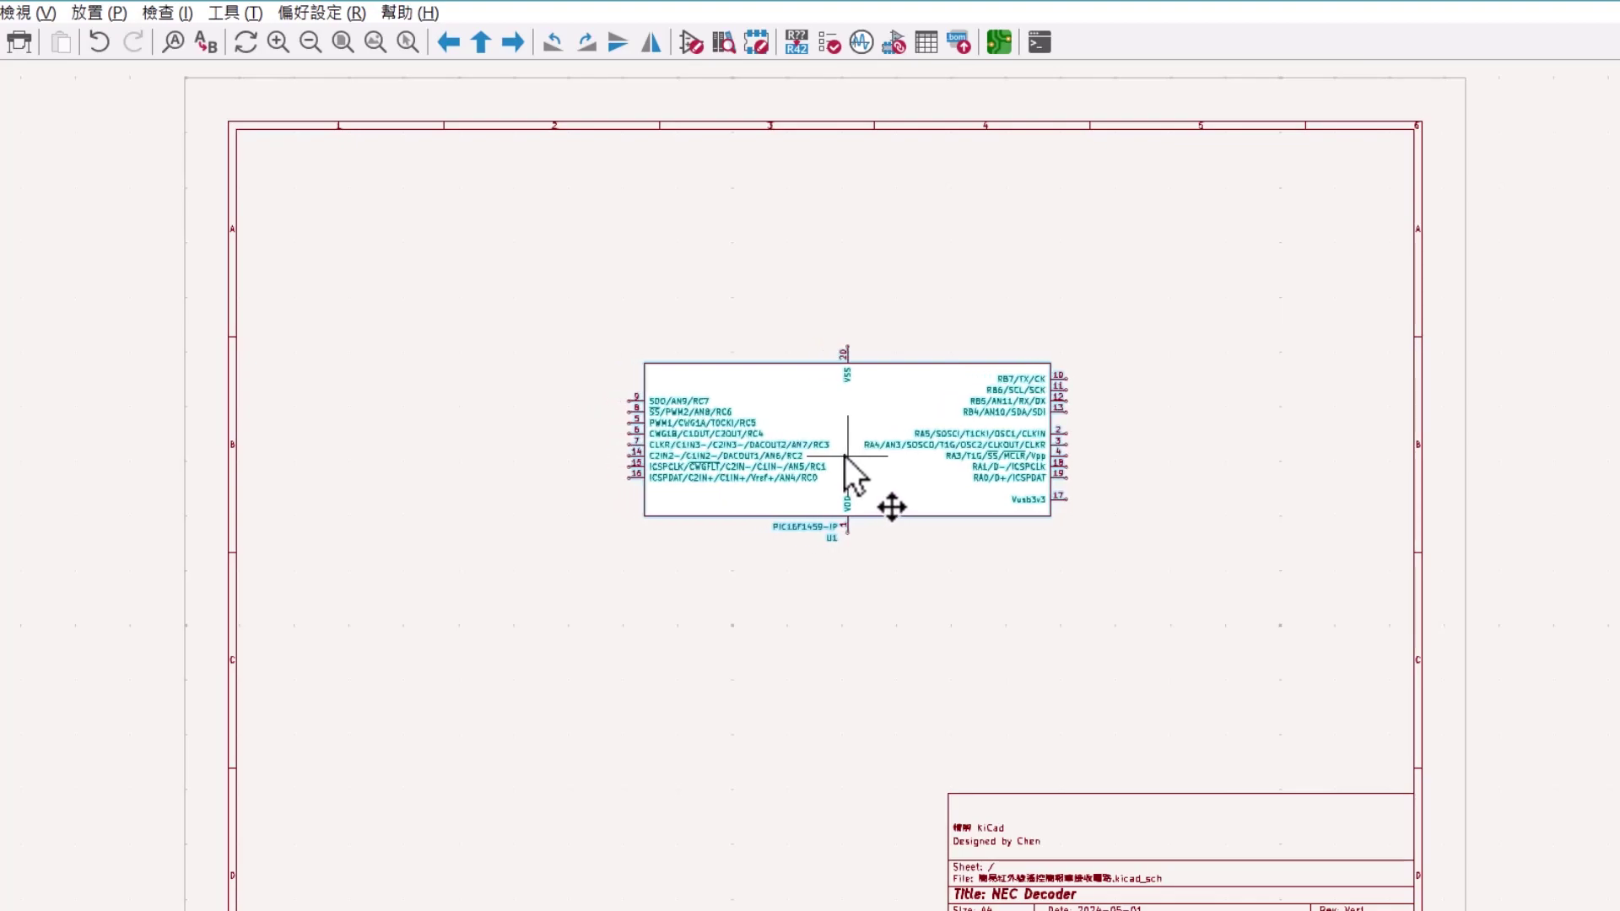
{"action": "left_click", "coordinate": [846, 457]}
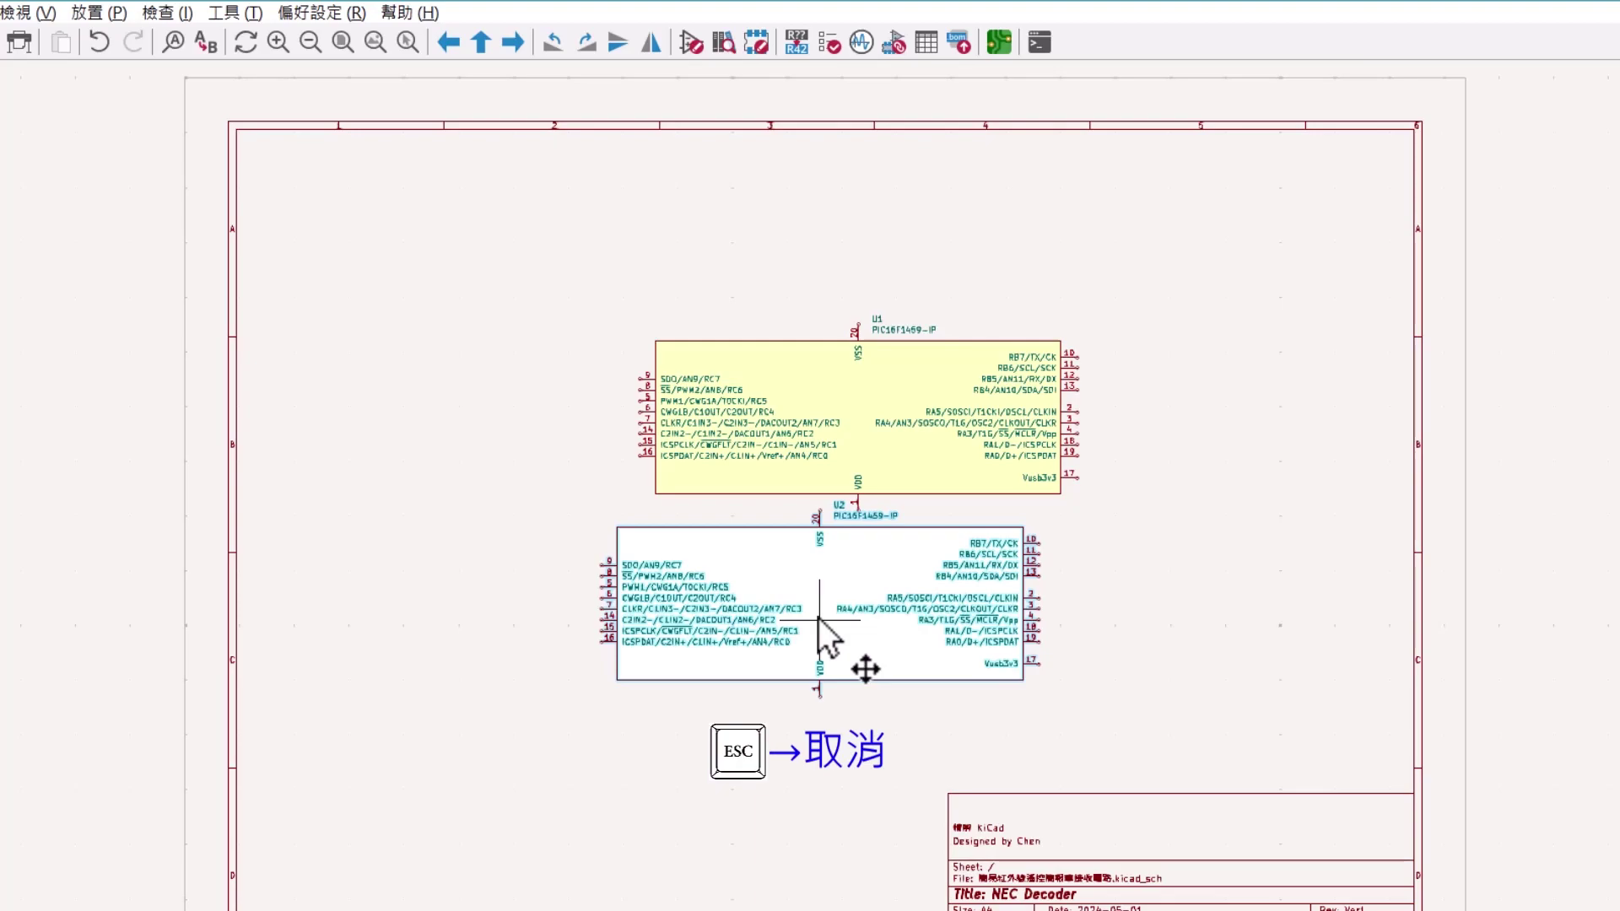
{"action": "key", "text": "Escape"}
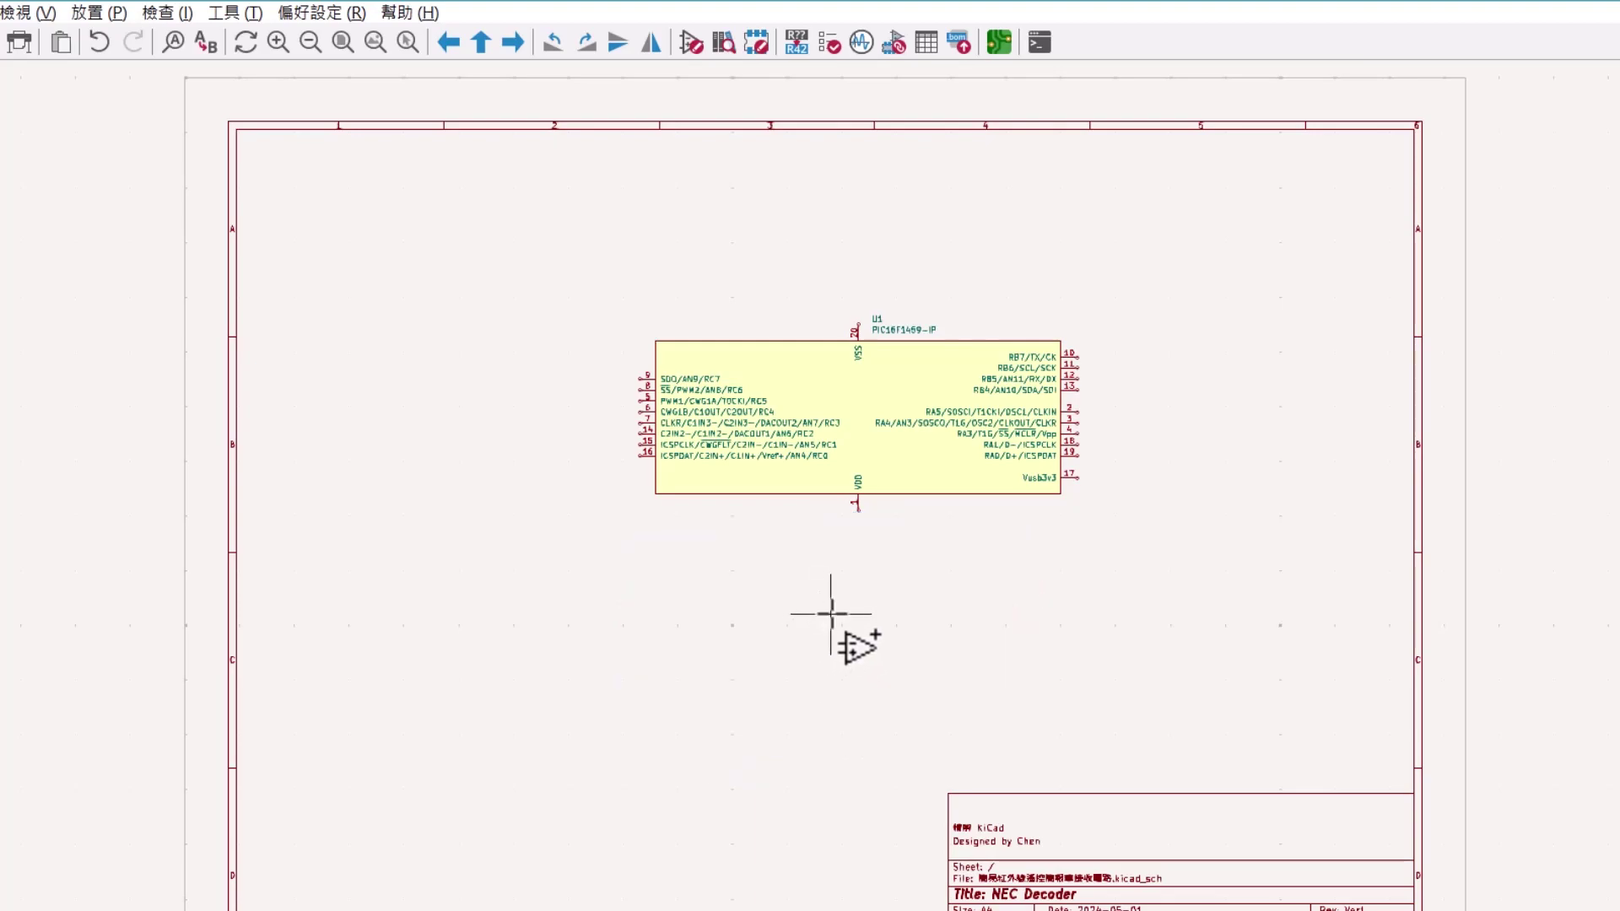
- Search the symbol library for R_US and choose the US resistor from the Device library for placement
{"action": "left_click", "coordinate": [913, 559]}
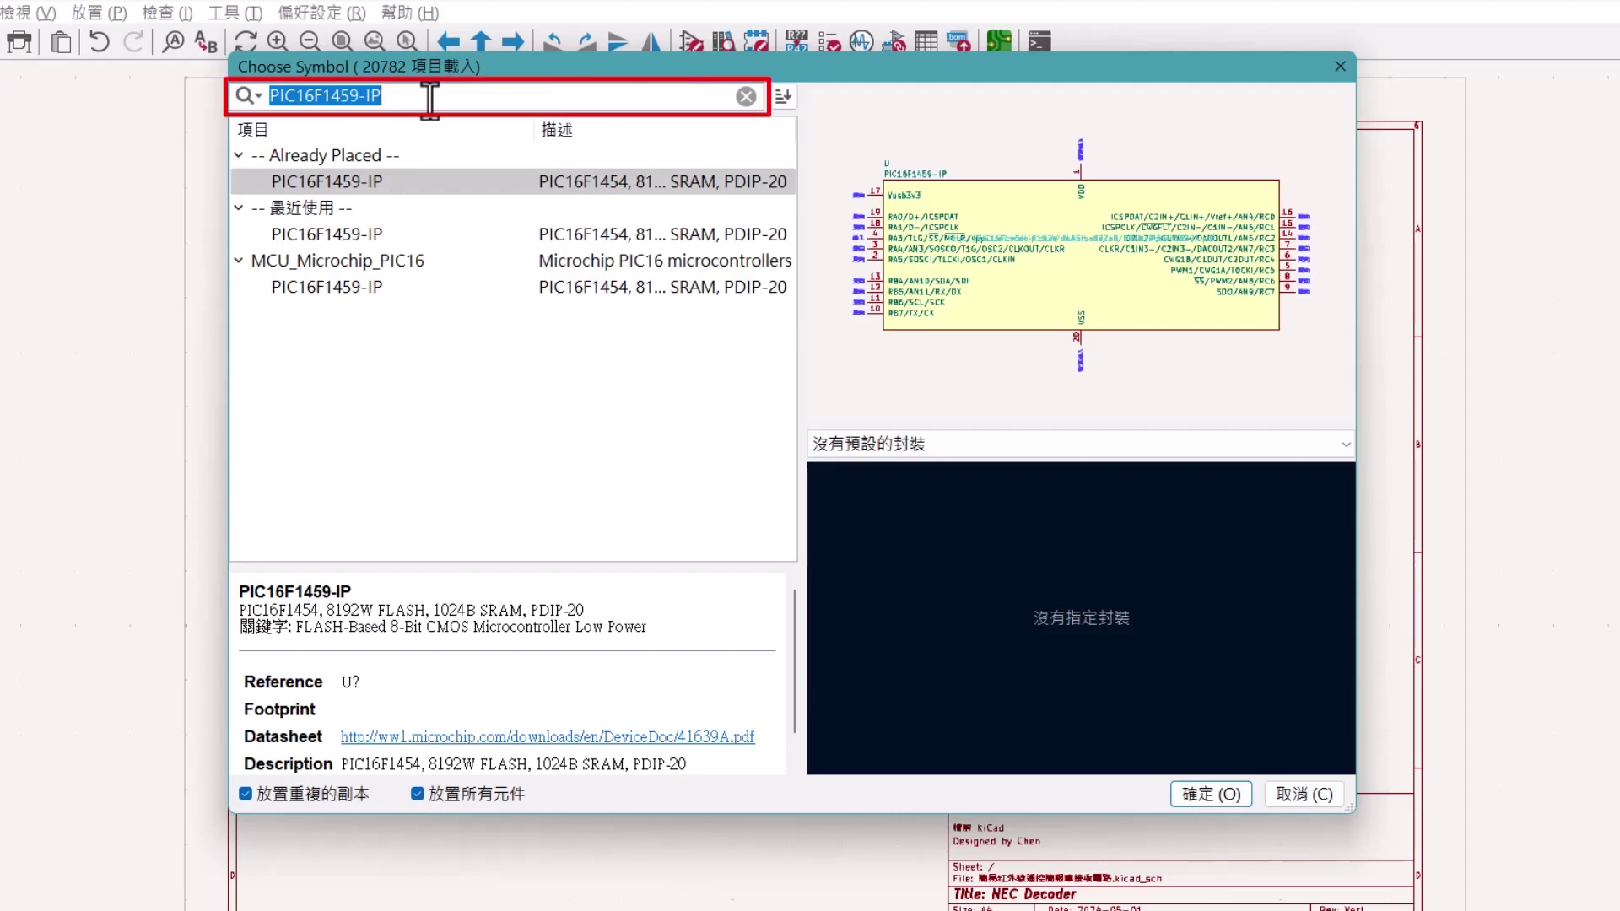
{"action": "type", "text": "R_US"}
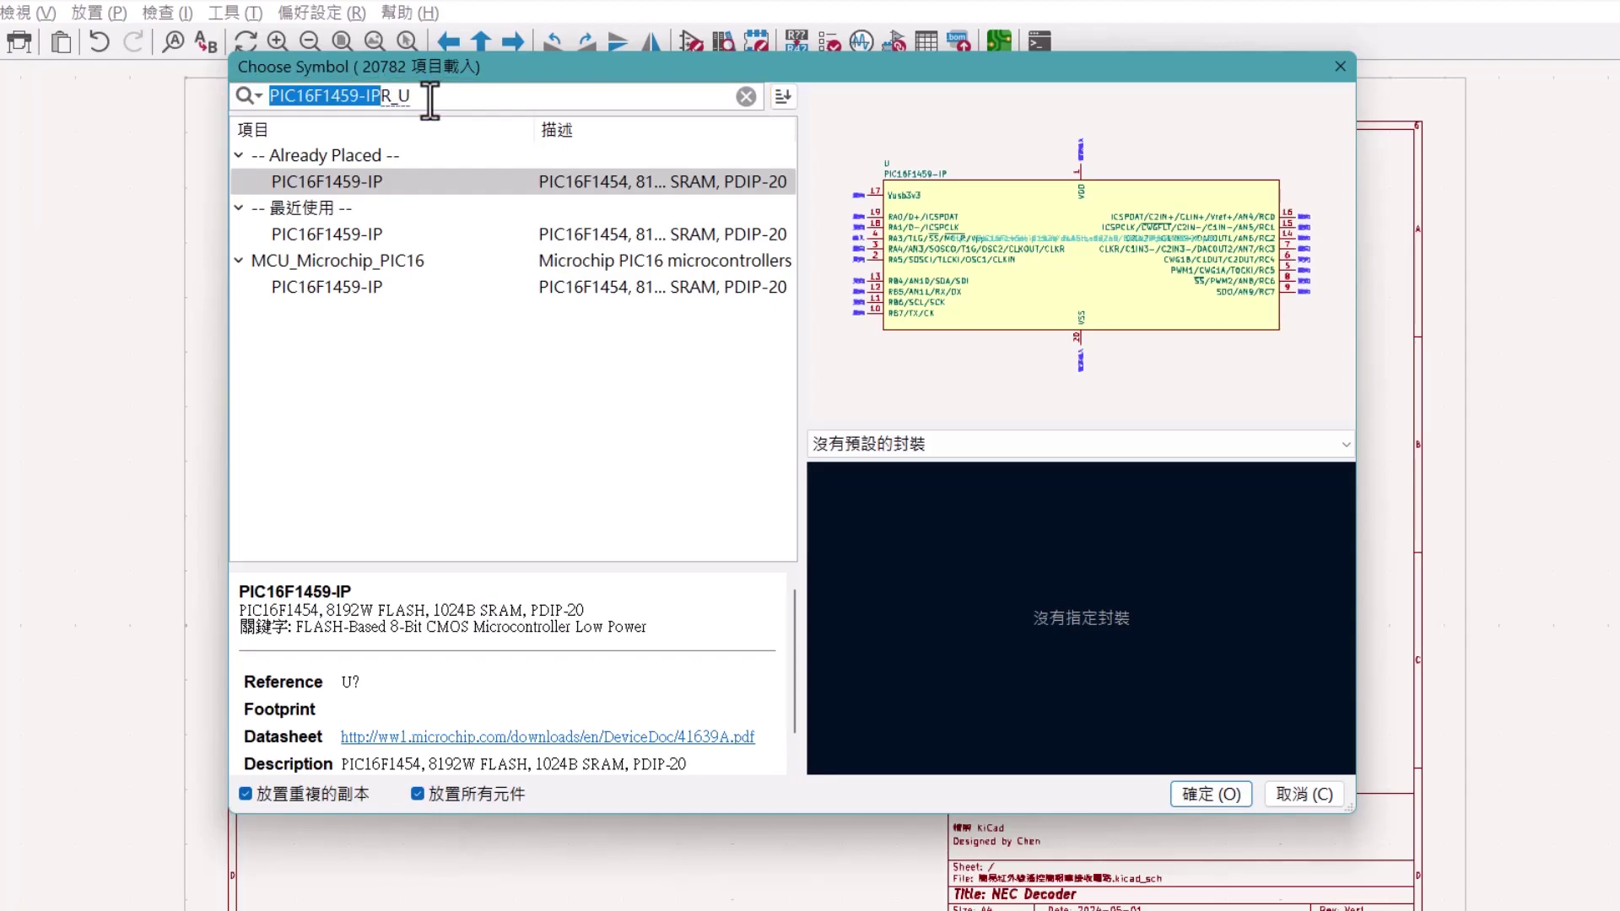
{"action": "key", "text": "Return"}
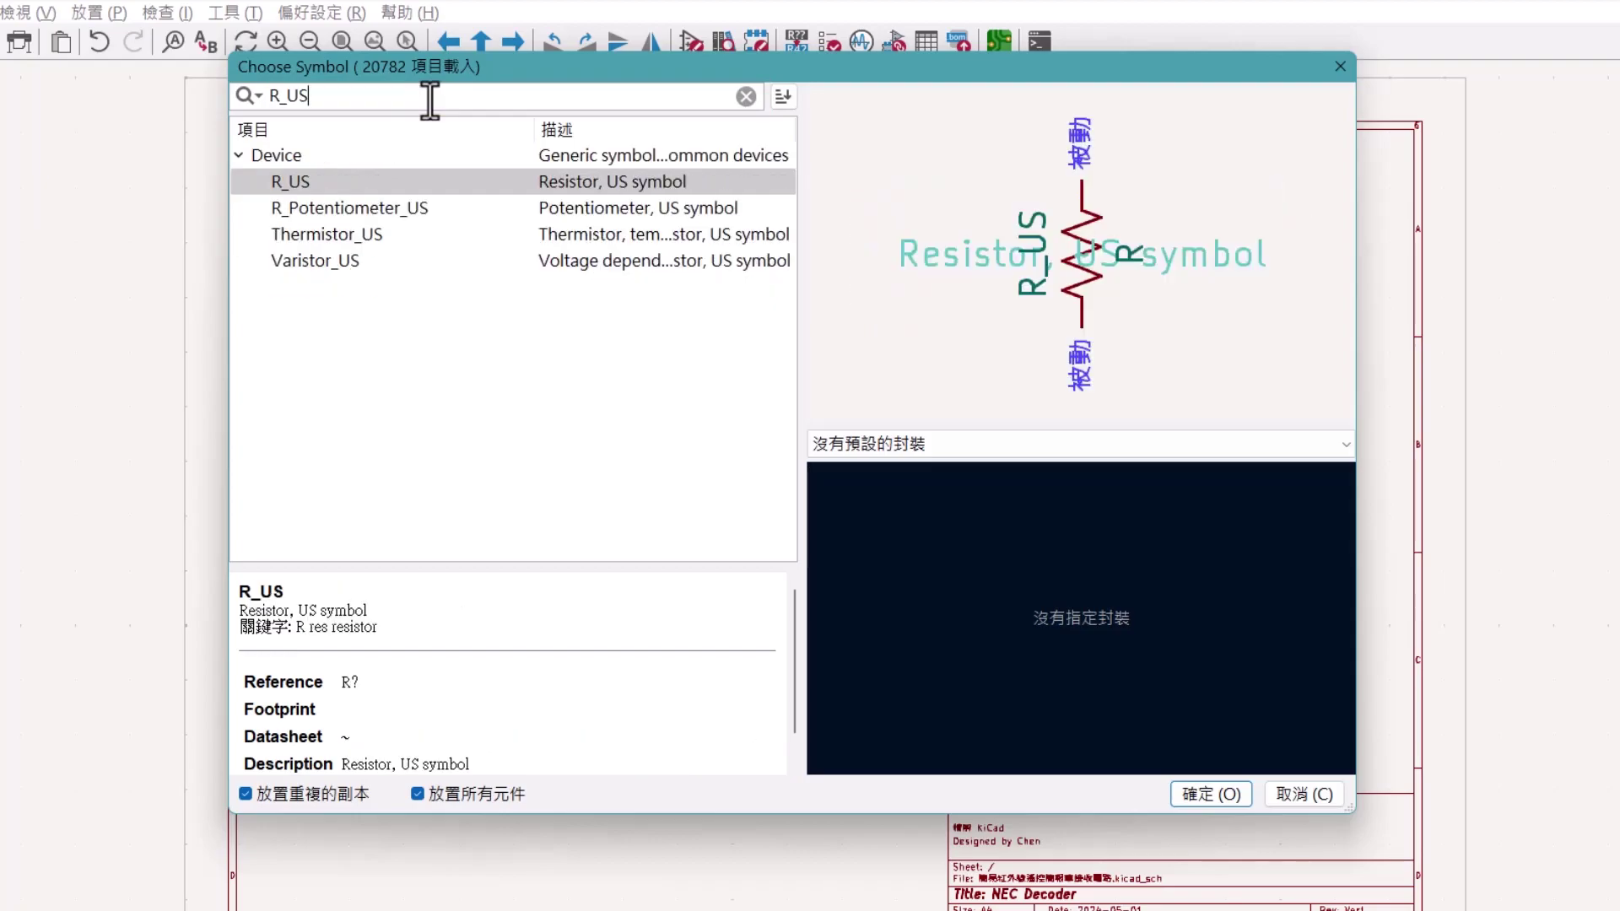
{"action": "left_click", "coordinate": [373, 189]}
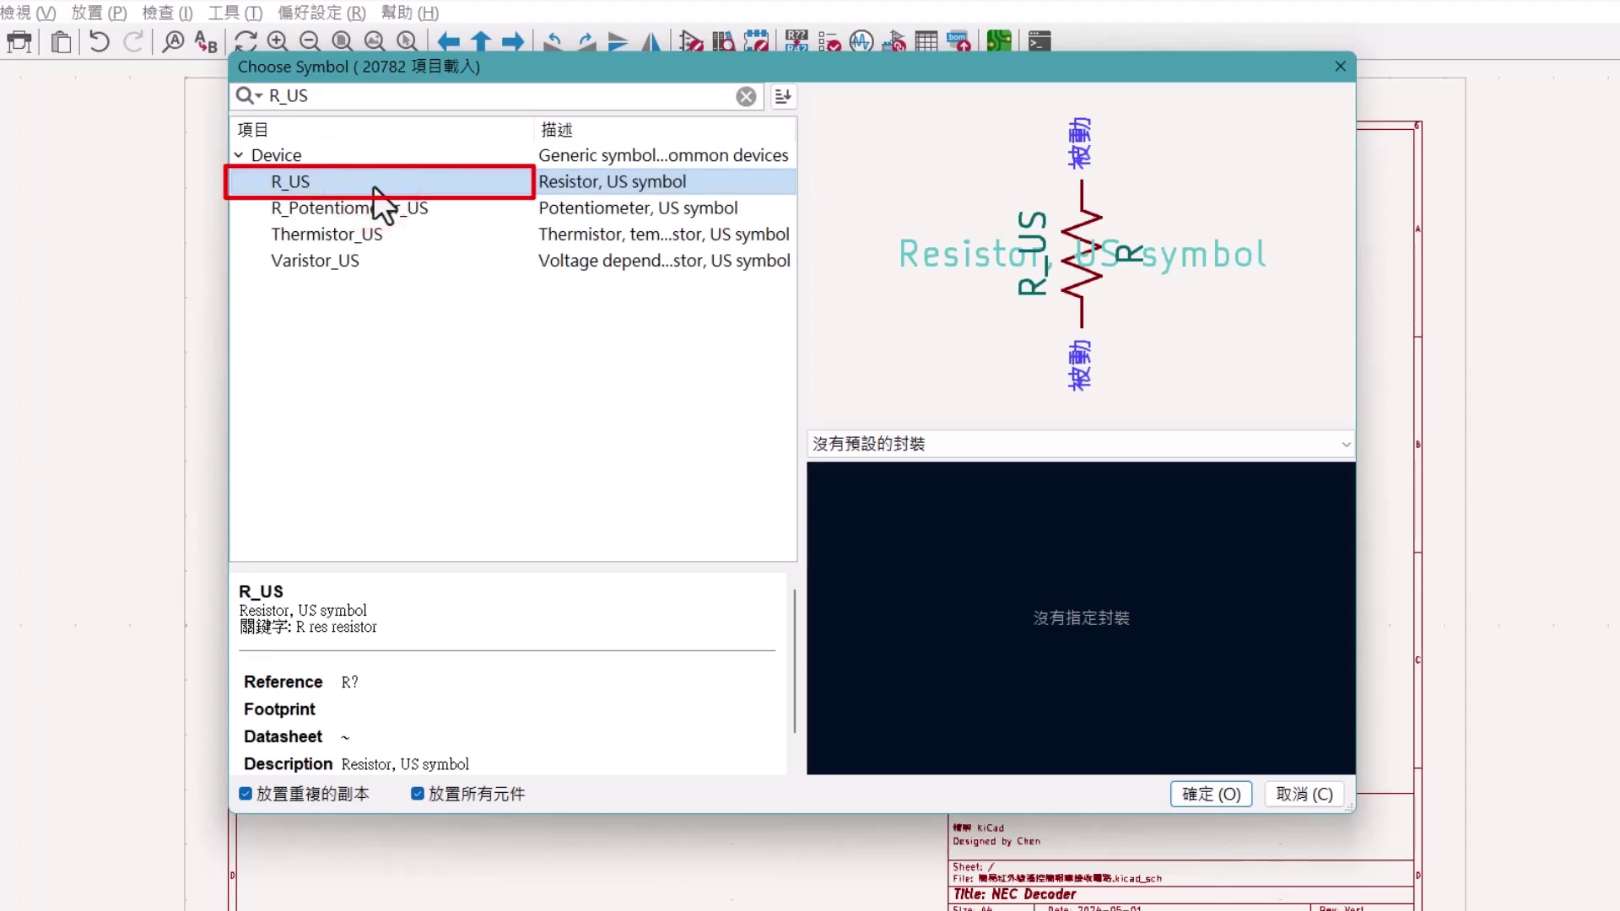
{"action": "left_click", "coordinate": [1207, 789]}
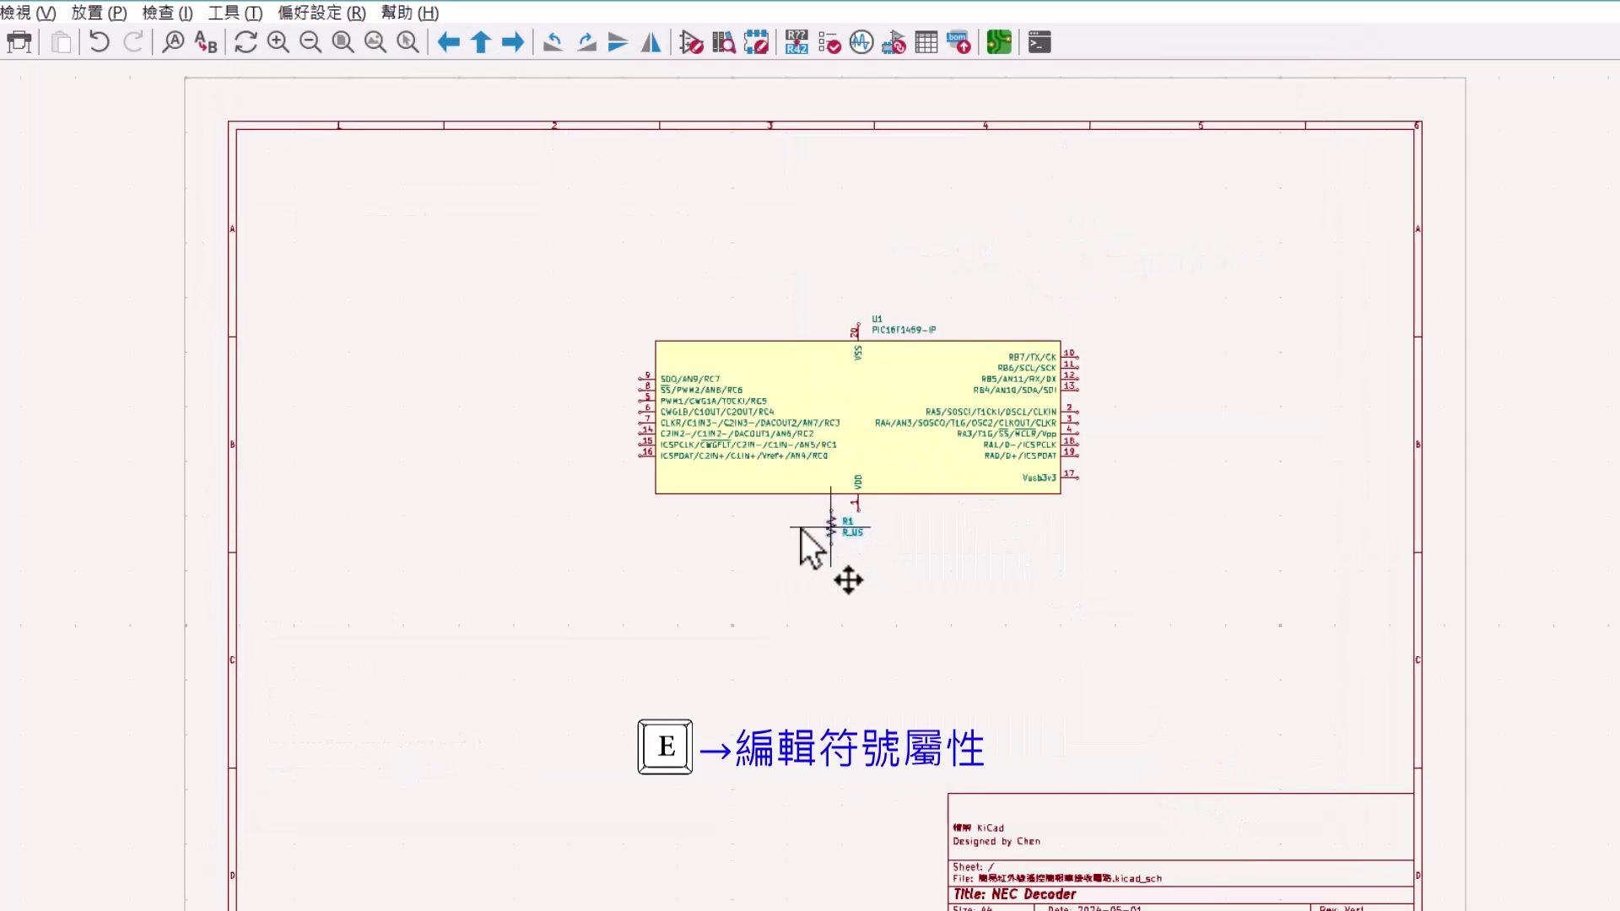
- Set the resistor's value to 1k and place it to the left of the PIC16F1459-IP
{"action": "key", "text": "e"}
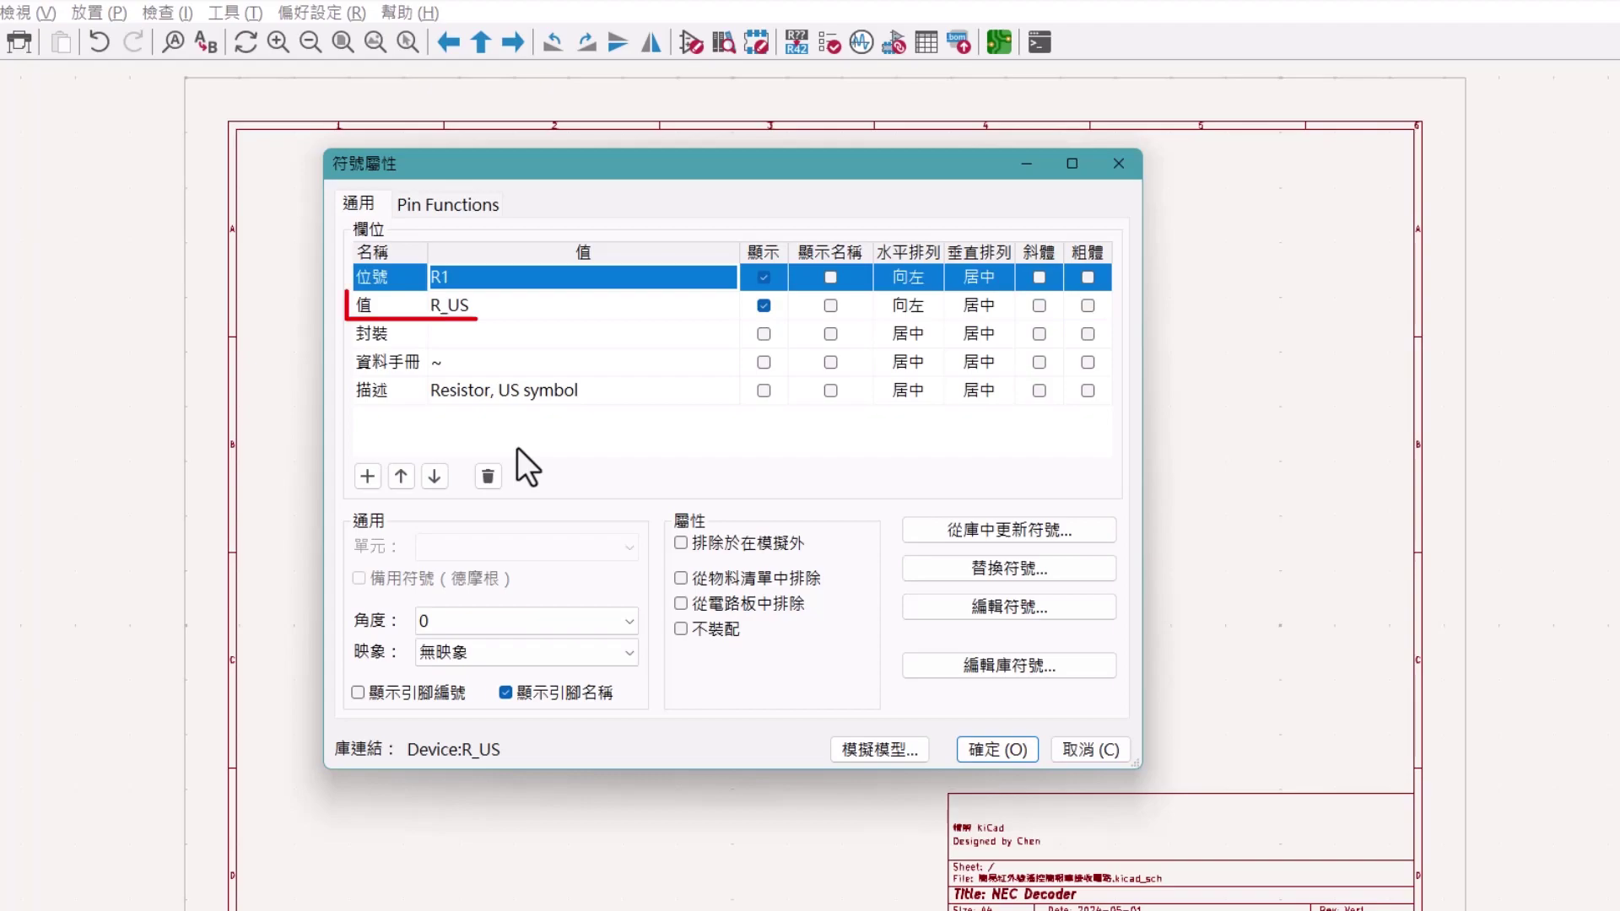
{"action": "double_click", "coordinate": [476, 307]}
{"action": "type", "text": "1"}
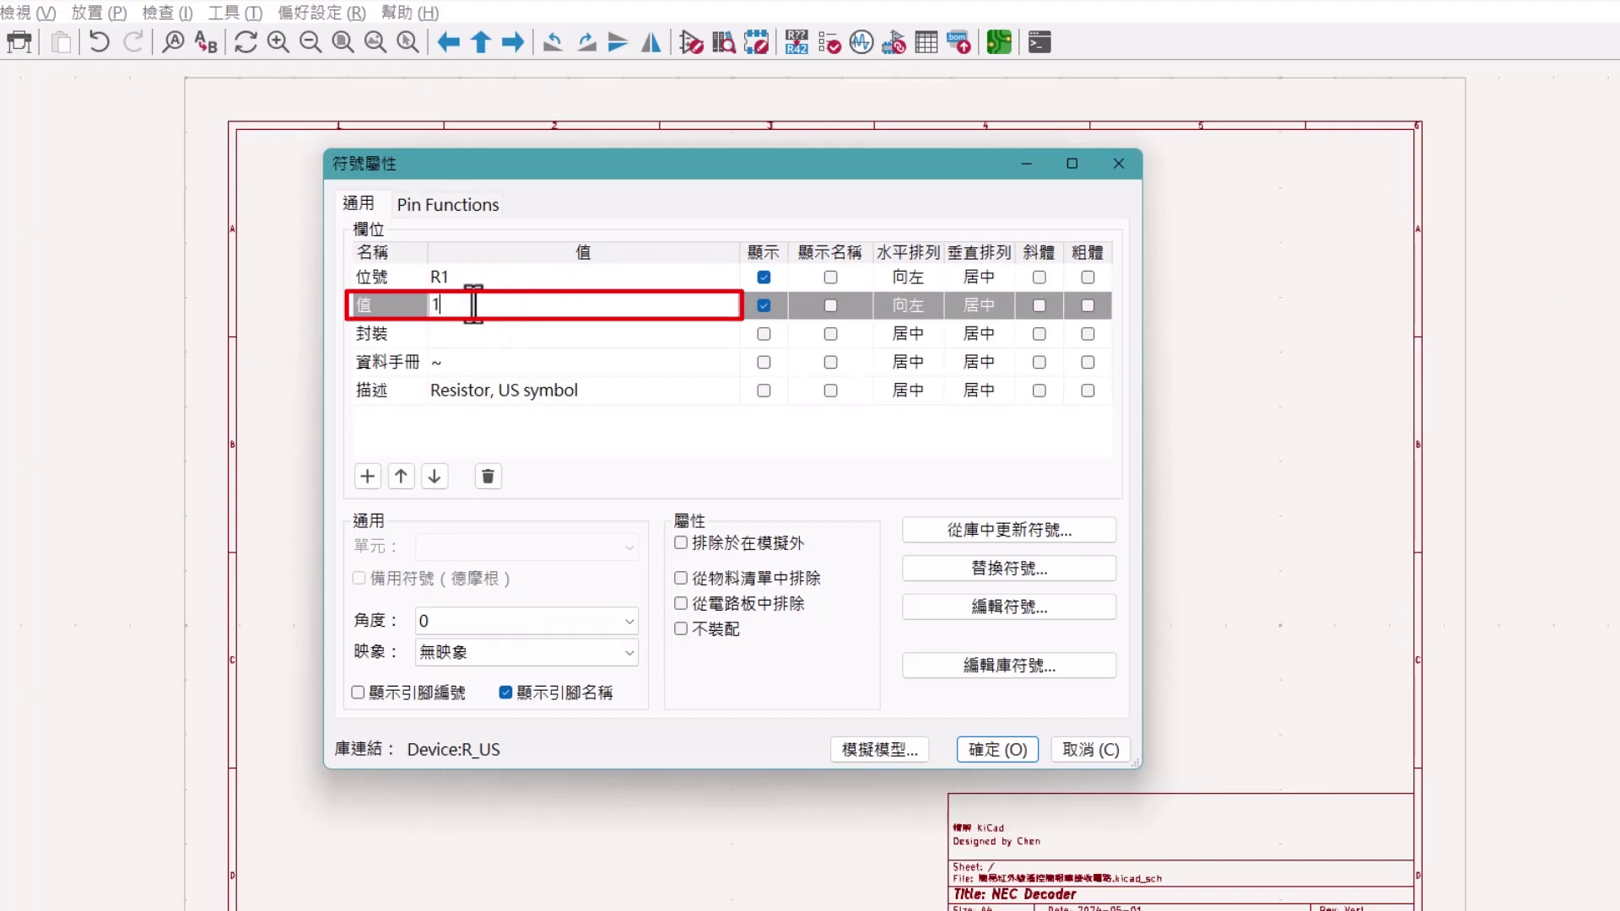
{"action": "type", "text": "k"}
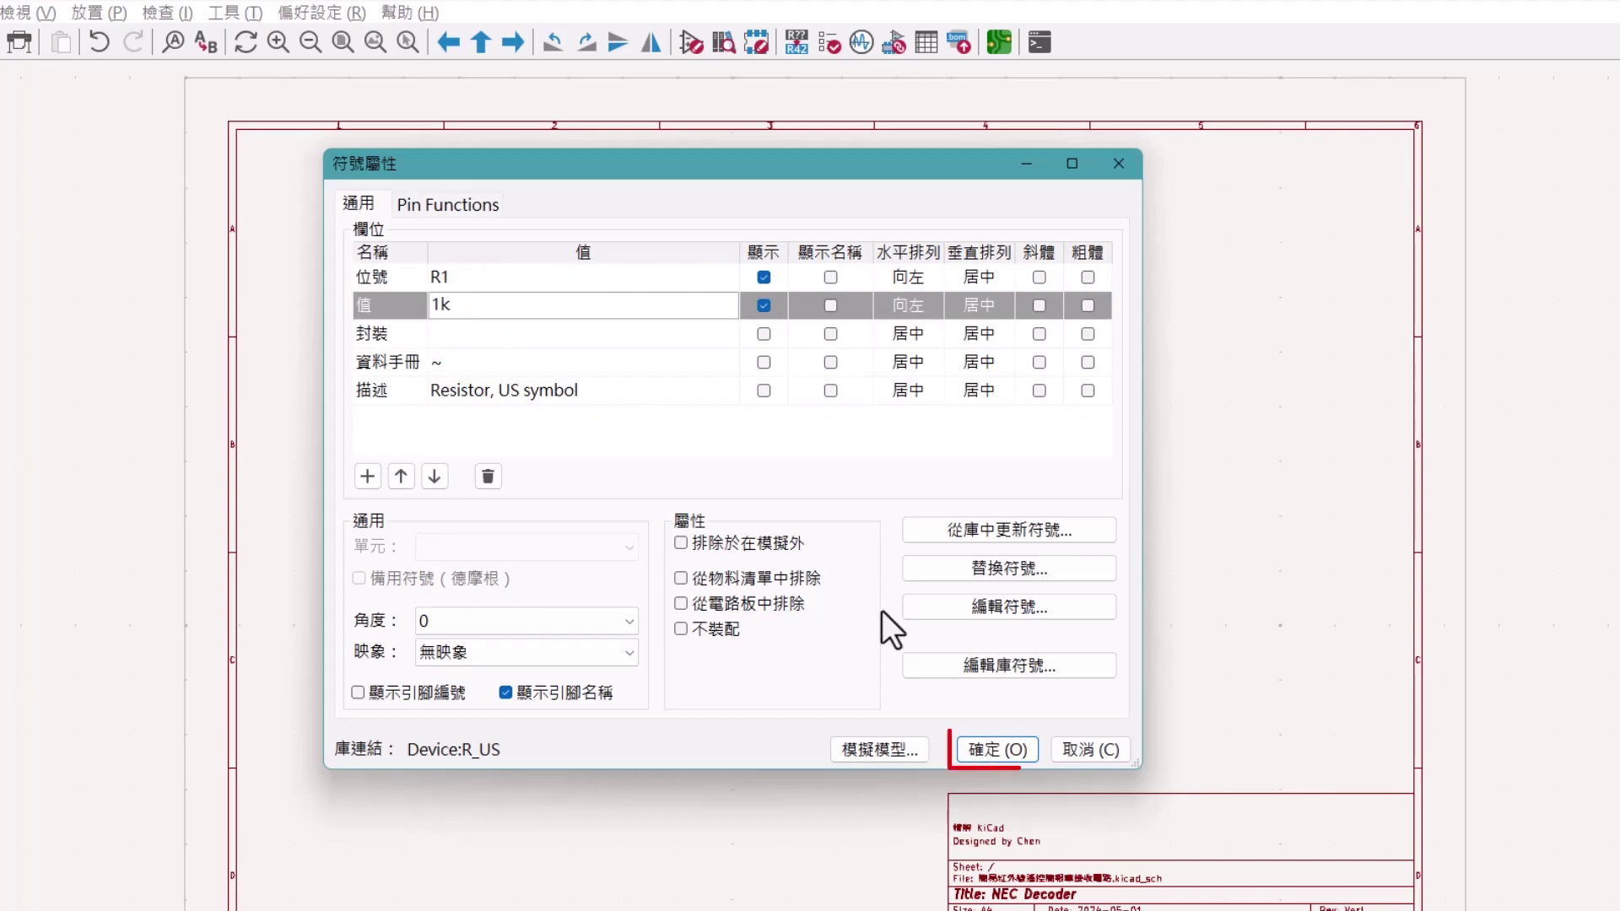
{"action": "left_click", "coordinate": [1022, 746]}
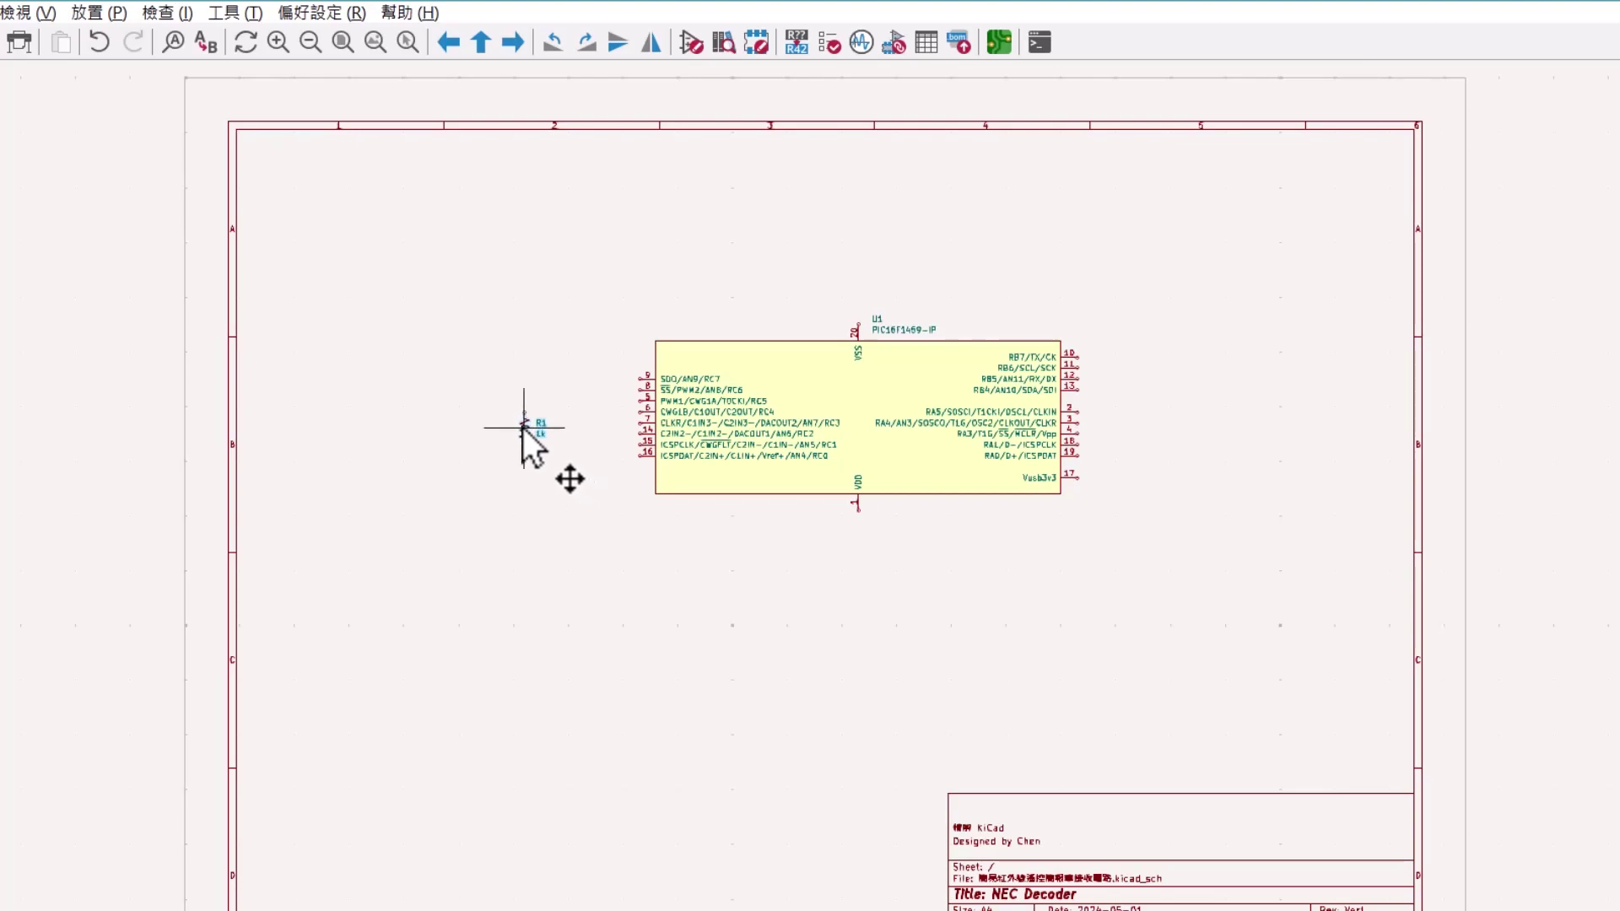
{"action": "left_click", "coordinate": [529, 438]}
{"action": "scroll", "coordinate": [530, 437], "scroll_direction": "up", "scroll_amount": 2}
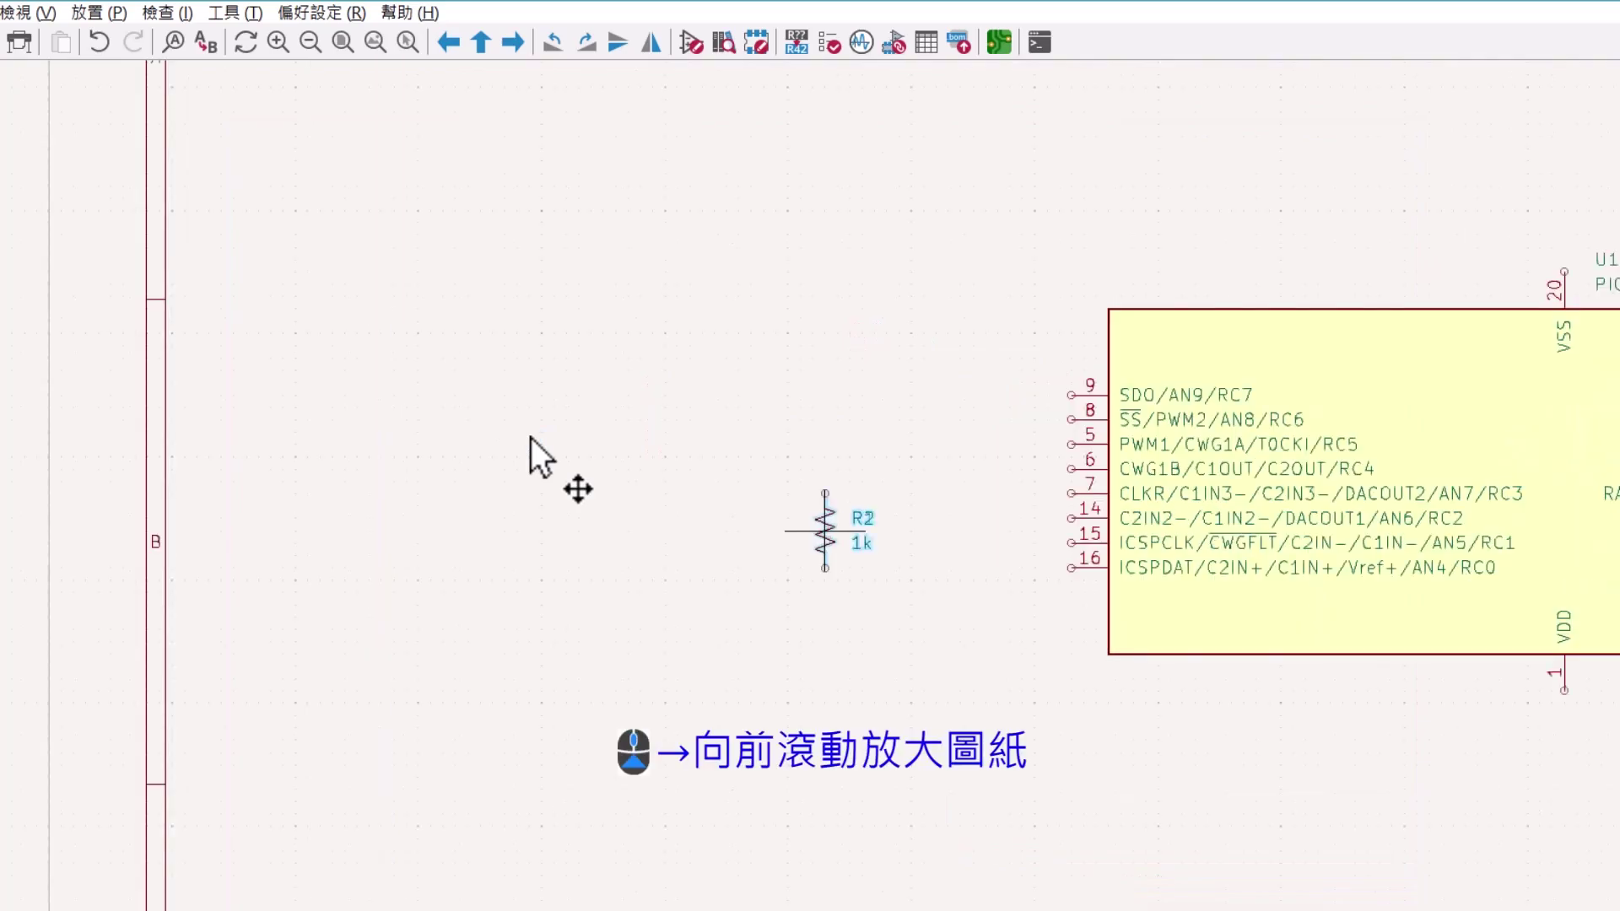
{"action": "scroll", "coordinate": [530, 437], "scroll_direction": "up", "scroll_amount": 1}
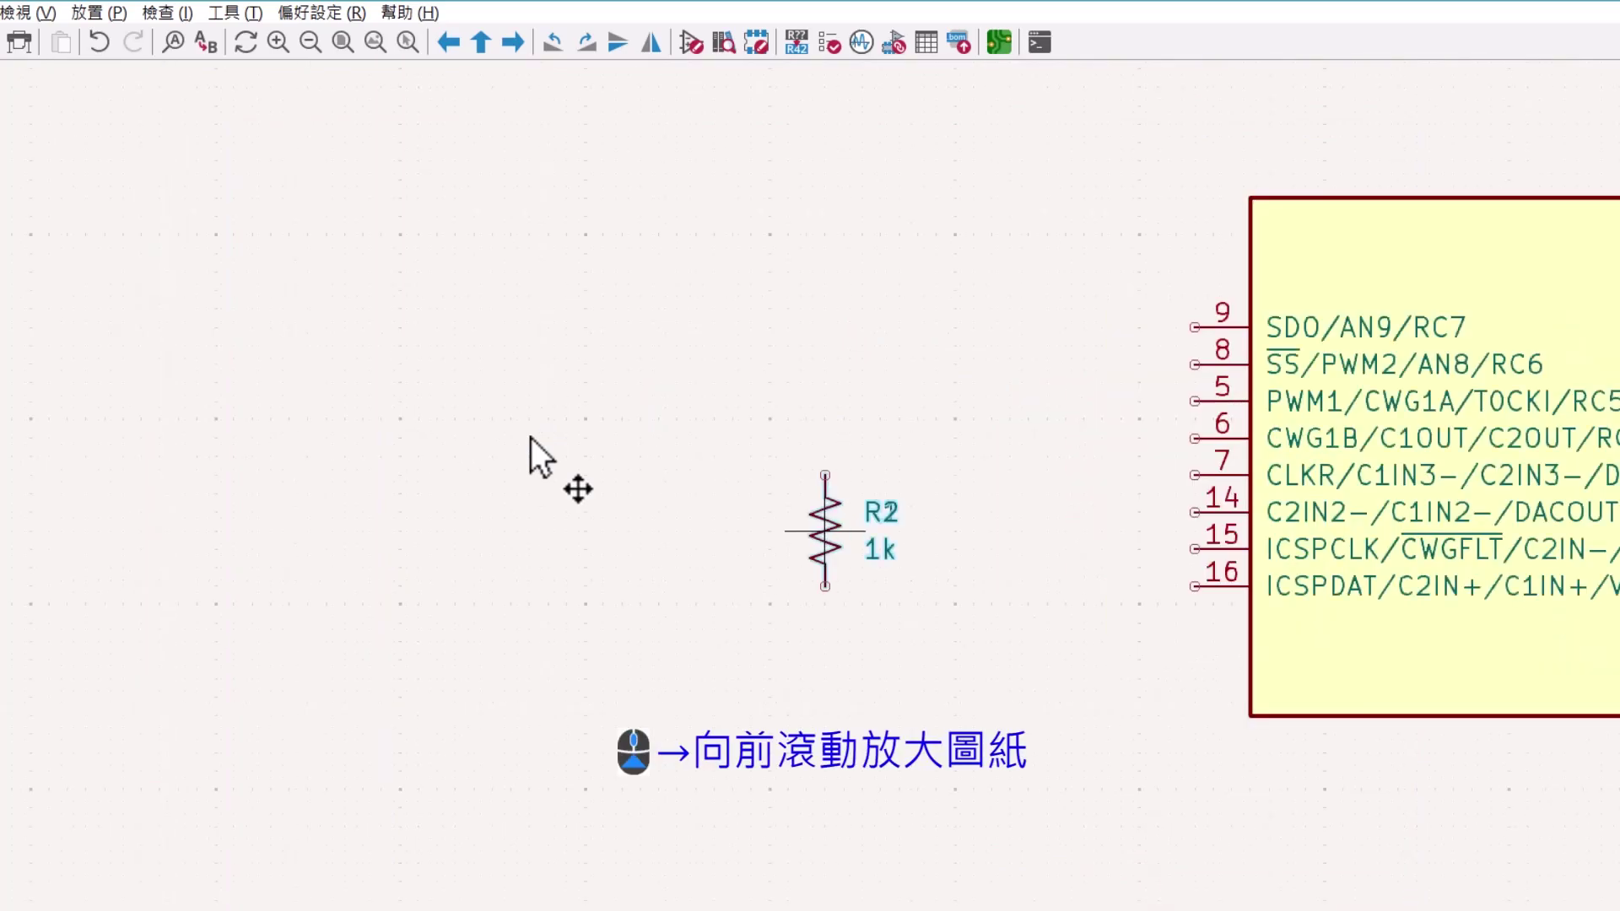
{"action": "scroll", "coordinate": [530, 437], "scroll_direction": "down", "scroll_amount": 4}
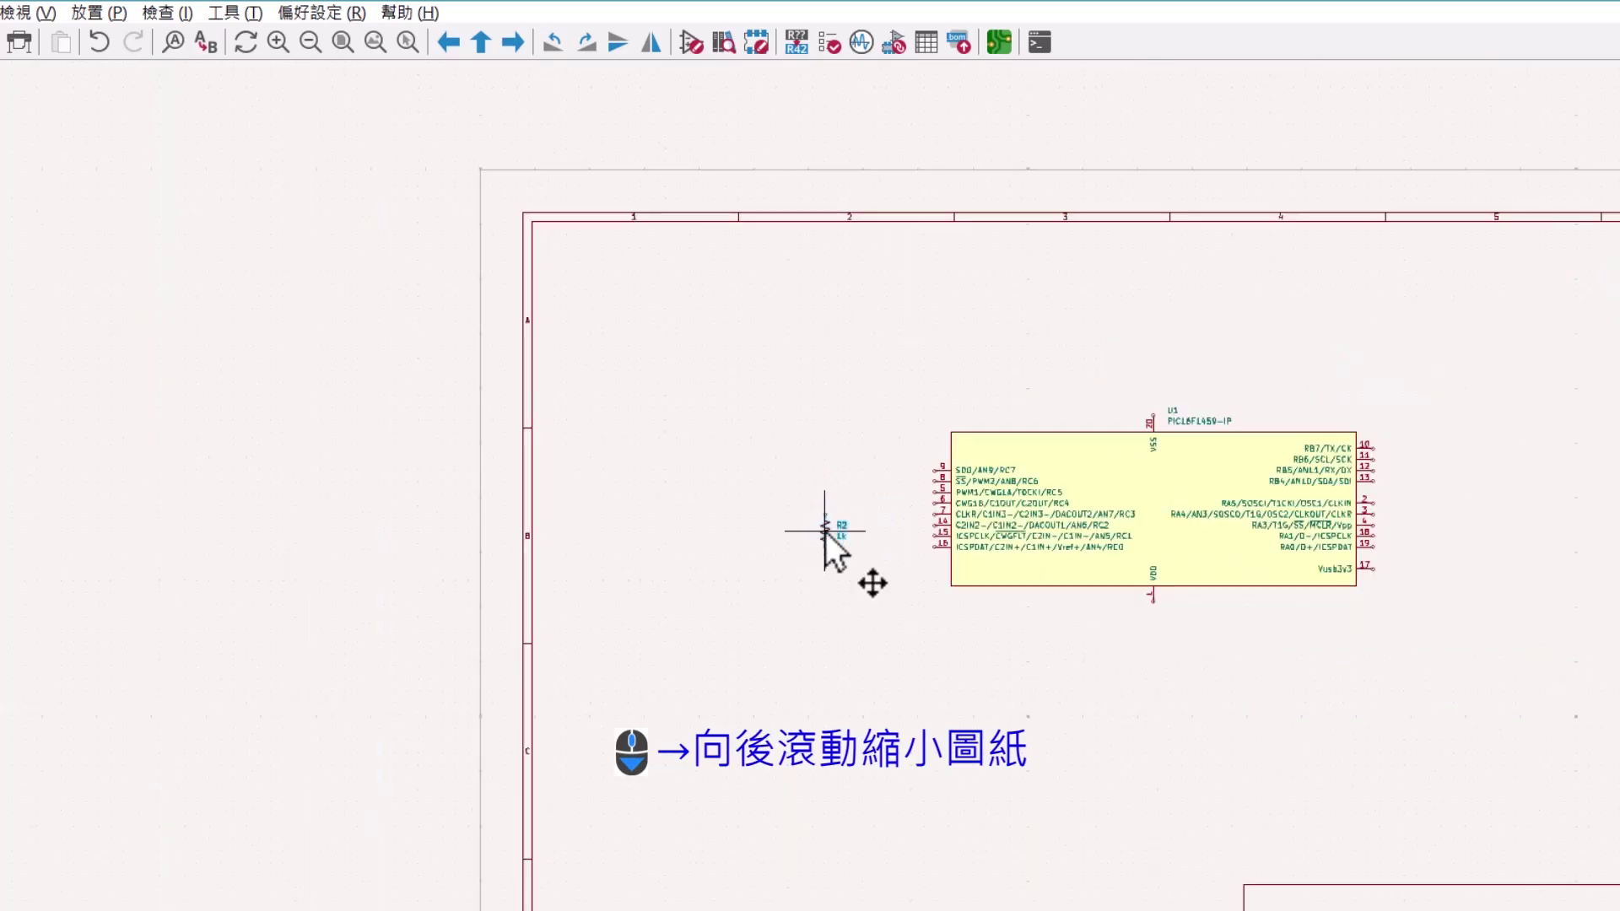
{"action": "scroll", "coordinate": [825, 532], "scroll_direction": "up", "scroll_amount": 4}
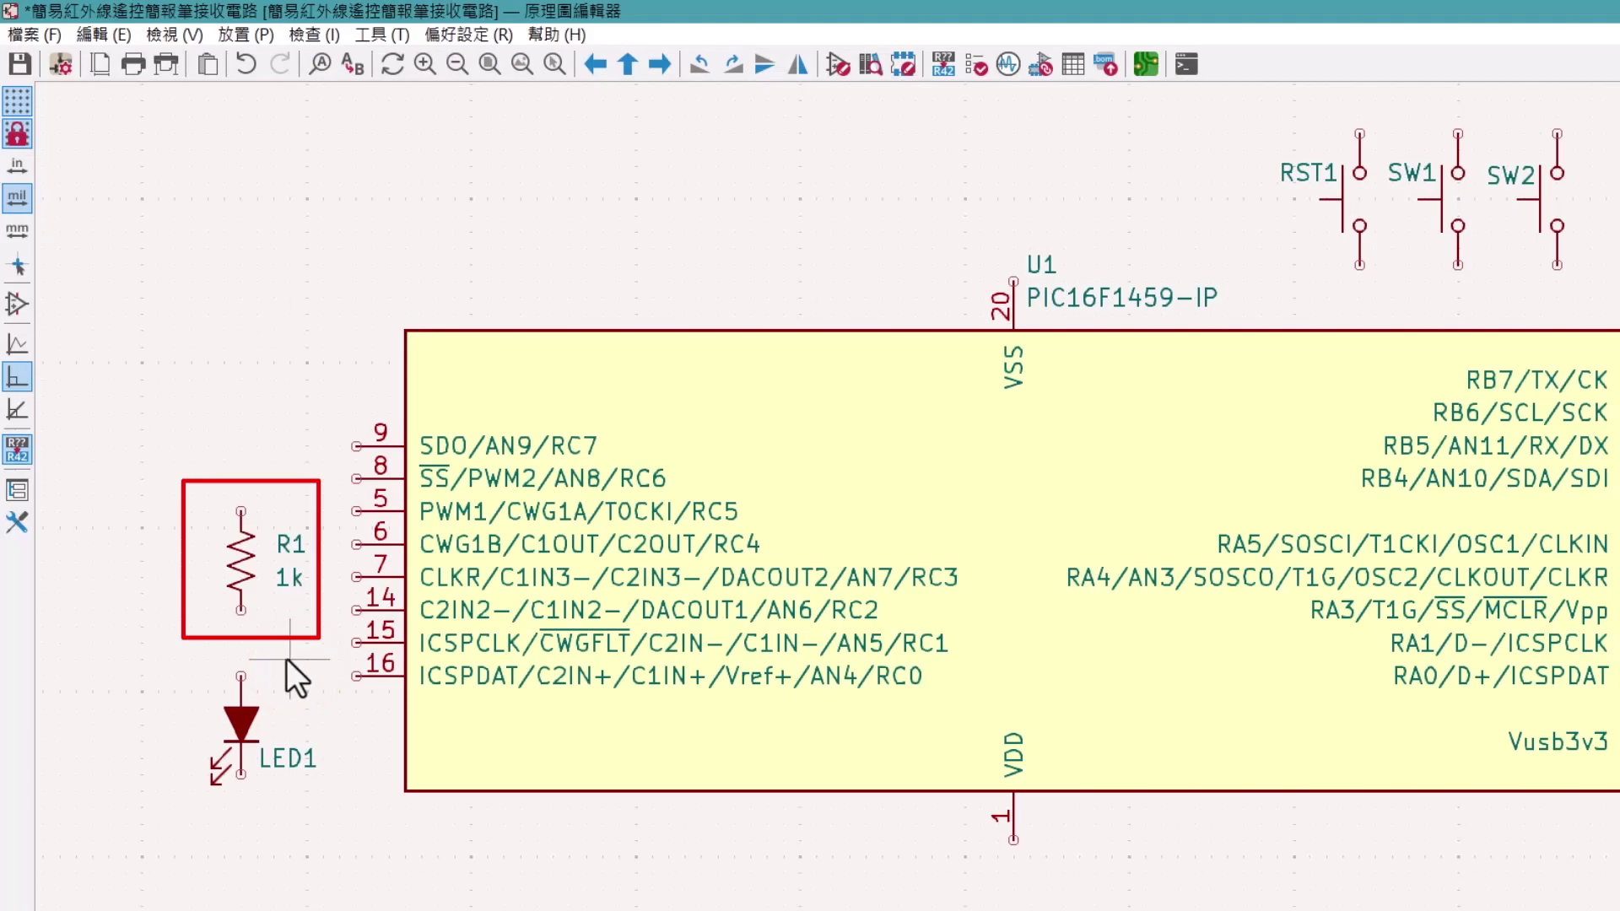
- Move resistor R1 slightly aside and put it back at its position above LED1
{"action": "left_click", "coordinate": [236, 561]}
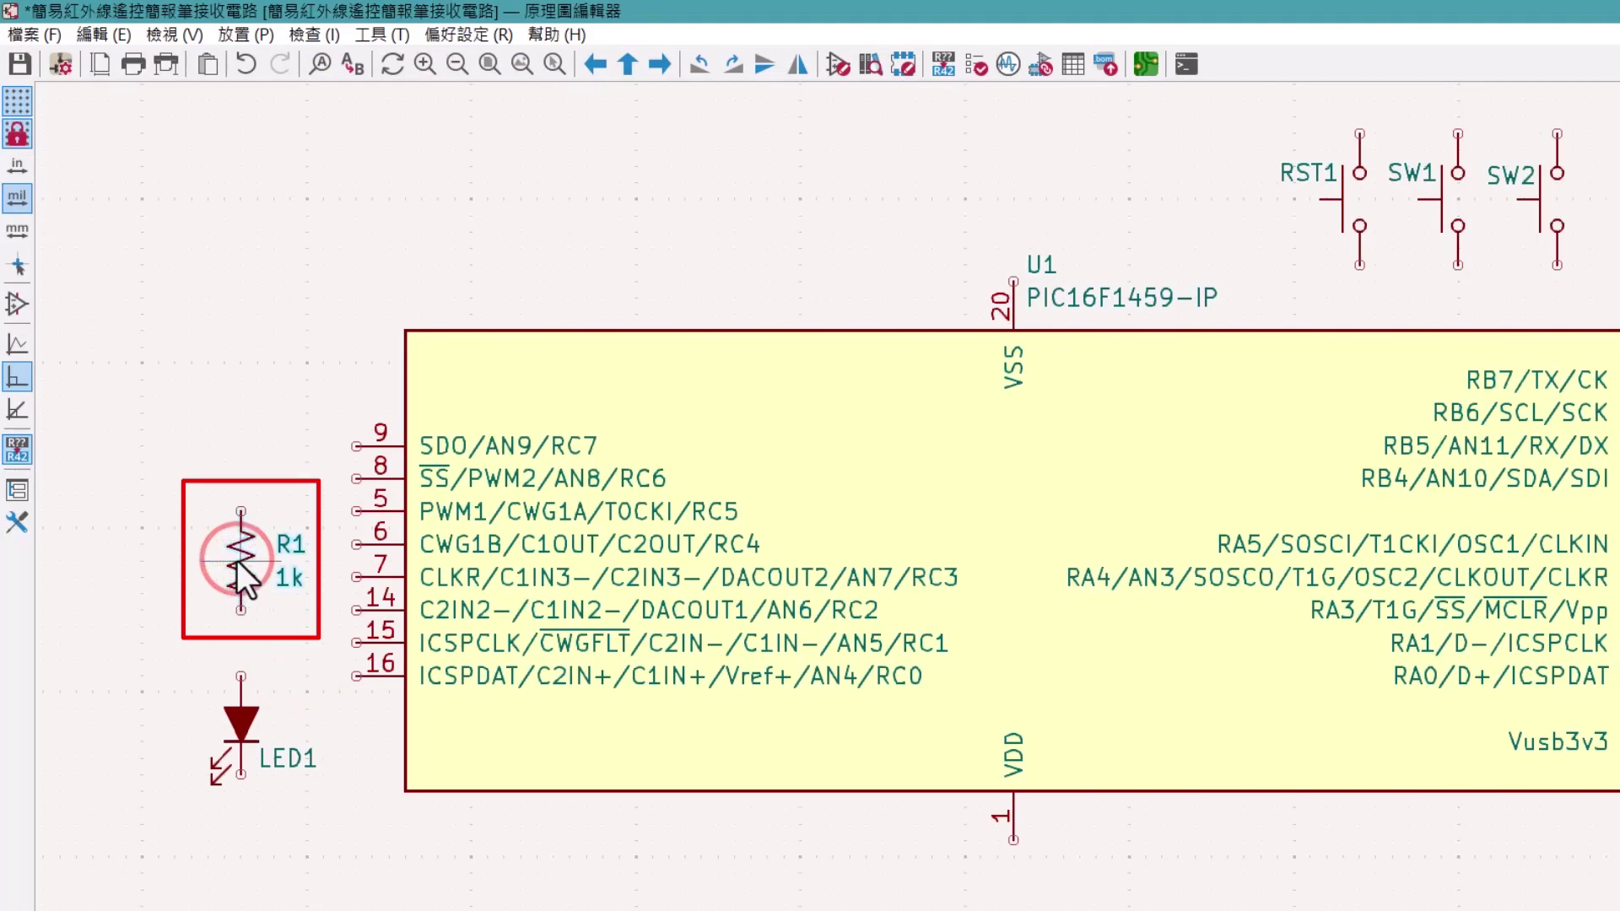
{"action": "key", "text": "m"}
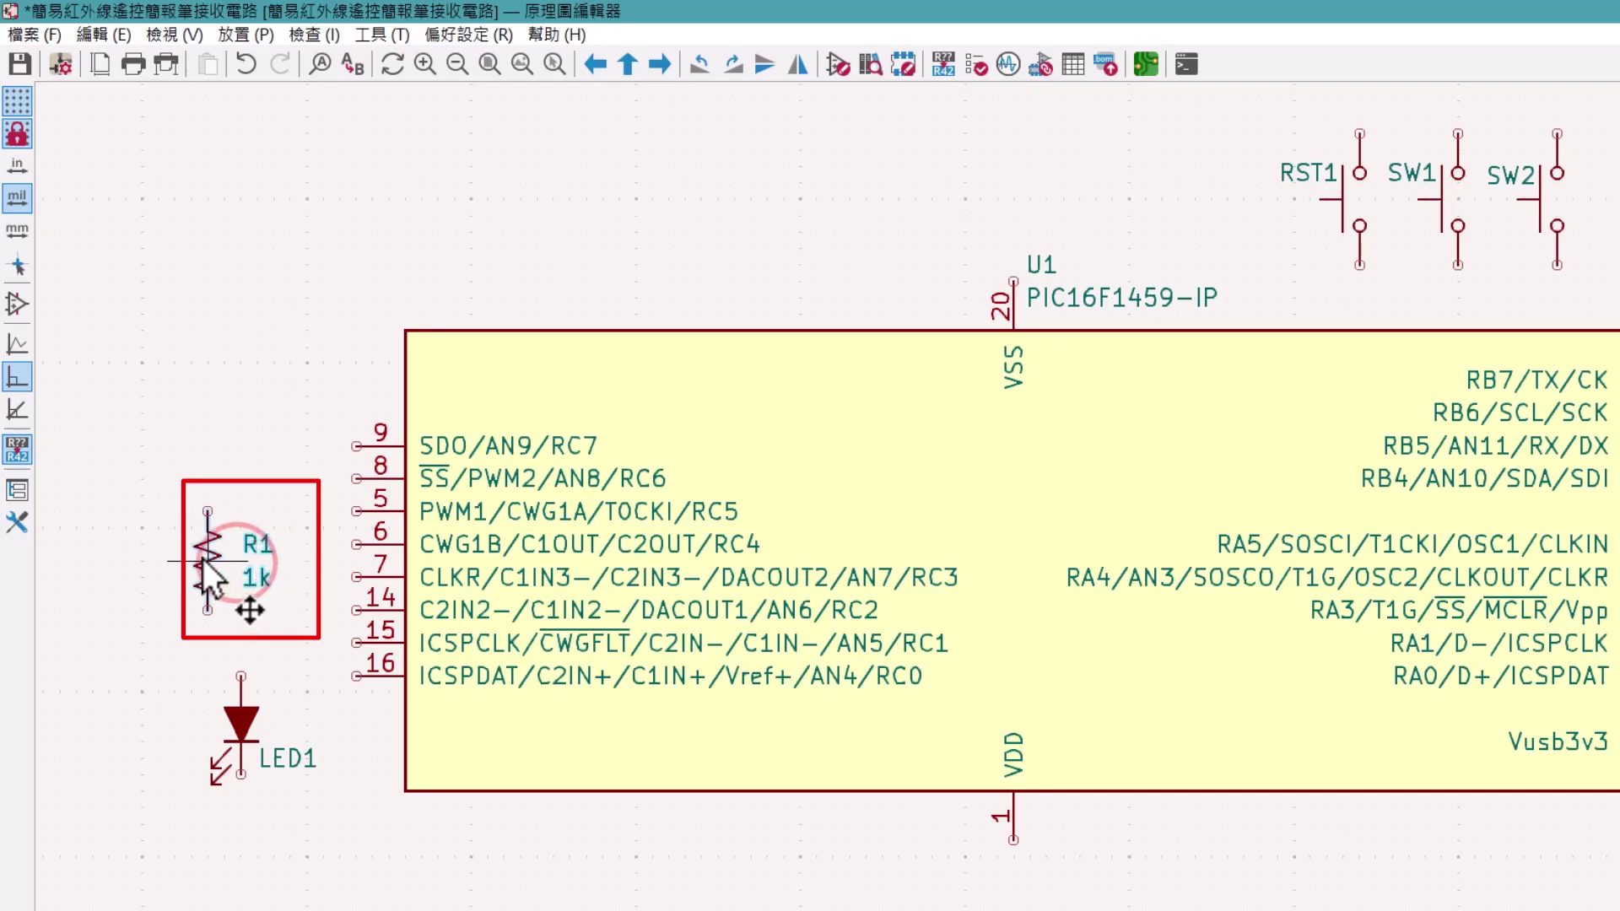
{"action": "left_click", "coordinate": [236, 556]}
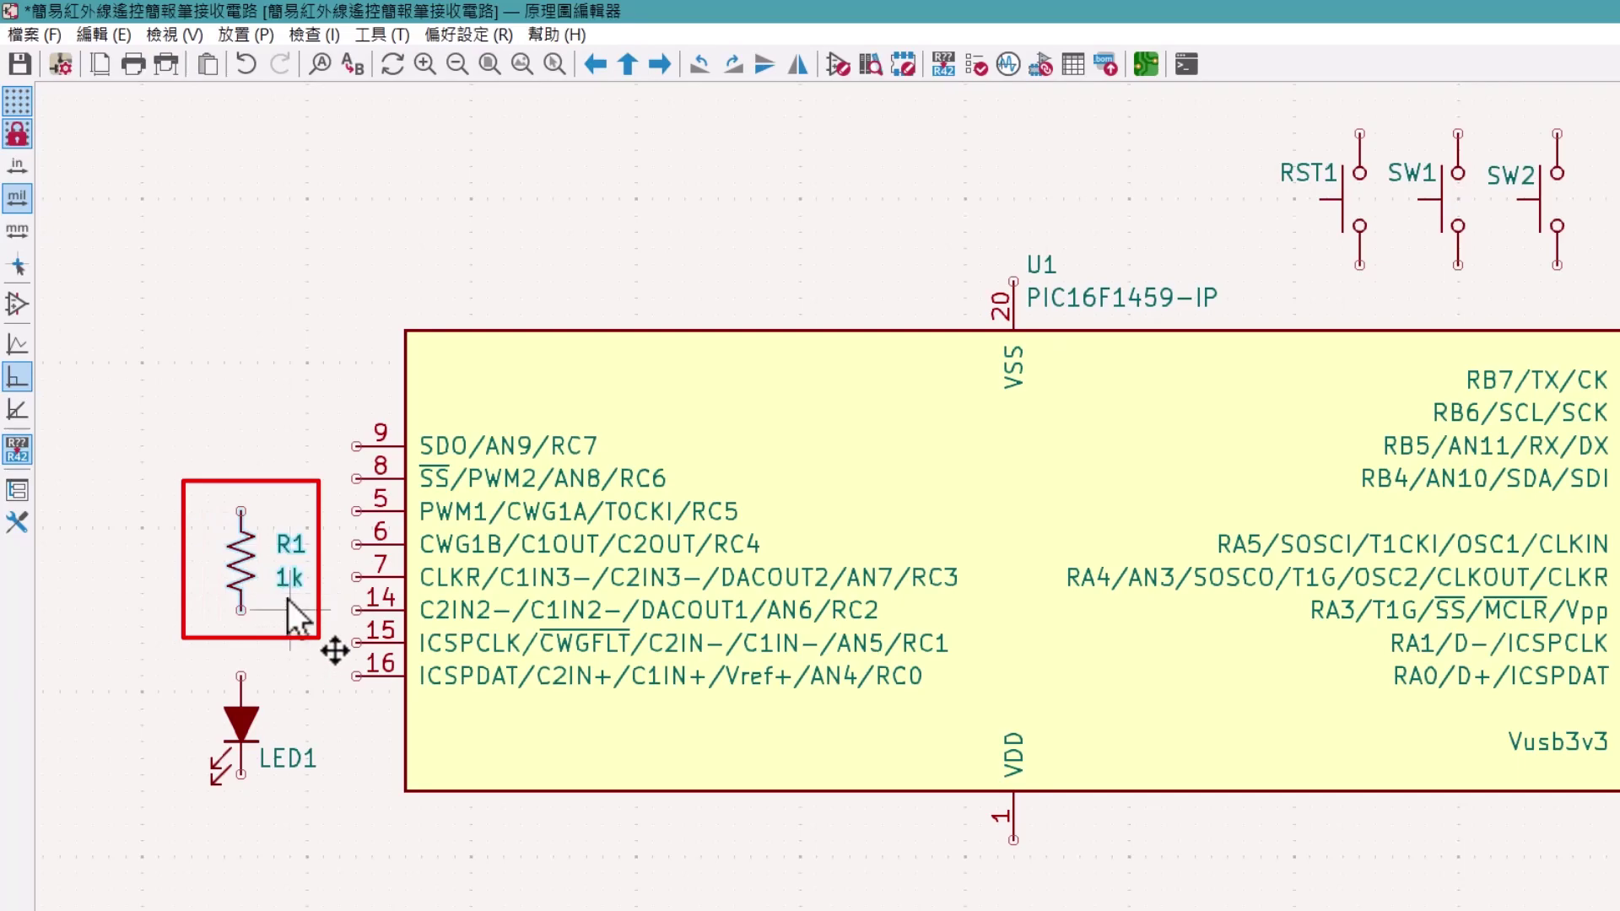
- Move R1's reference and value labels closer to the resistor body
{"action": "left_click", "coordinate": [301, 542]}
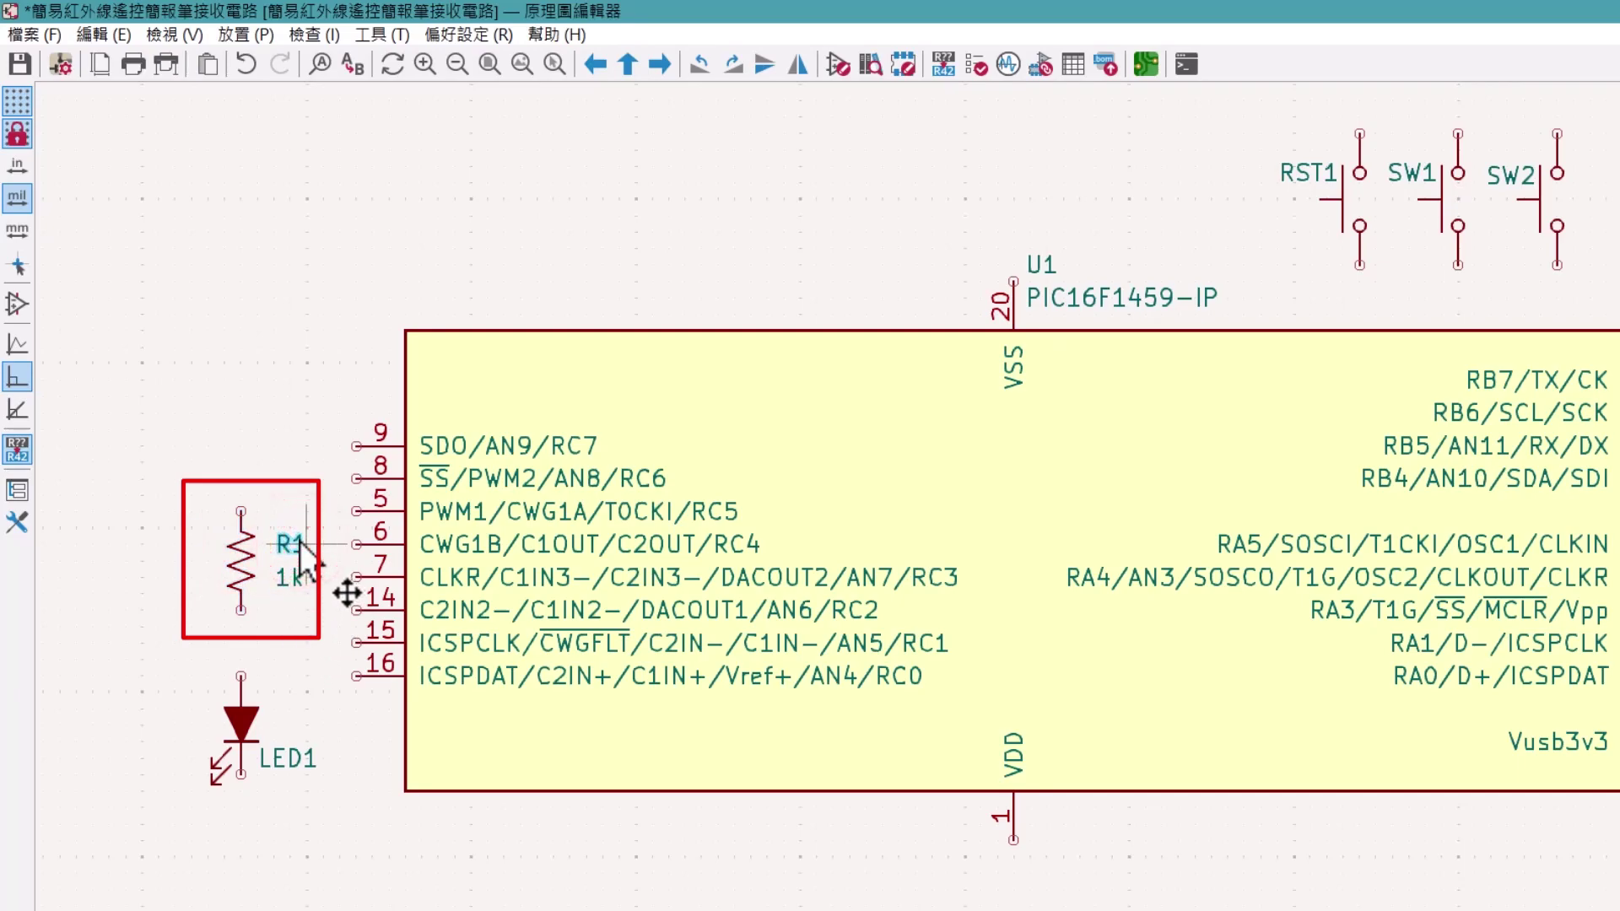
{"action": "left_click", "coordinate": [297, 581]}
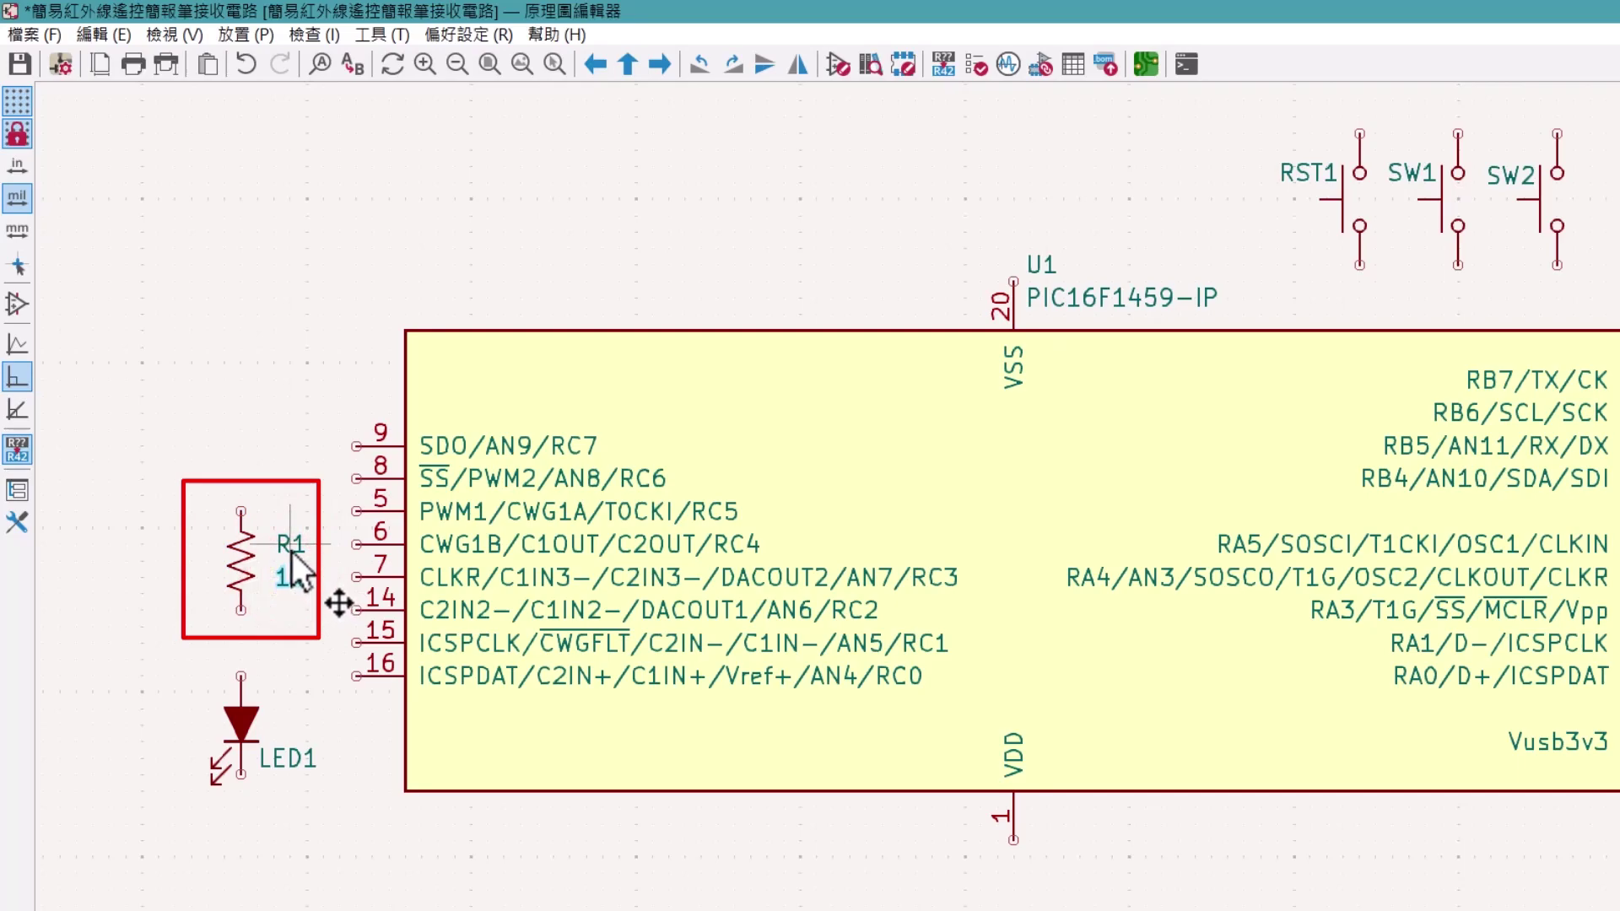
{"action": "left_click", "coordinate": [290, 547]}
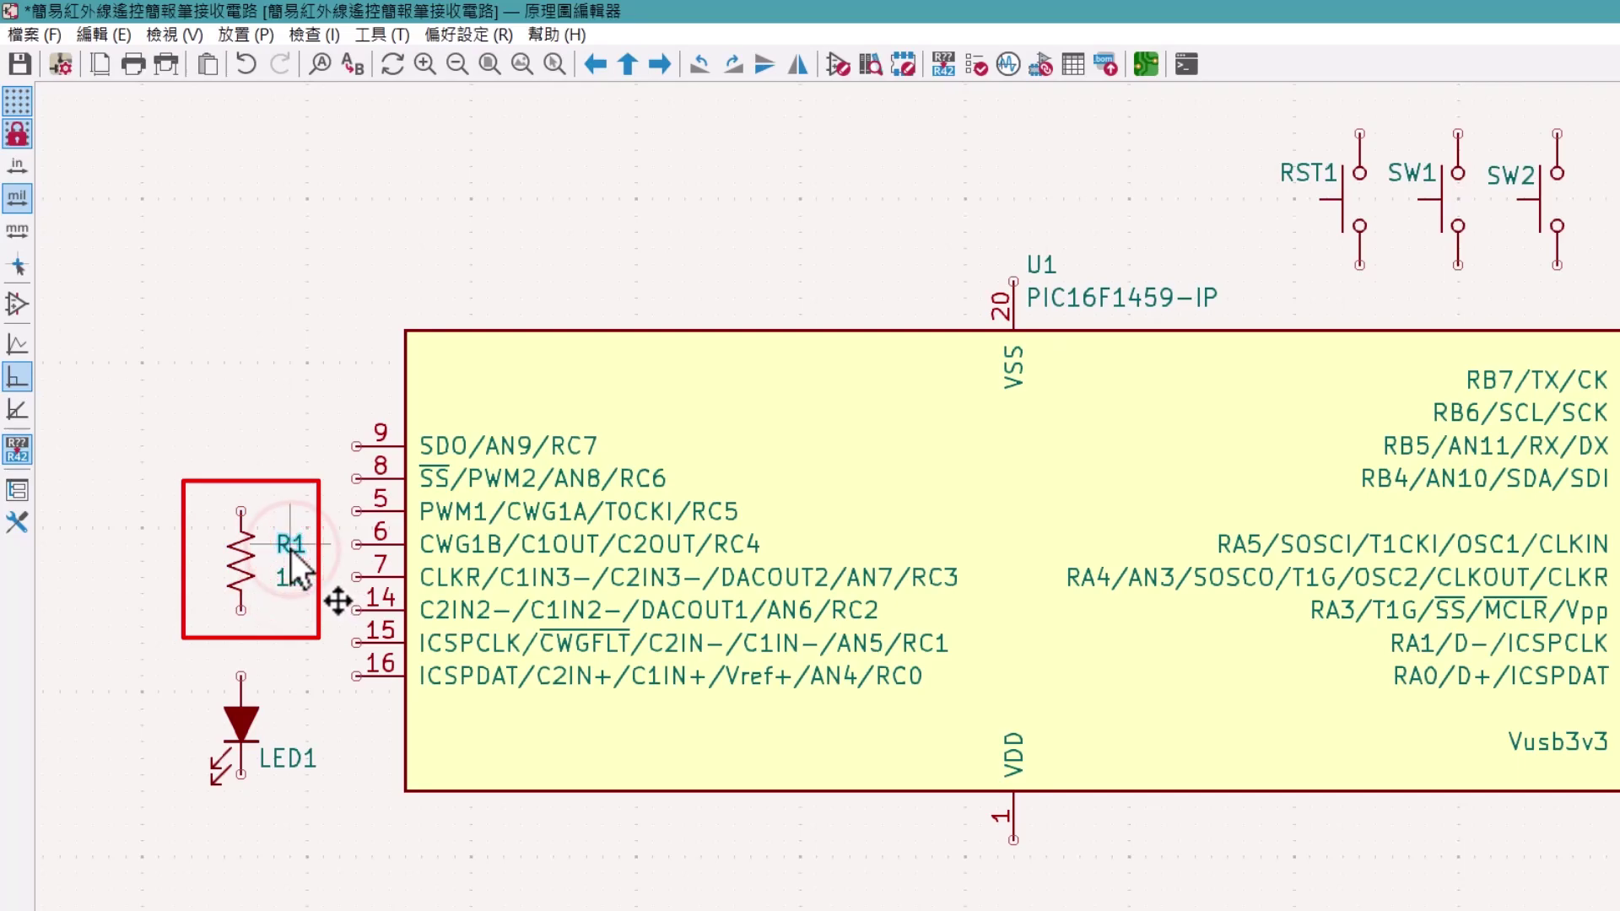
{"action": "left_click_drag", "start_coordinate": [291, 547], "coordinate": [266, 576]}
{"action": "left_click", "coordinate": [287, 574]}
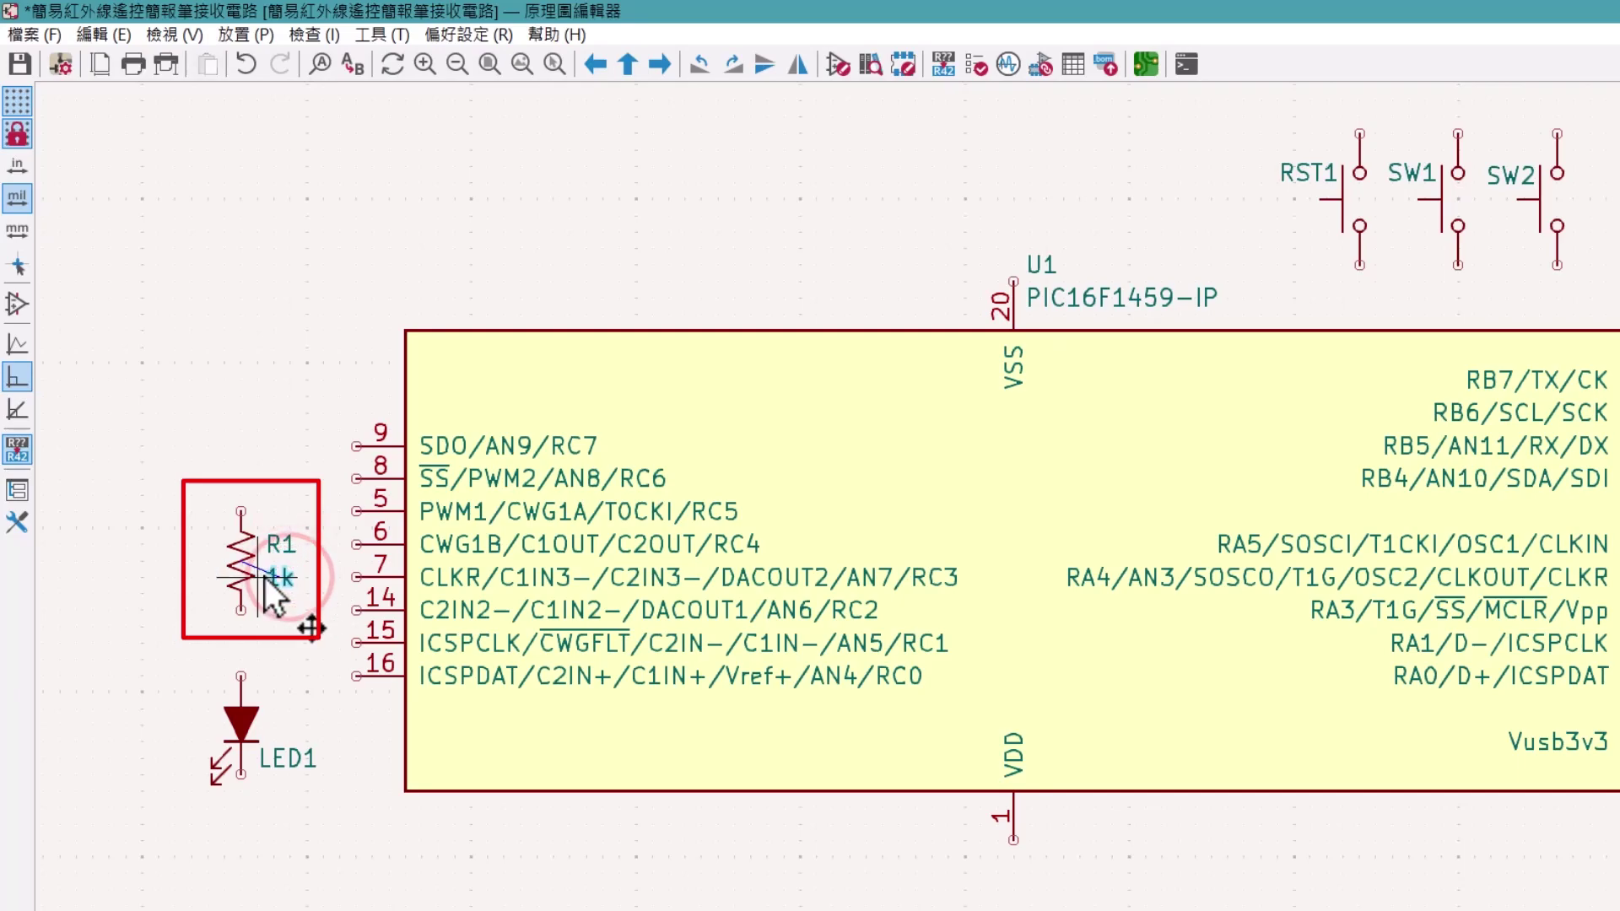
{"action": "left_click", "coordinate": [285, 631]}
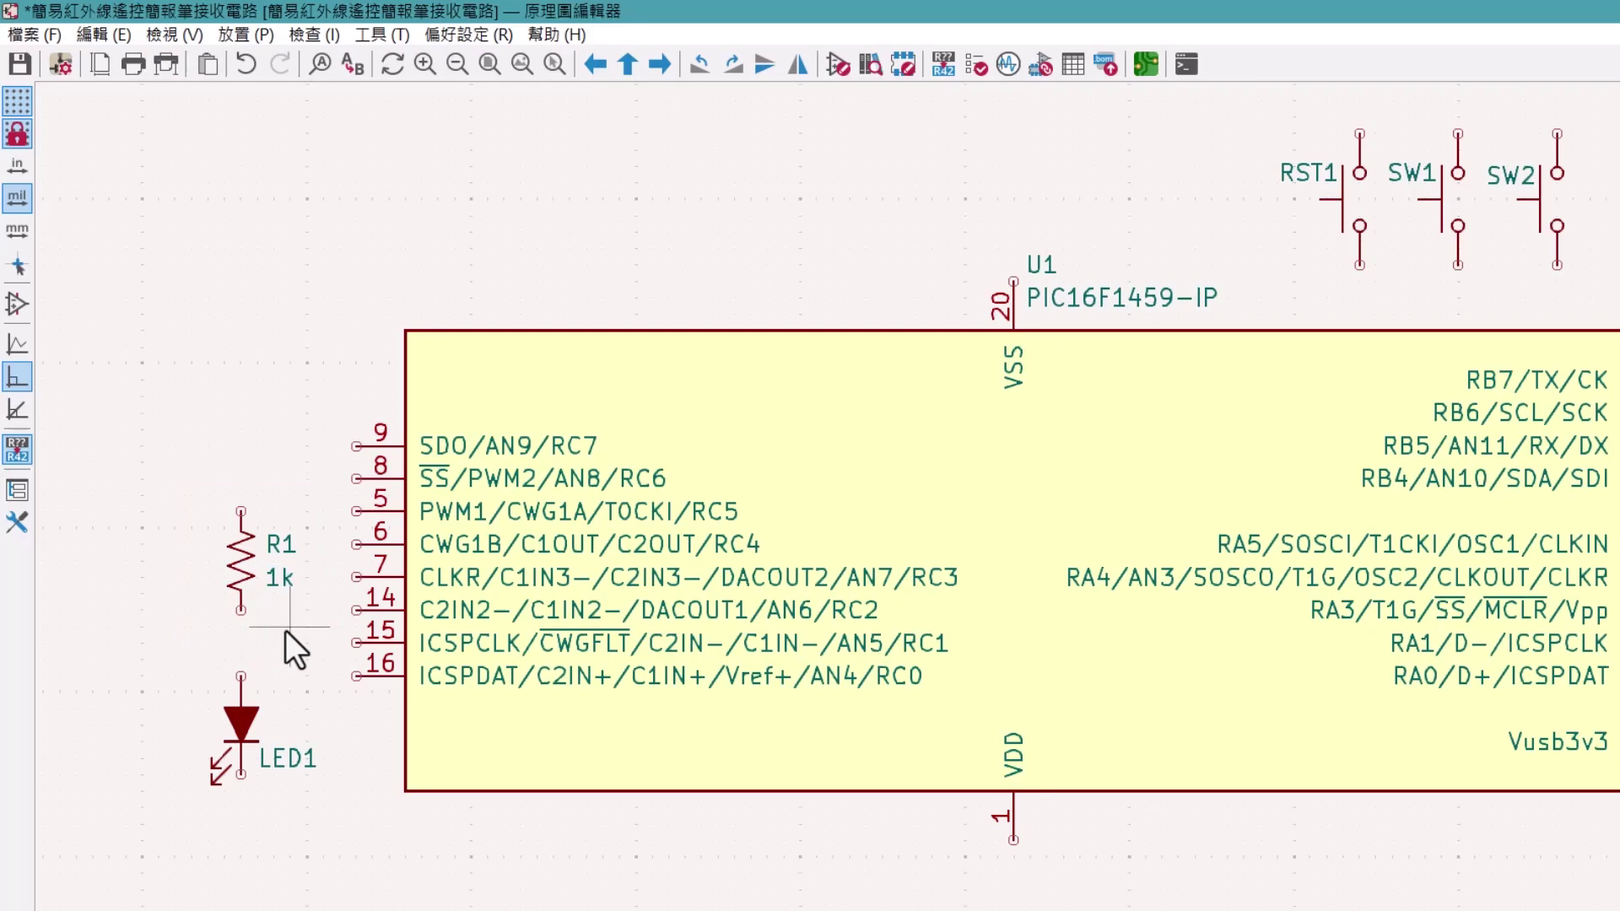
- Check R1's symbol properties and the individual properties of its reference and value fields, leaving them without changes
{"action": "double_click", "coordinate": [241, 571]}
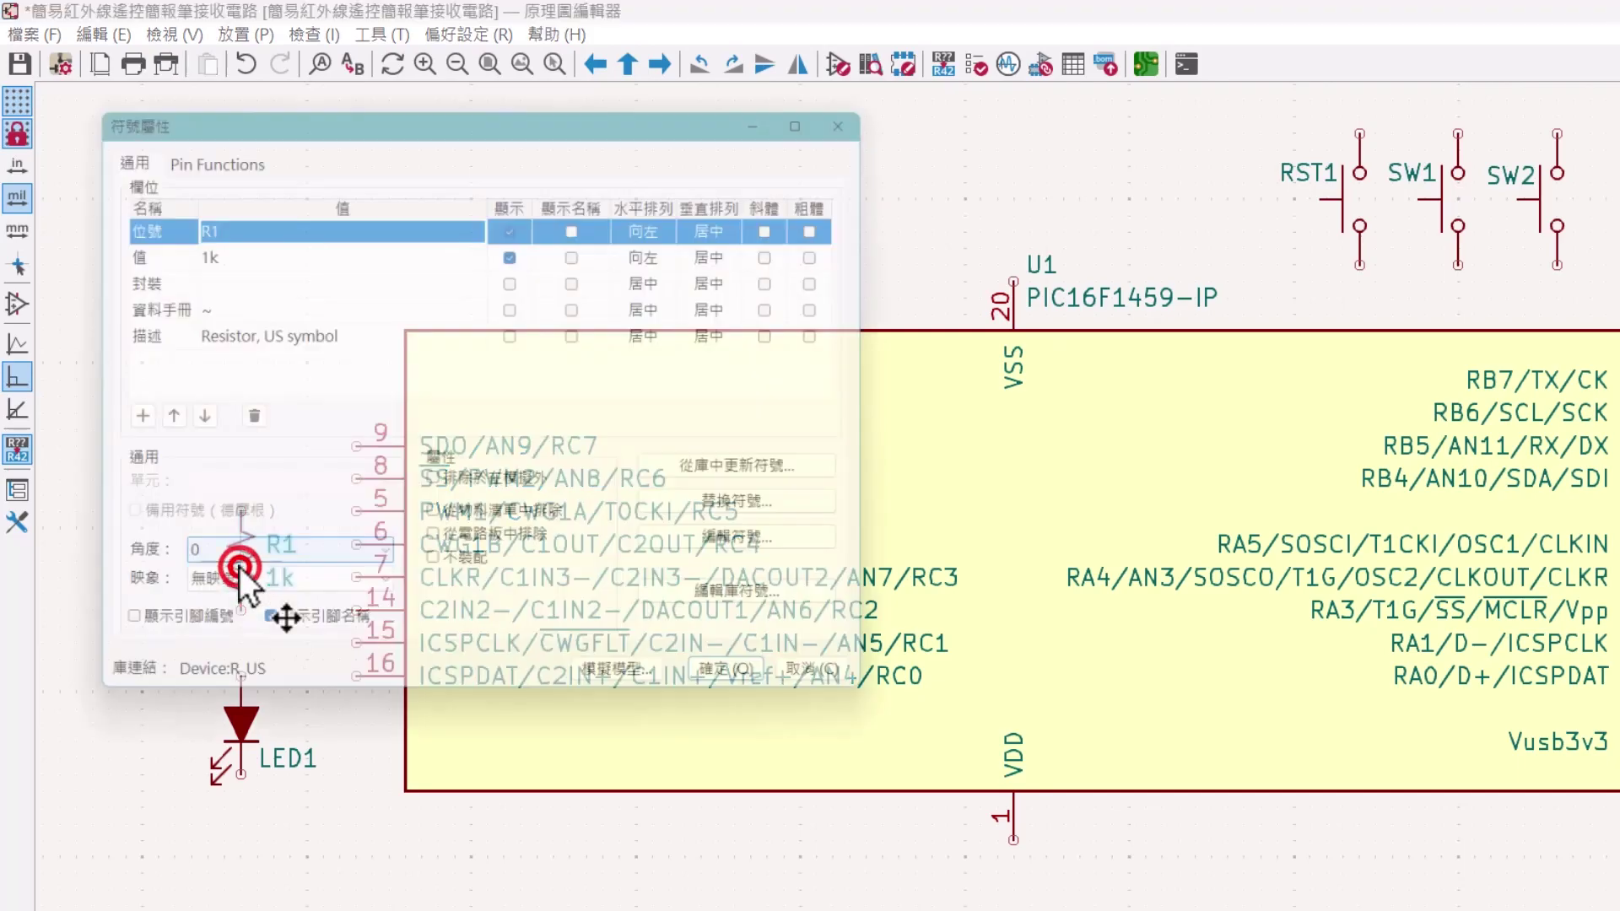
{"action": "left_click", "coordinate": [872, 118]}
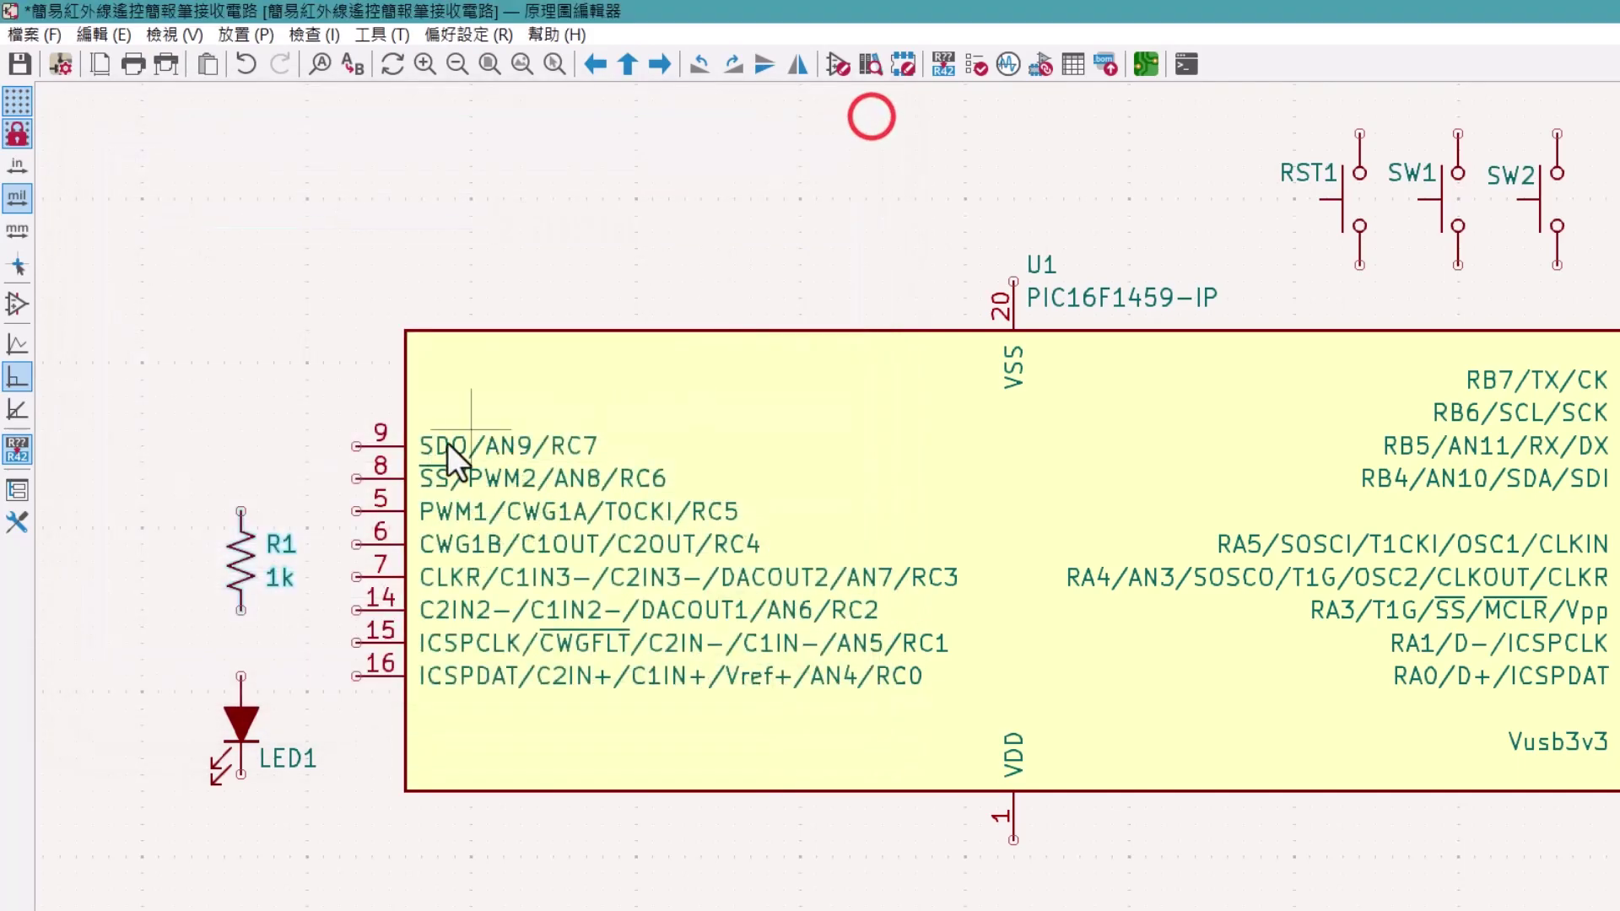
{"action": "double_click", "coordinate": [279, 549]}
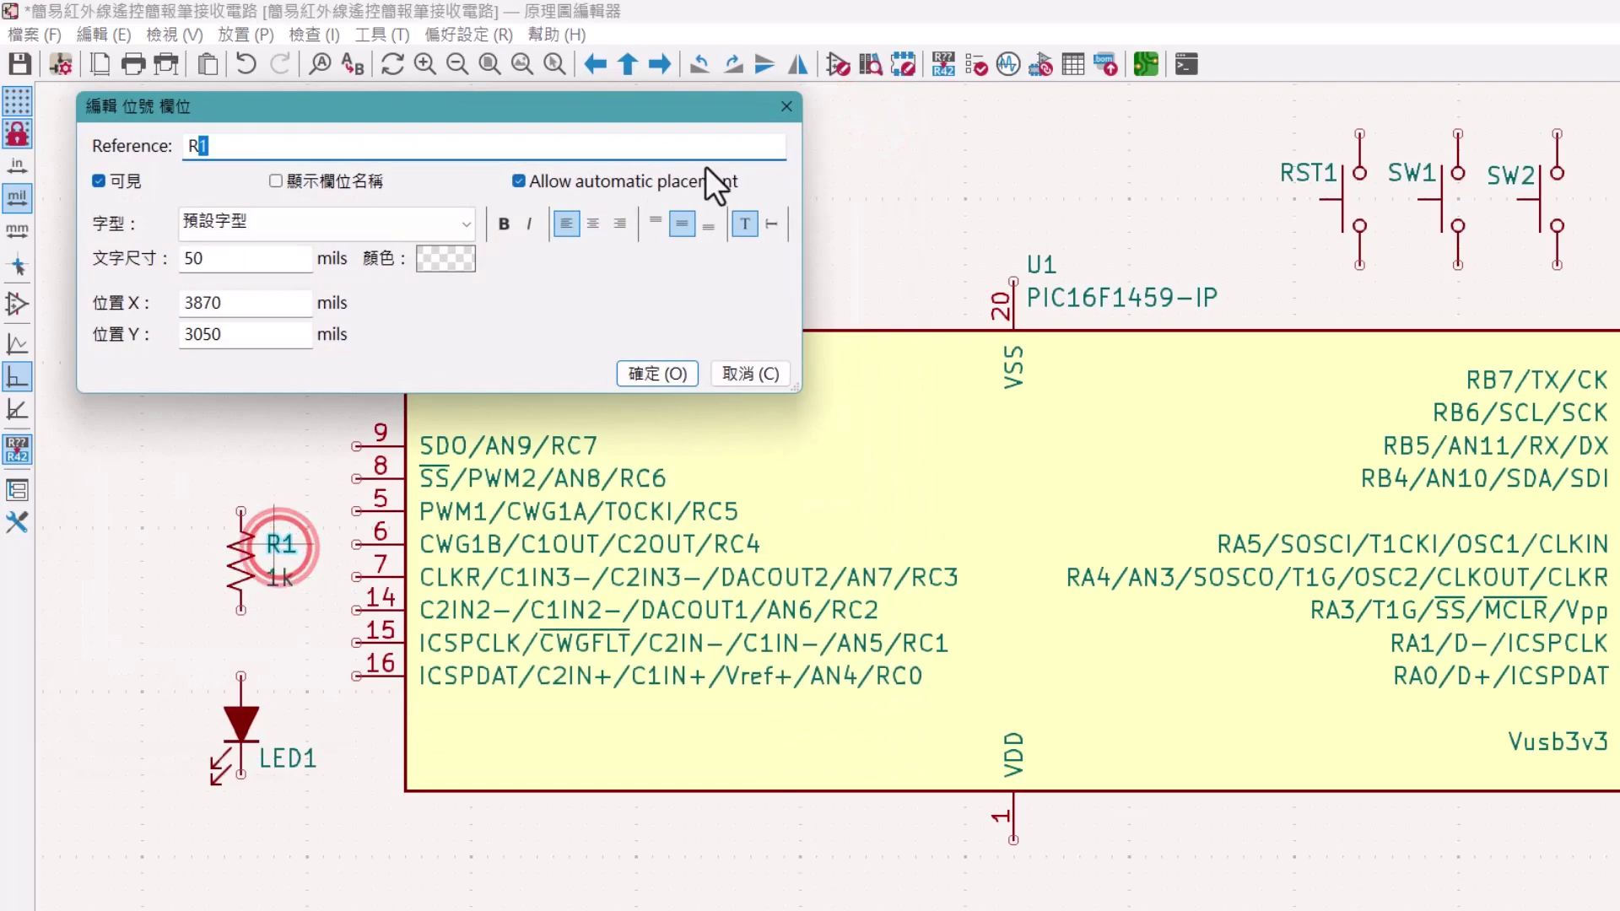
{"action": "left_click", "coordinate": [791, 110]}
{"action": "double_click", "coordinate": [286, 589]}
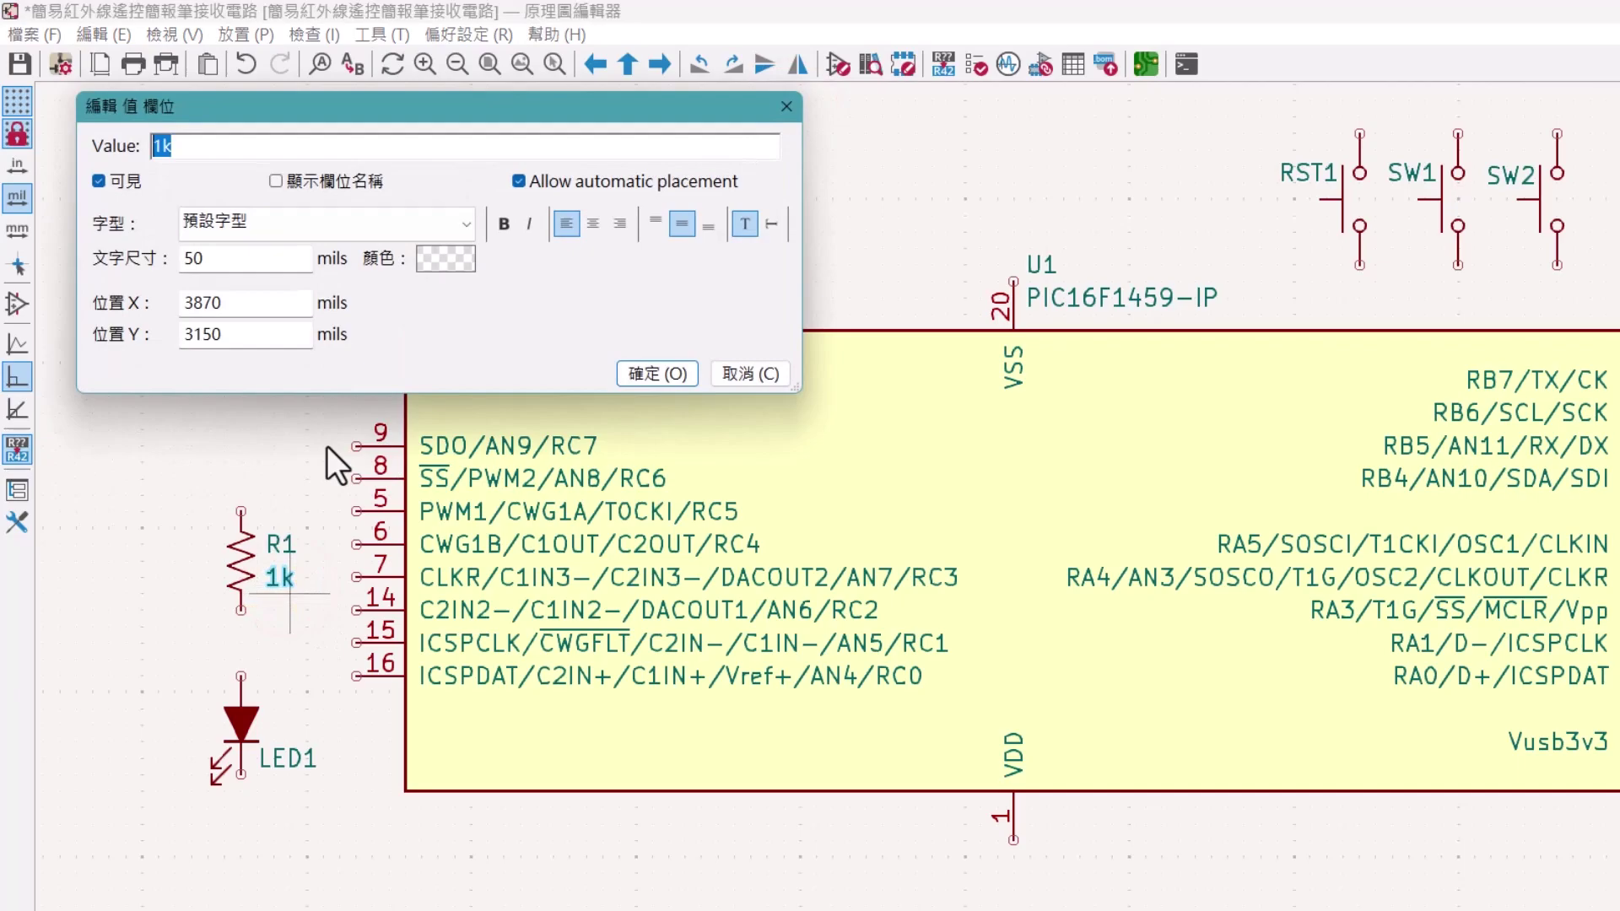
{"action": "key", "text": "Escape"}
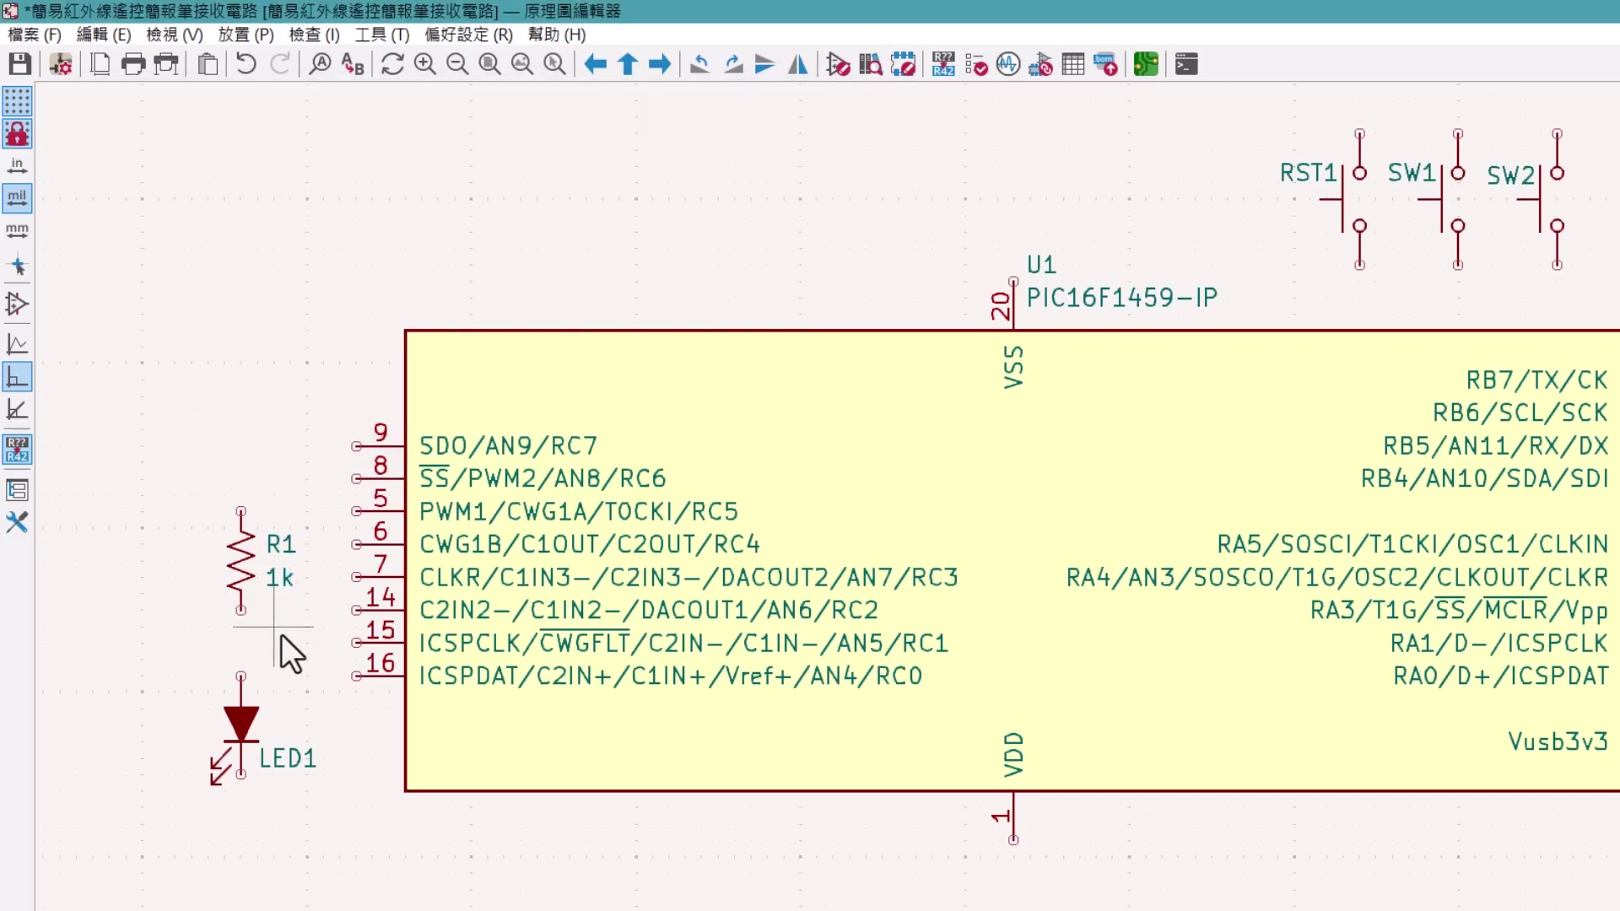
- Show object properties beside the sheet and check those of R1's symbol, reference and value
{"action": "left_click", "coordinate": [17, 521]}
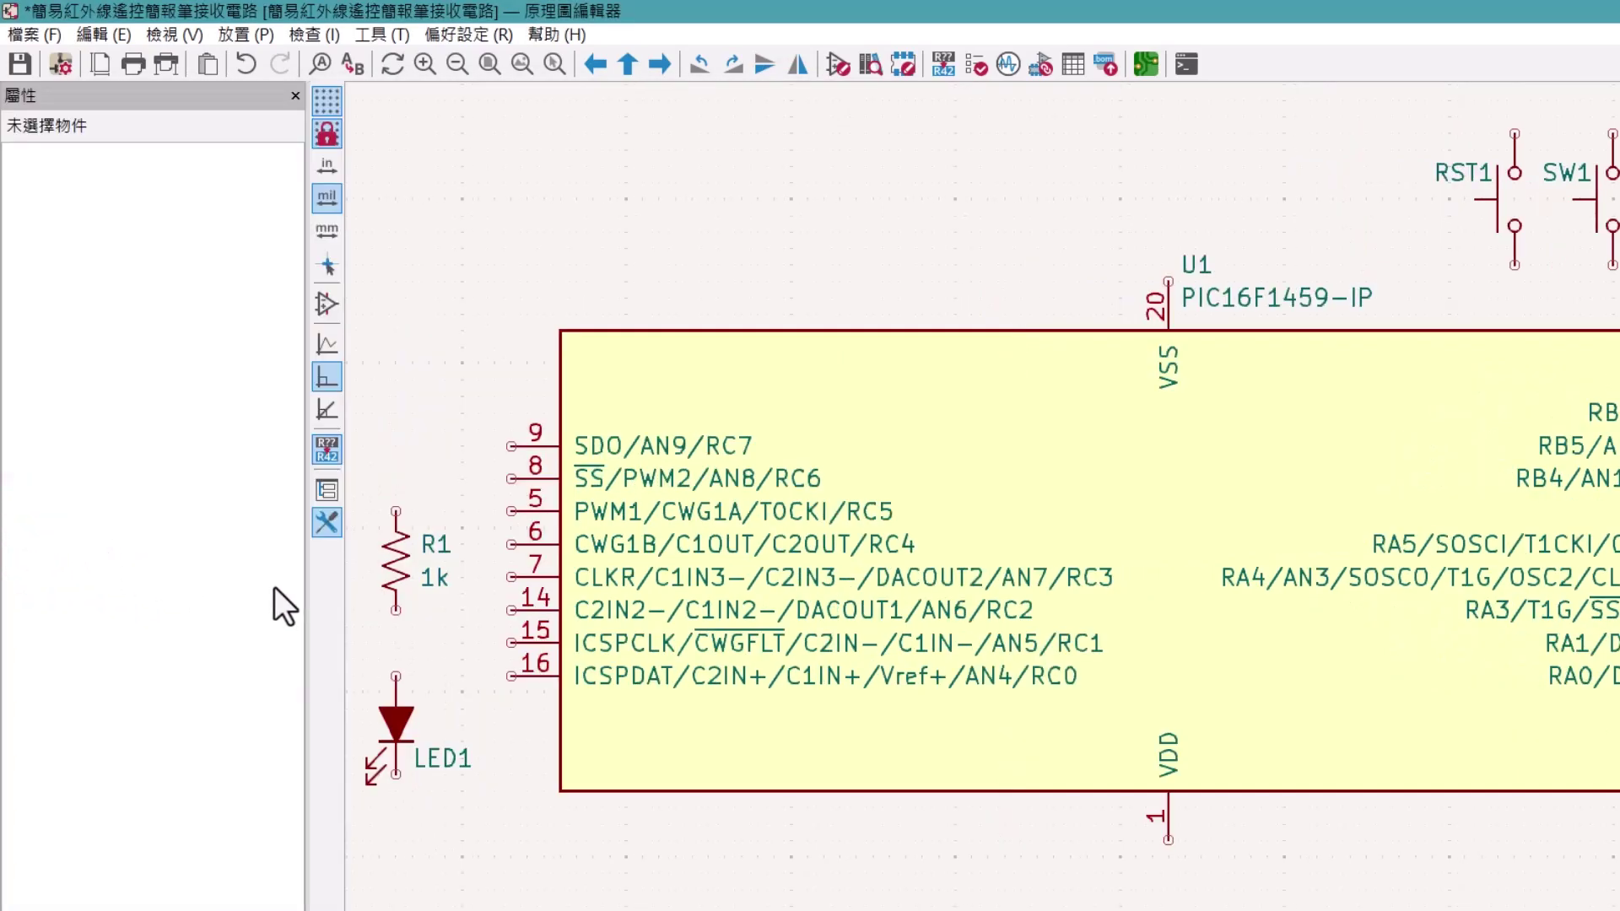
{"action": "left_click", "coordinate": [387, 571]}
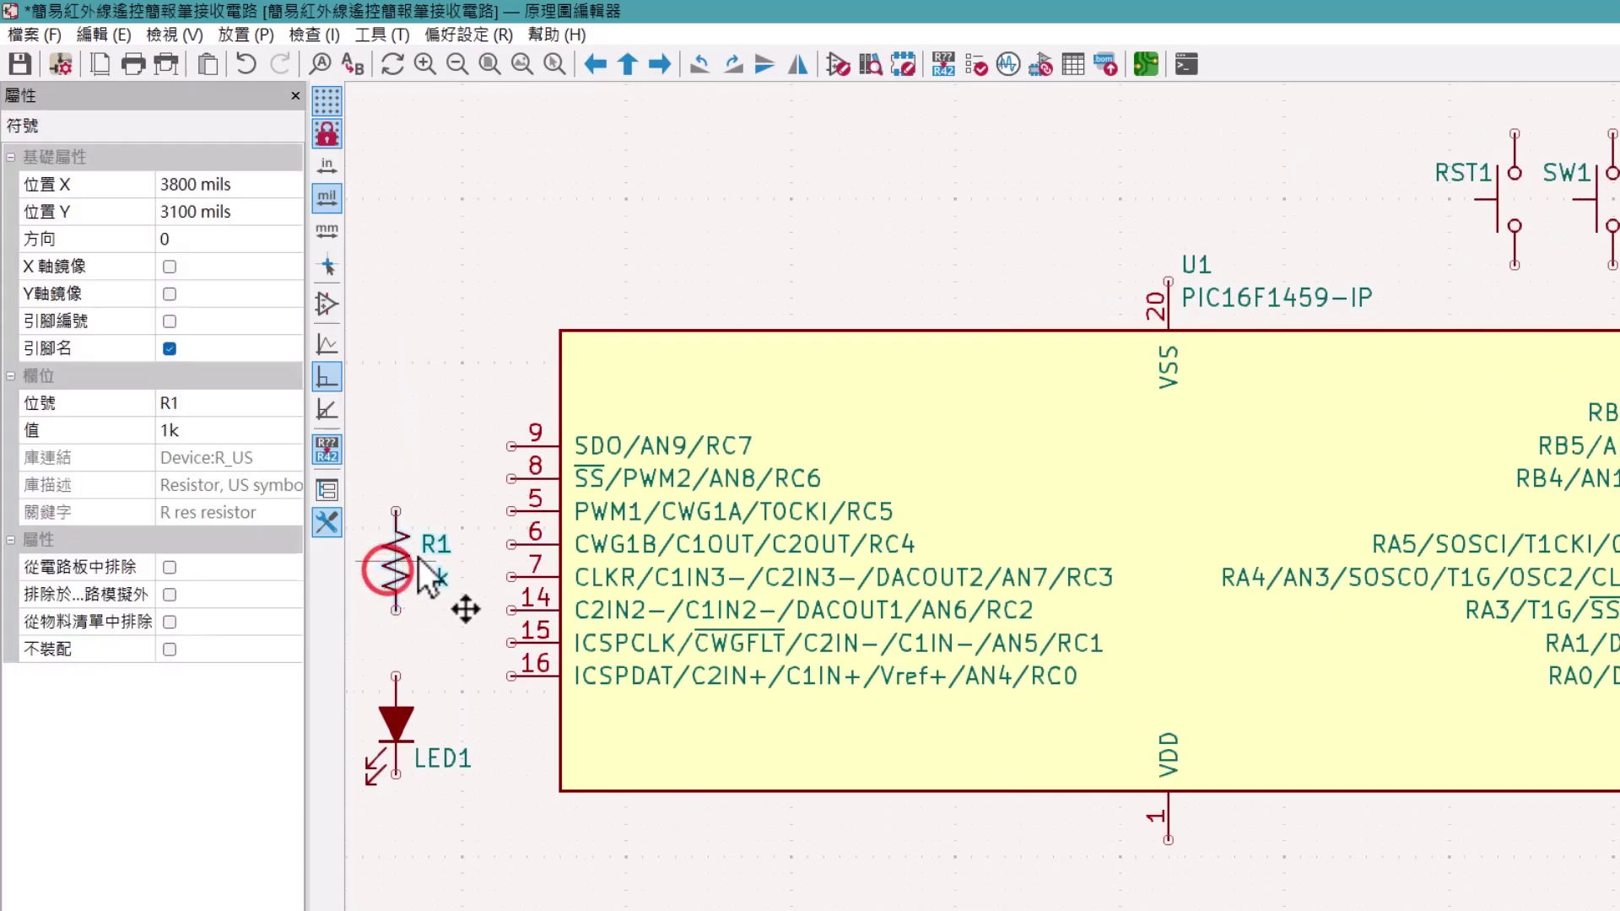
{"action": "left_click", "coordinate": [437, 545]}
{"action": "left_click", "coordinate": [436, 577]}
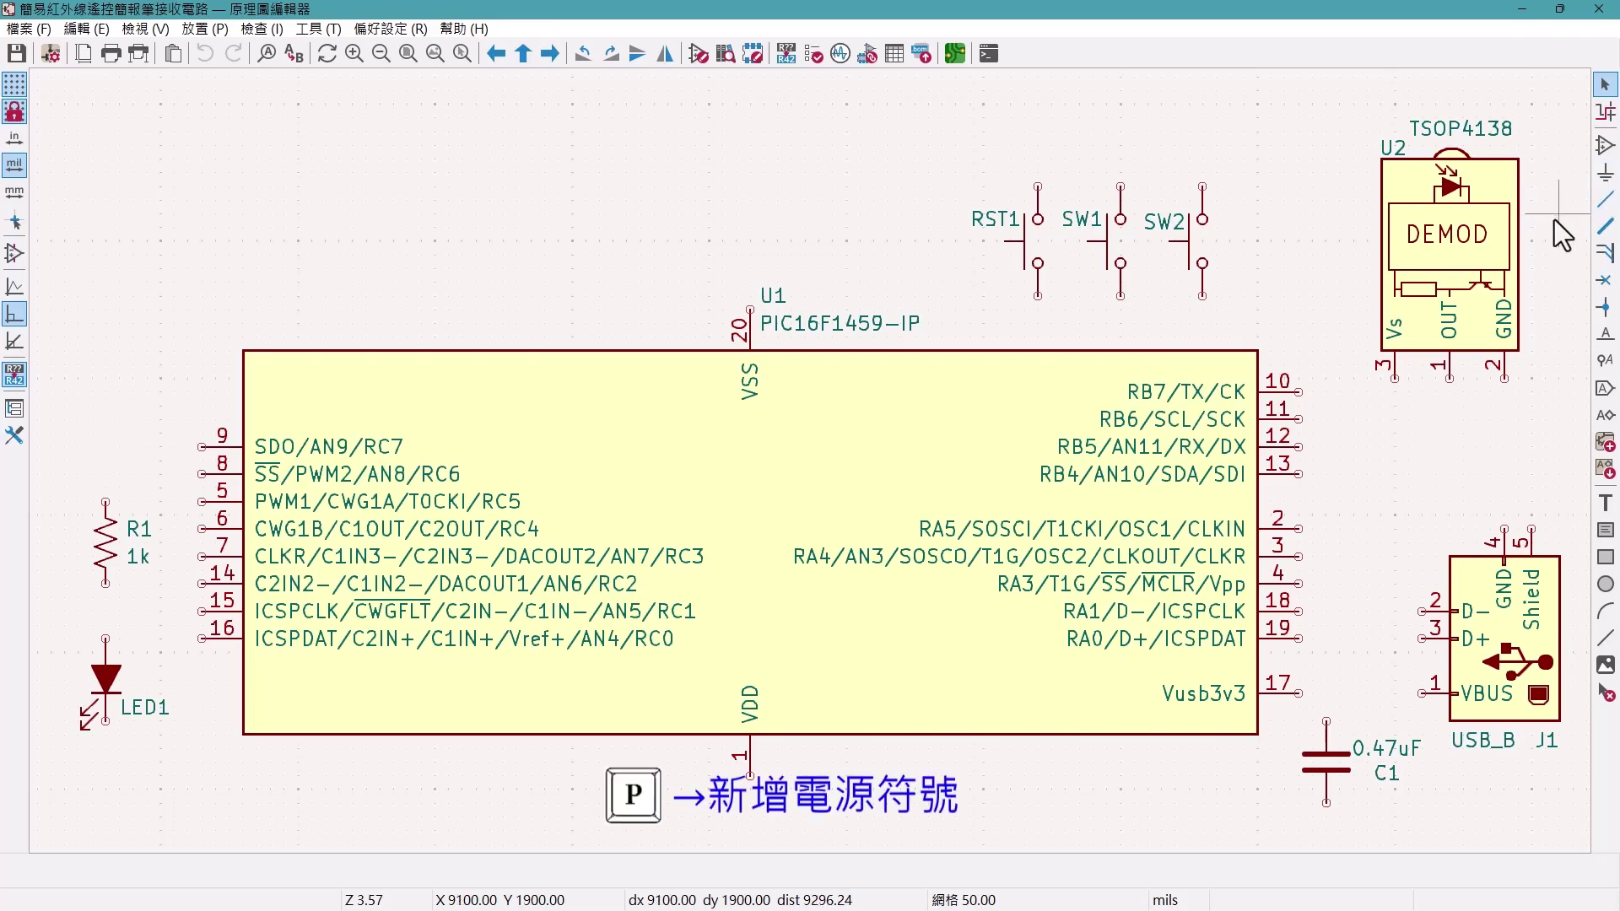
- Add a +5V power symbol, rotate it to point downward and place it on U1's VDD pin
{"action": "key", "text": "p"}
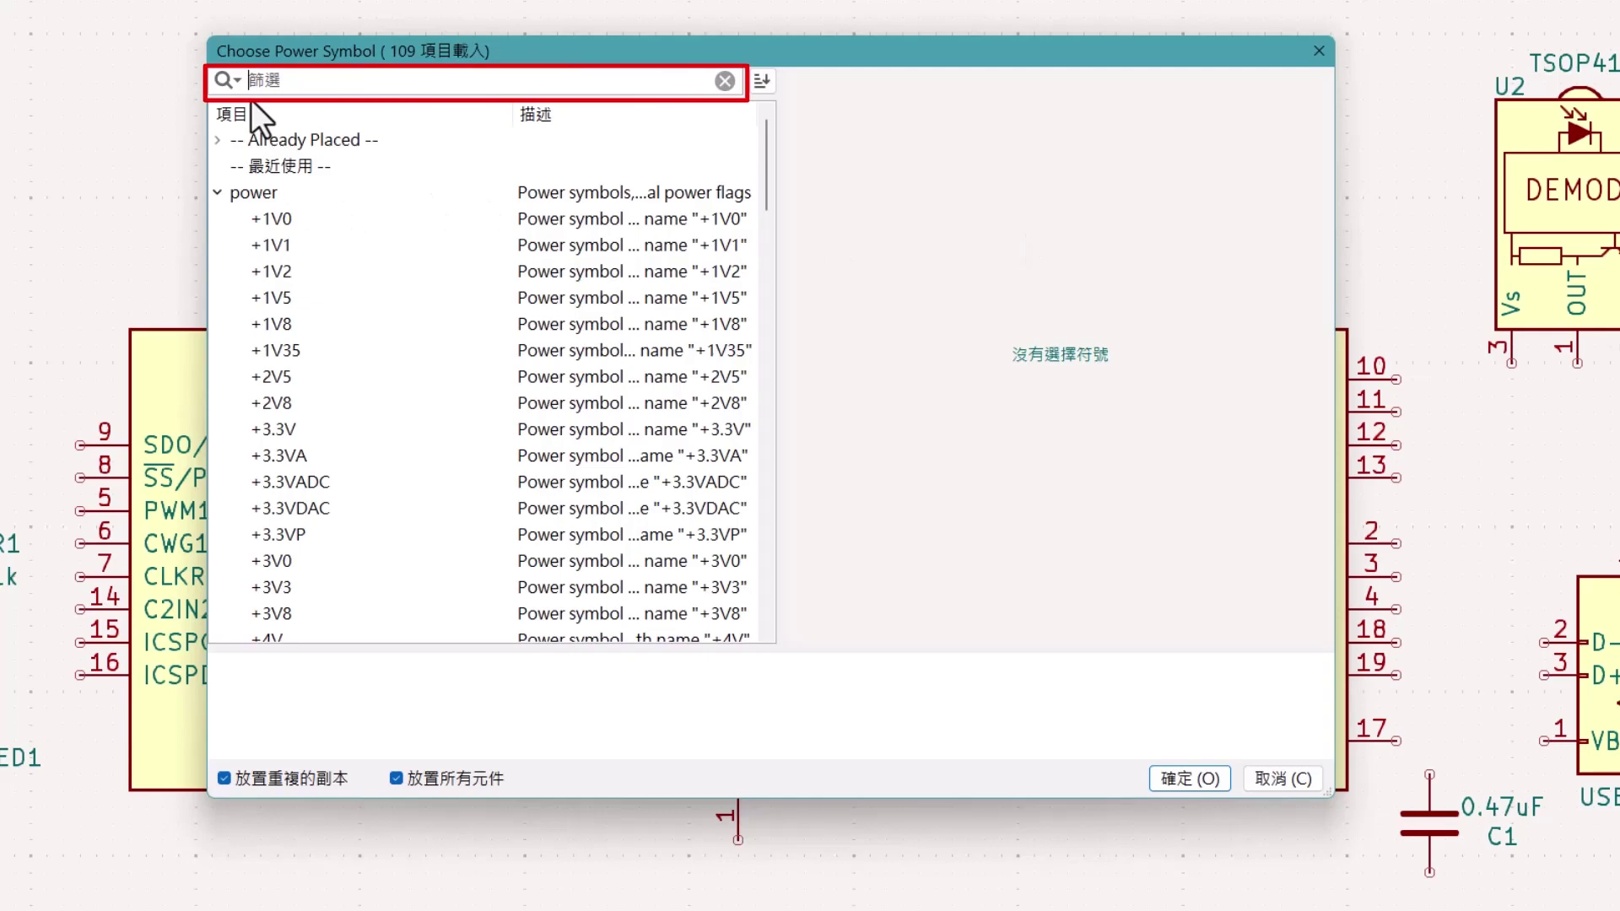
{"action": "type", "text": "+5V"}
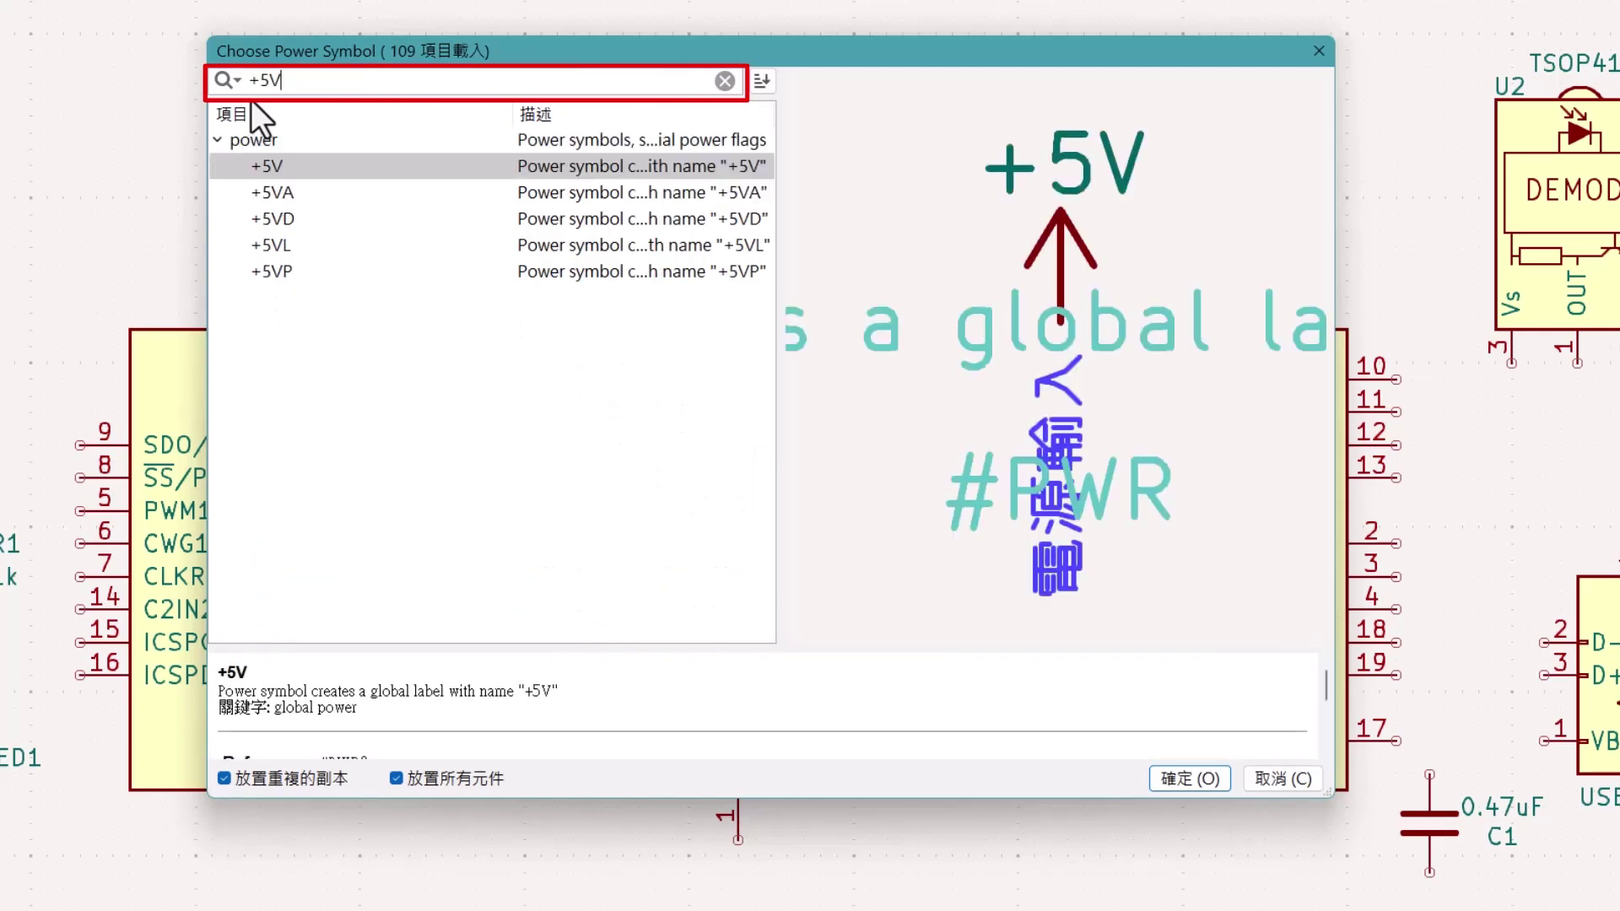
{"action": "double_click", "coordinate": [301, 166]}
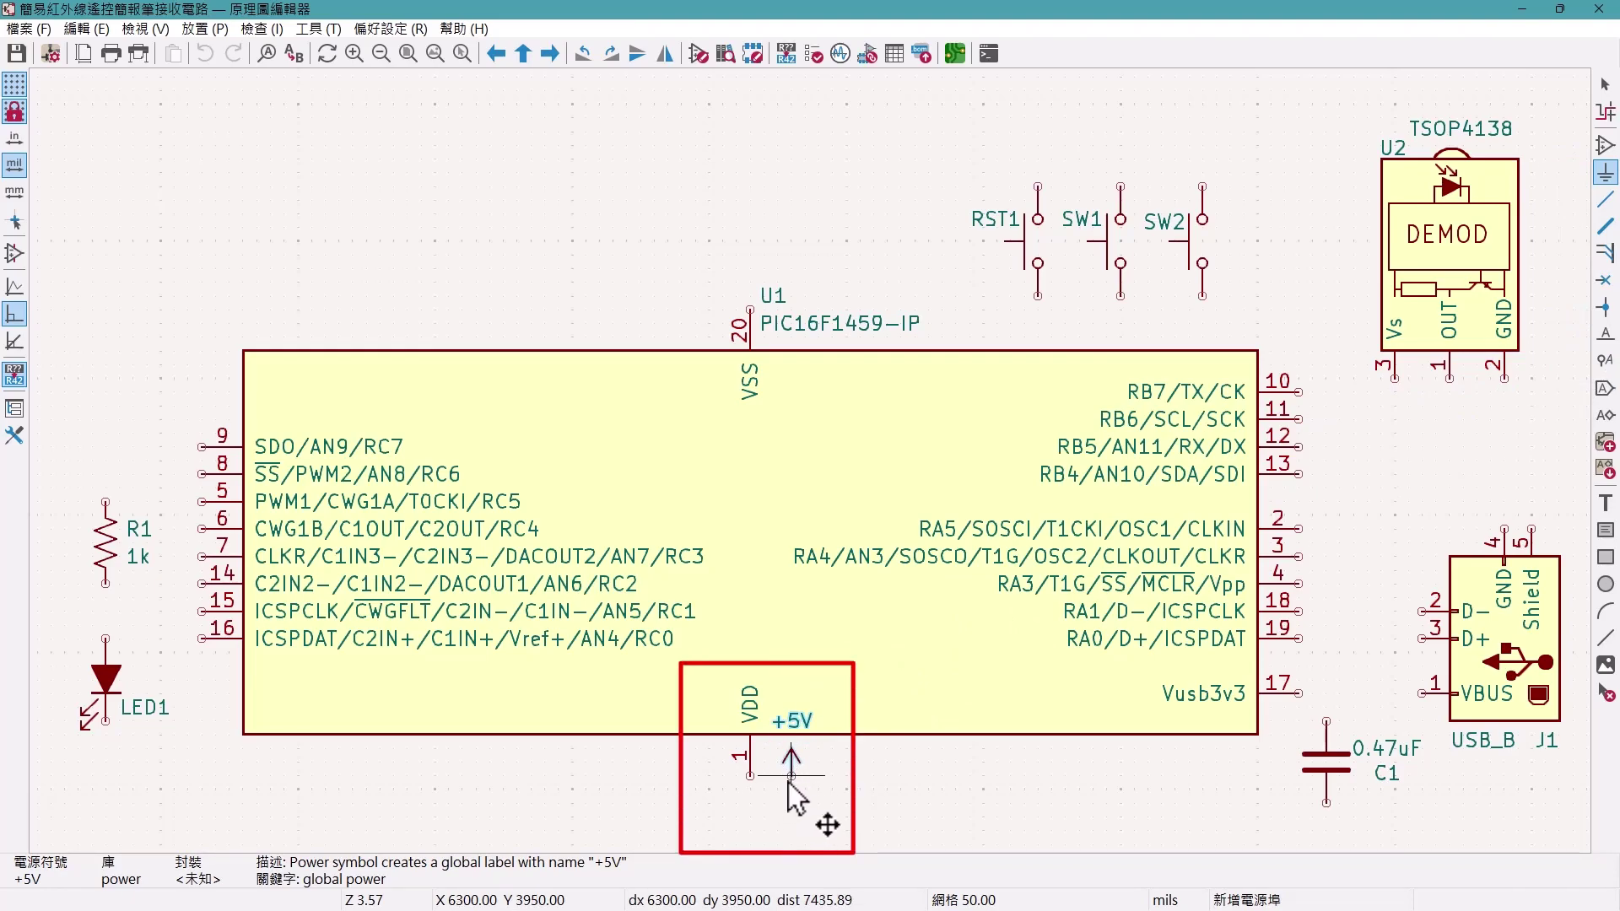
{"action": "key", "text": "r"}
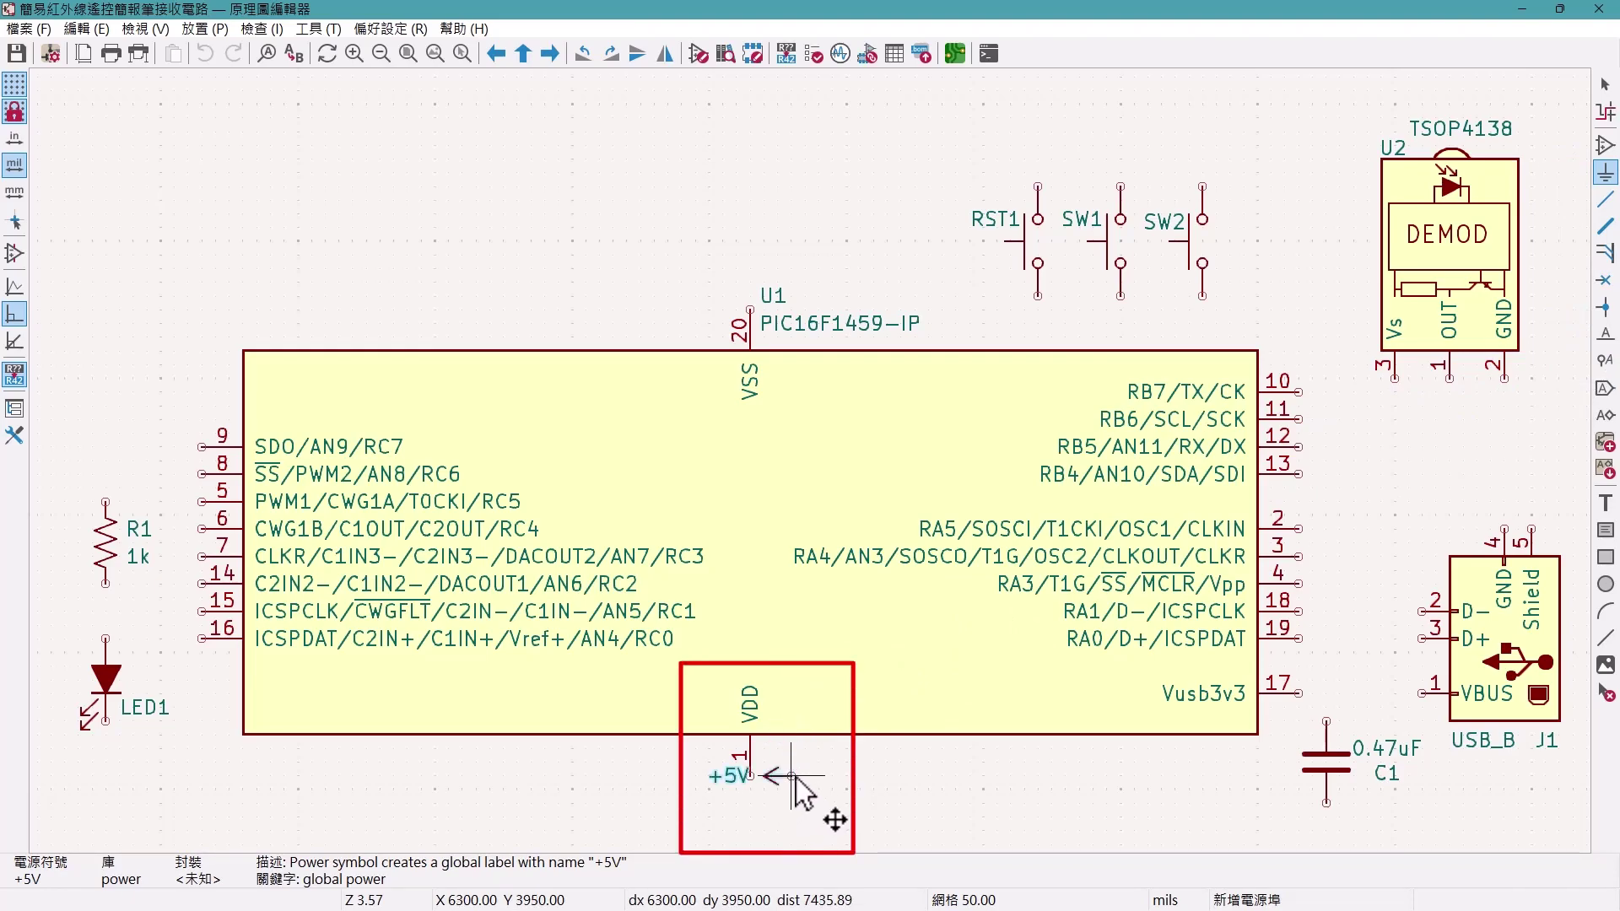
{"action": "key", "text": "r"}
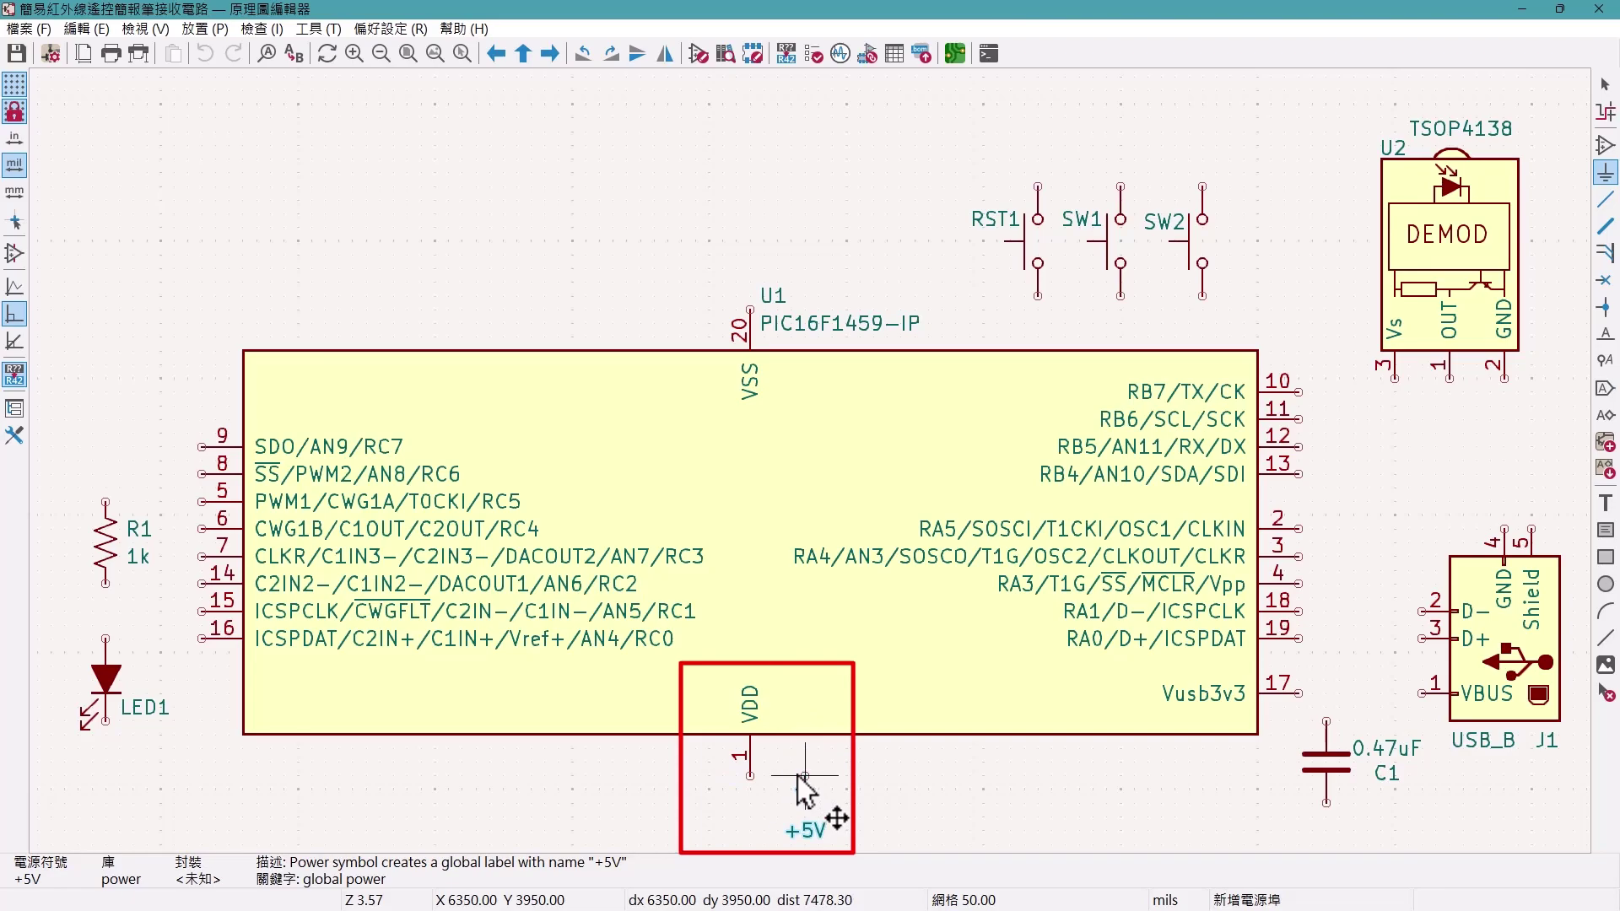
{"action": "left_click", "coordinate": [744, 775]}
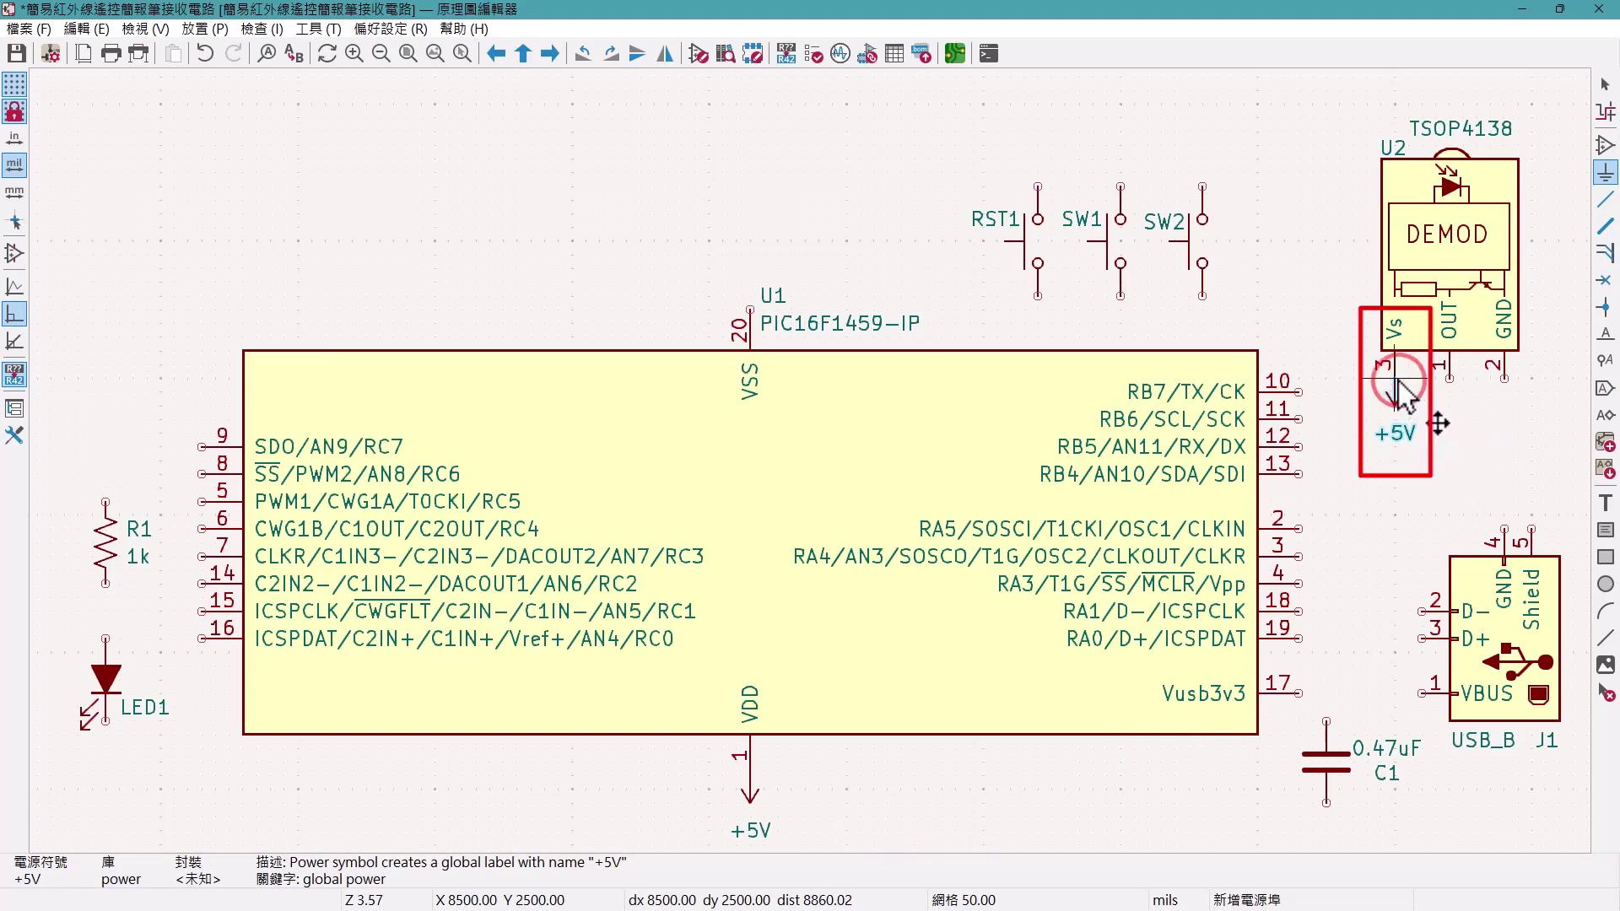
- Place a +5V symbol on the TSOP4138's Vs pin and a vertically flipped one beside USB_B's VBUS pin, and end the repeated placement
{"action": "left_click", "coordinate": [1397, 387]}
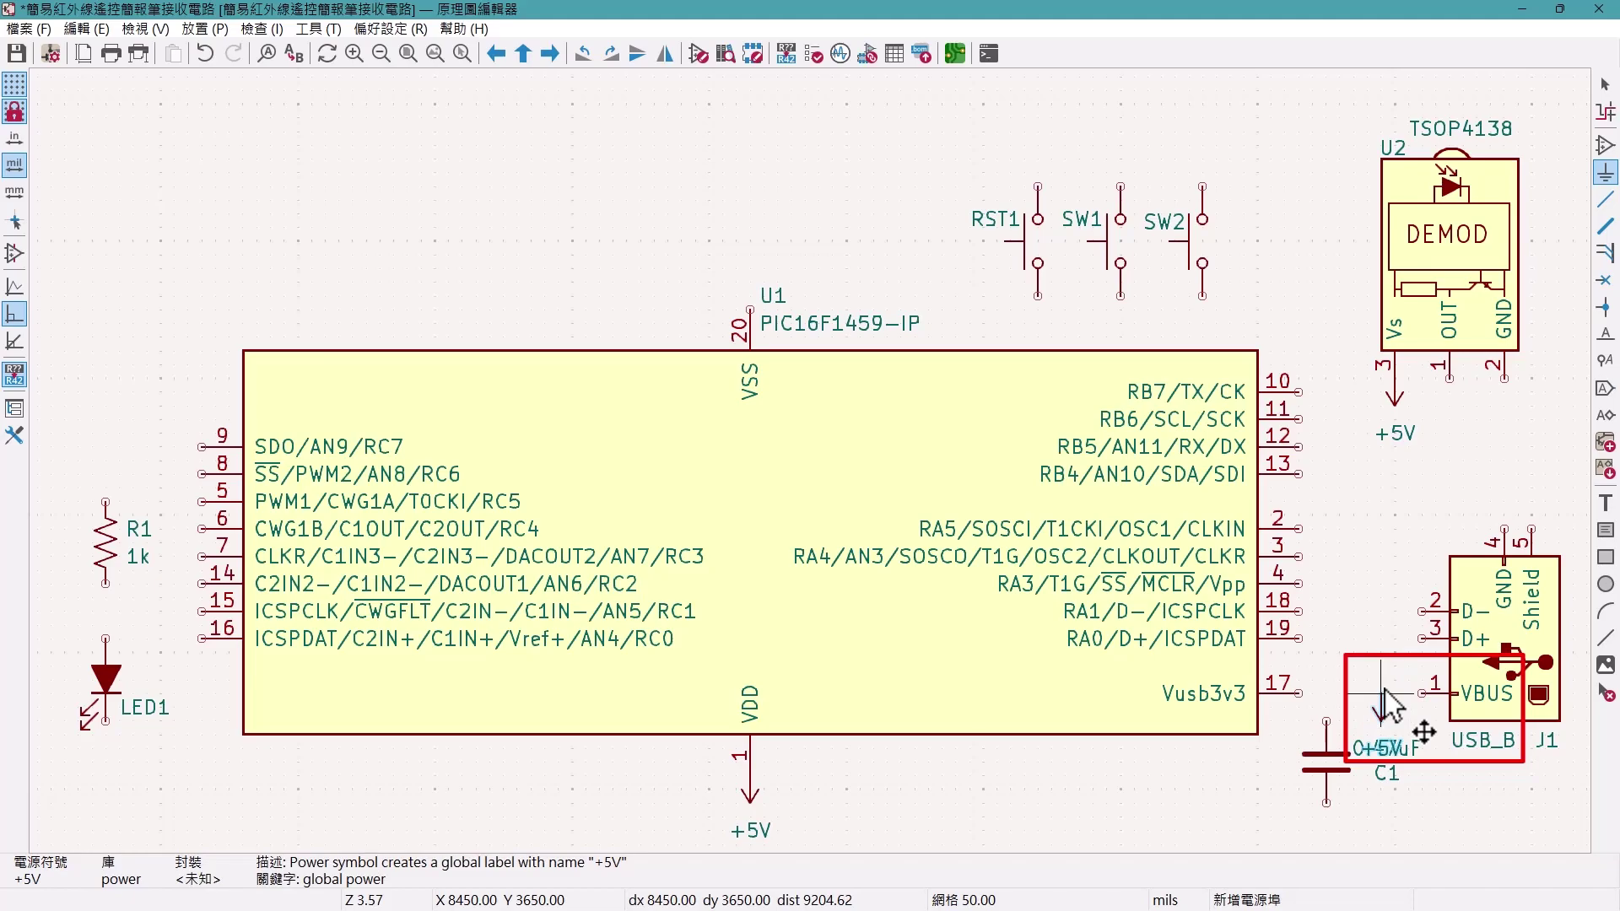
{"action": "key", "text": "y"}
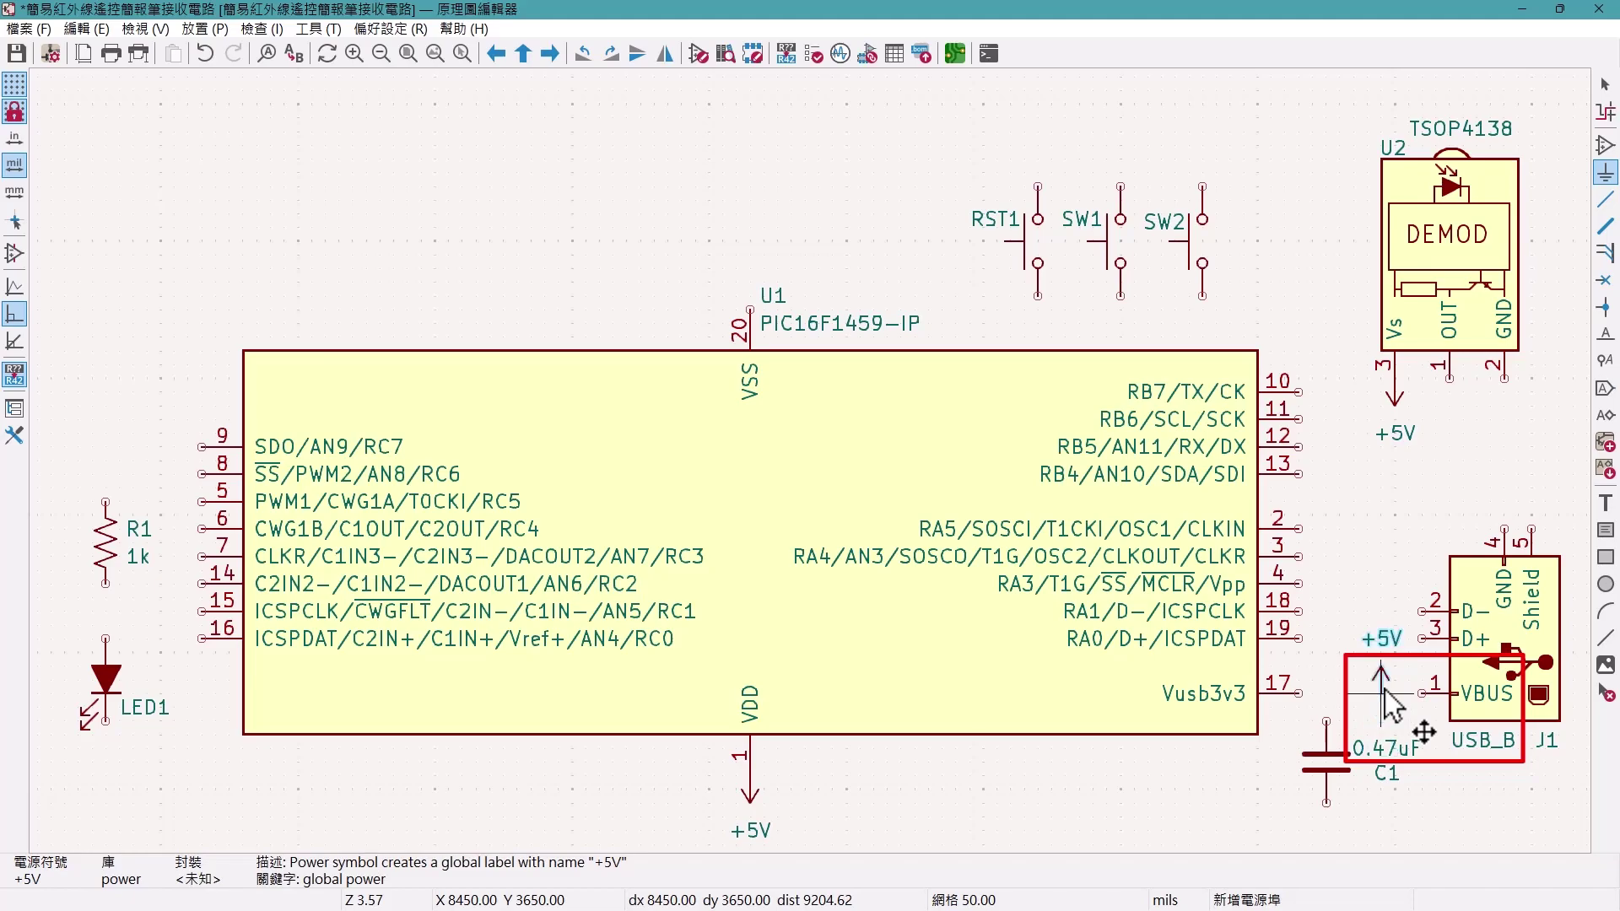
{"action": "left_click", "coordinate": [1394, 693]}
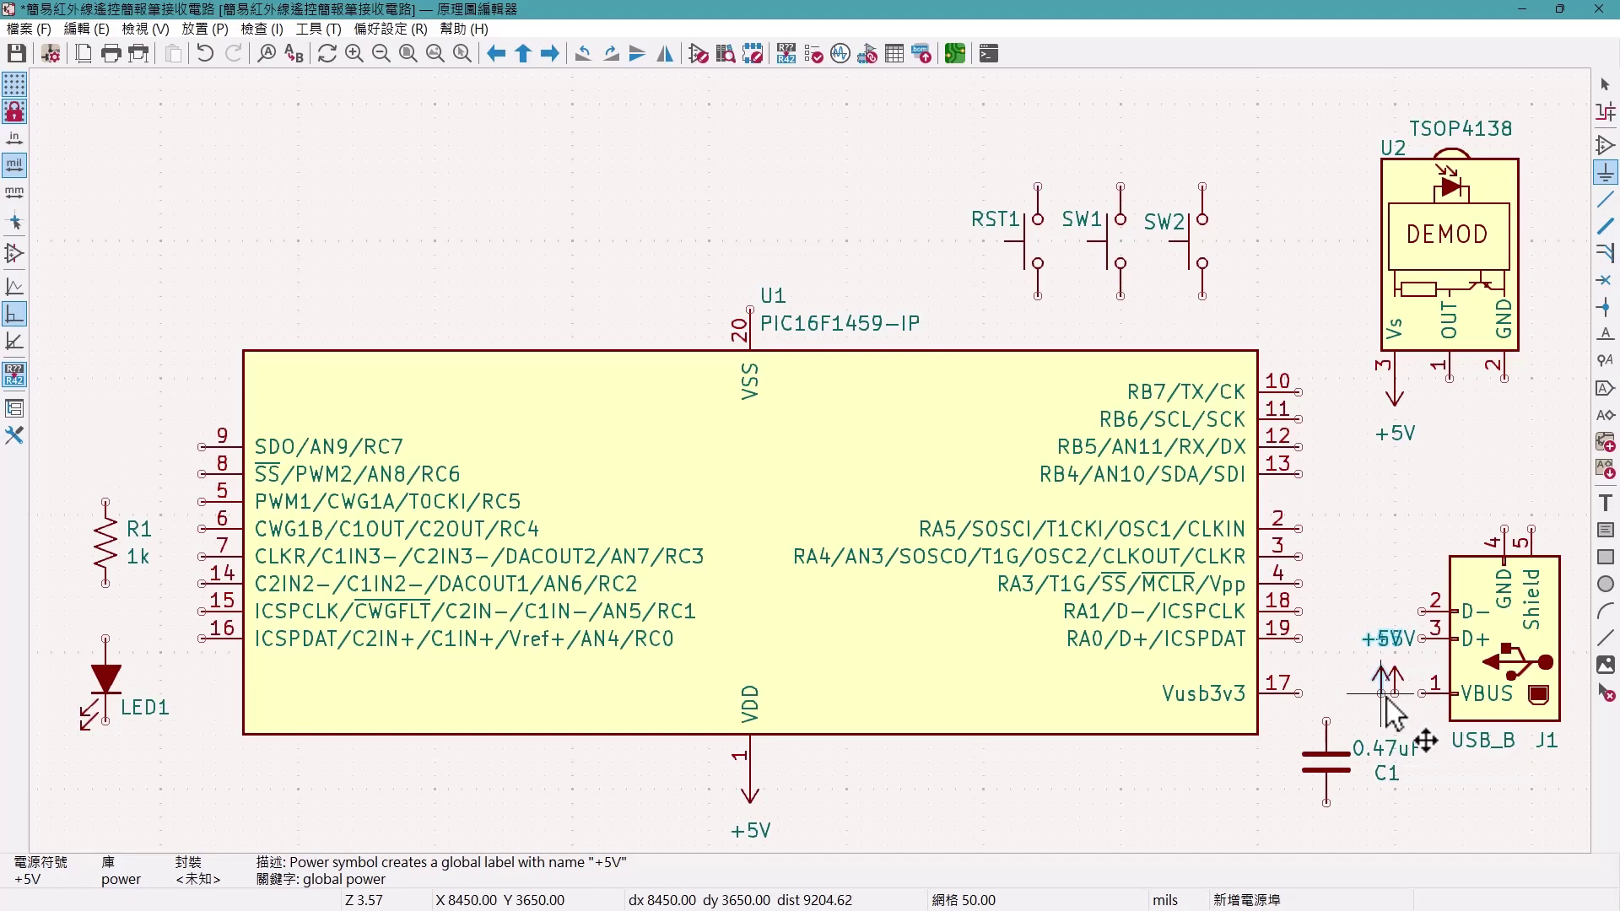
{"action": "key", "text": "Escape"}
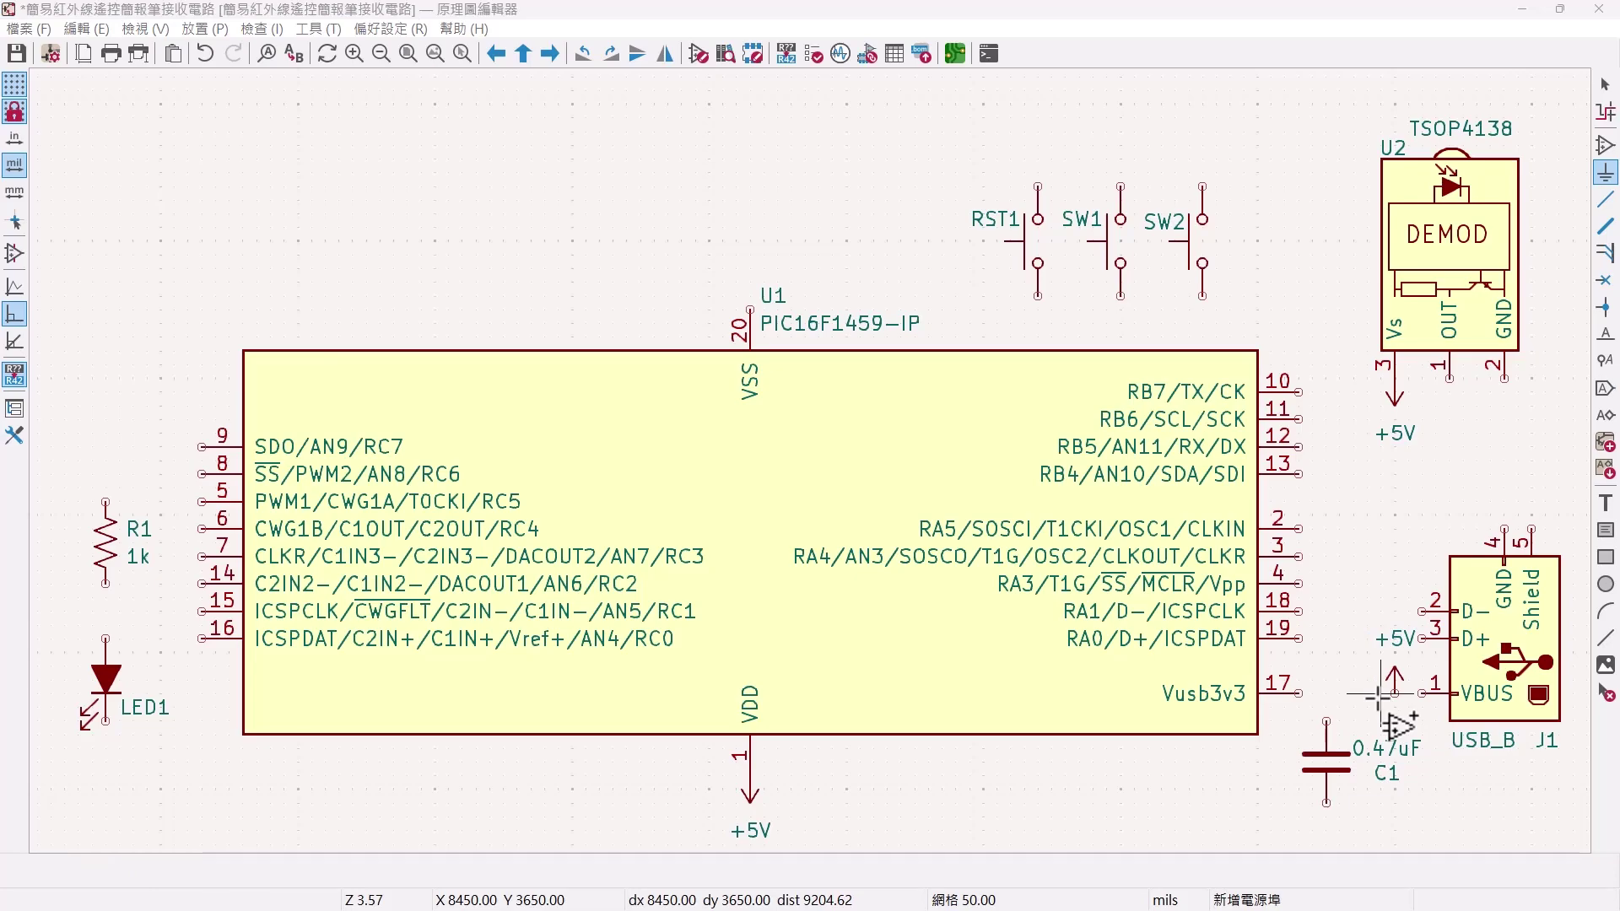
- Add a GNDREF power symbol and hide its value text in the symbol properties before placing it
{"action": "left_click", "coordinate": [1377, 694]}
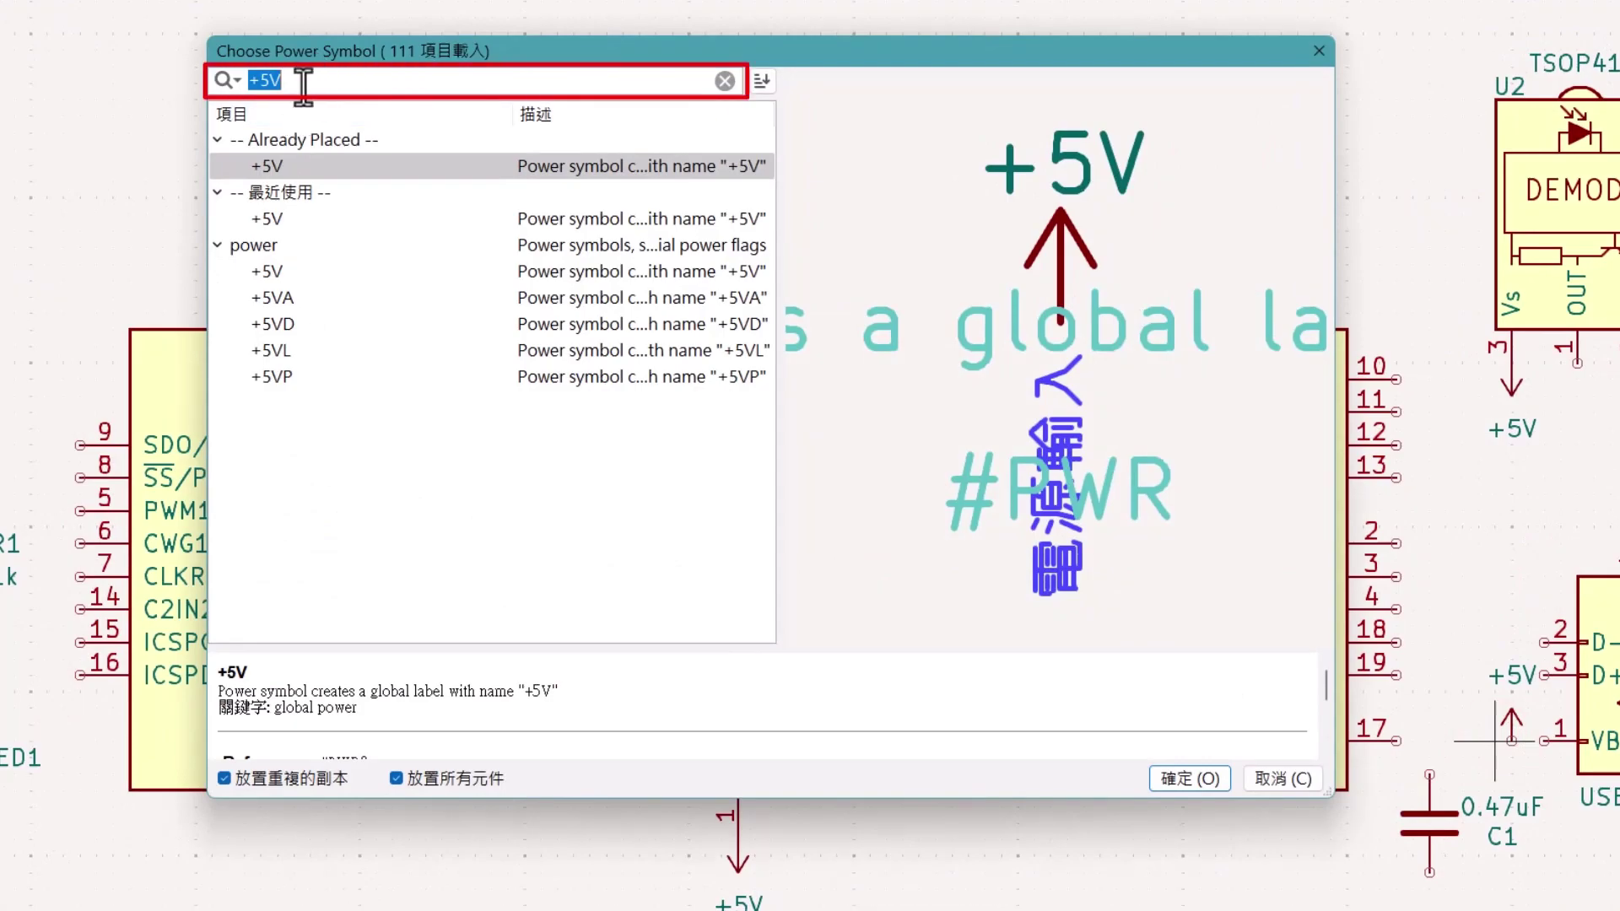
{"action": "type", "text": "GNDREF"}
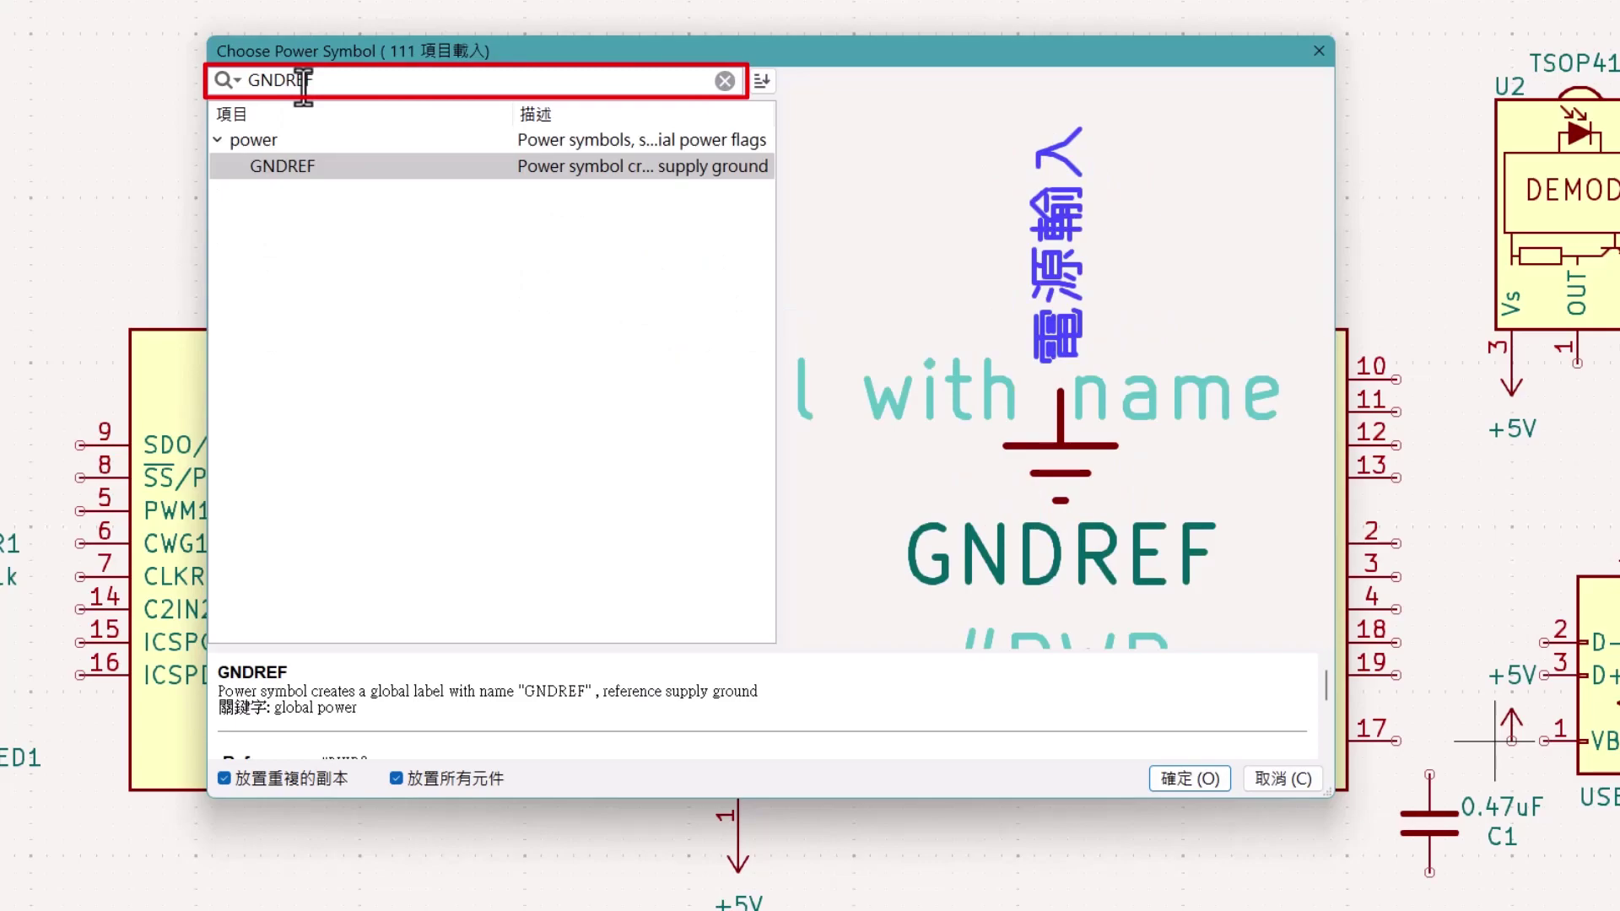
{"action": "double_click", "coordinate": [284, 164]}
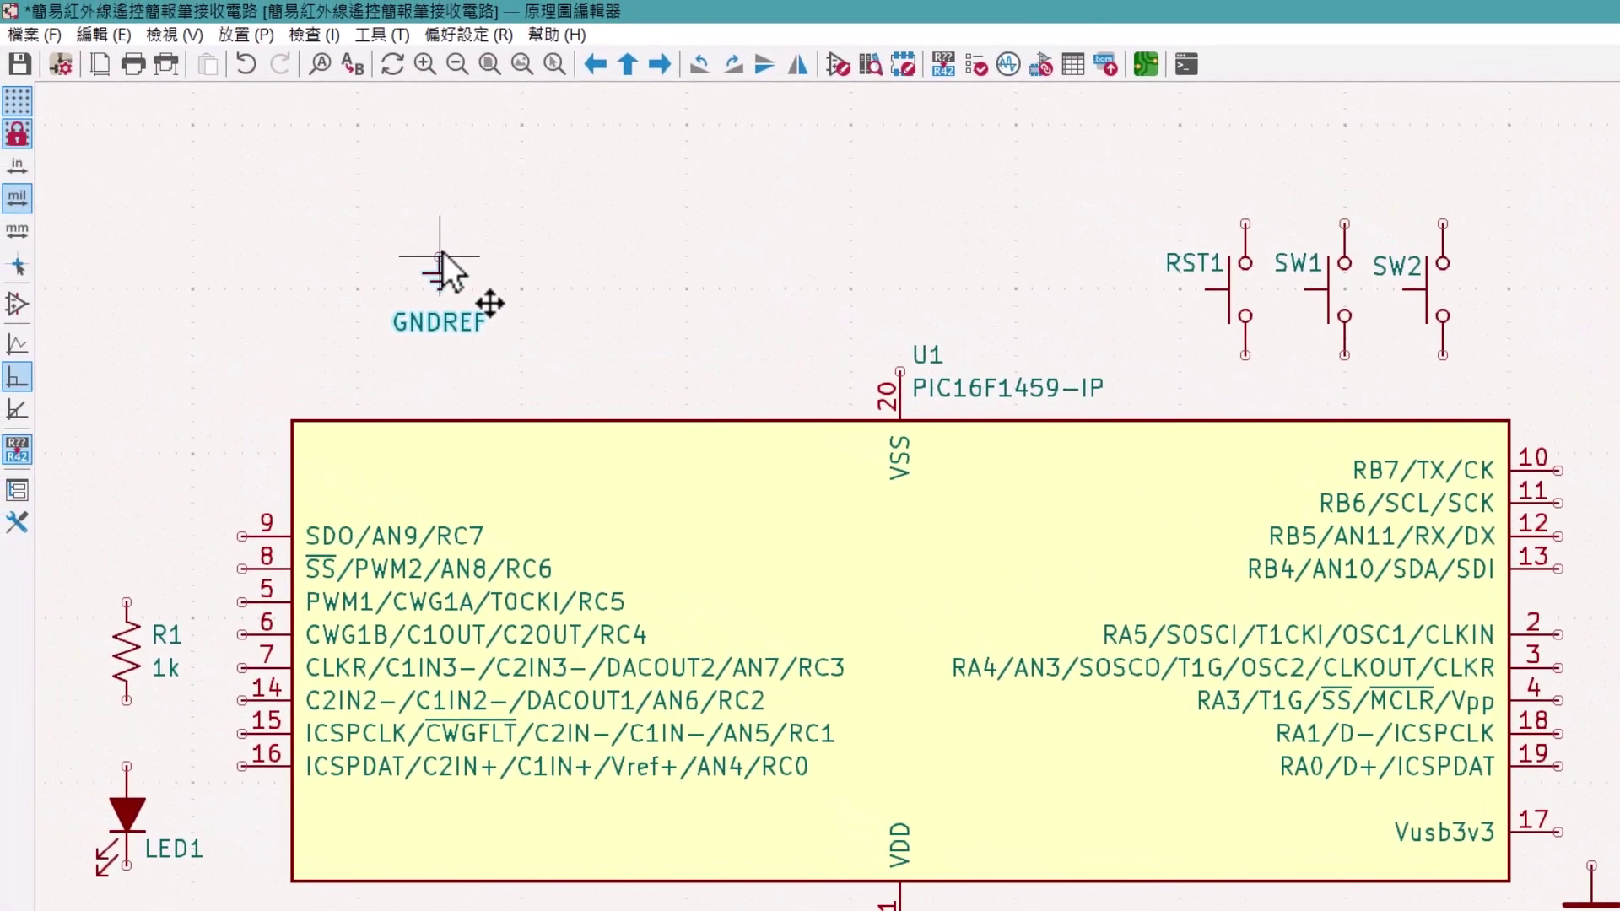
{"action": "double_click", "coordinate": [442, 252]}
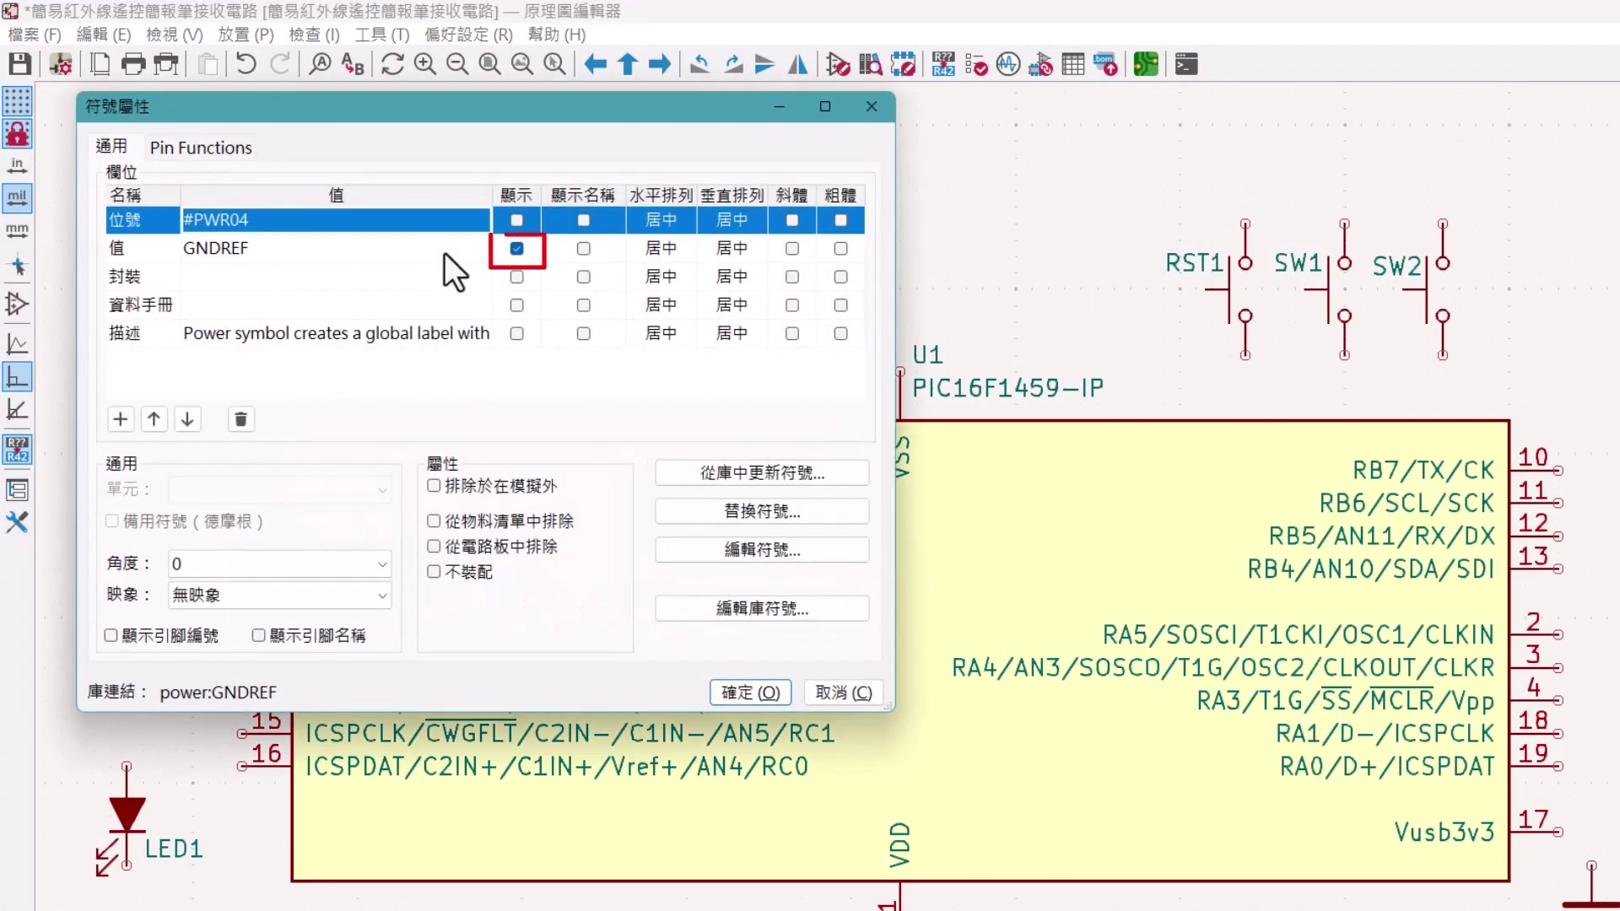
{"action": "left_click", "coordinate": [517, 248]}
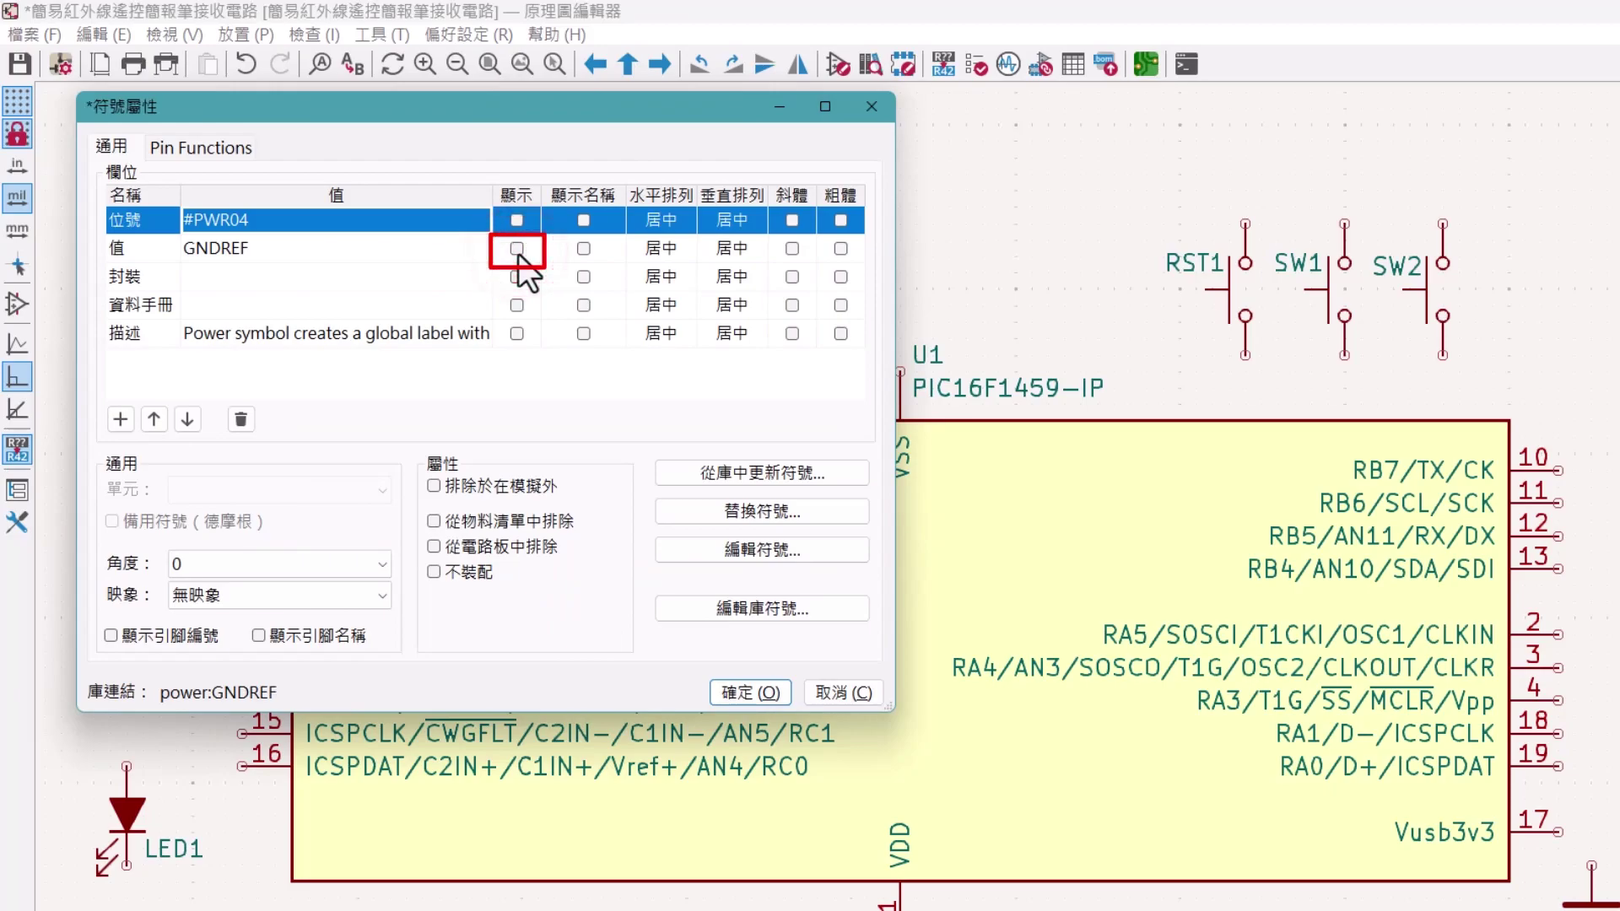
{"action": "left_click", "coordinate": [750, 692]}
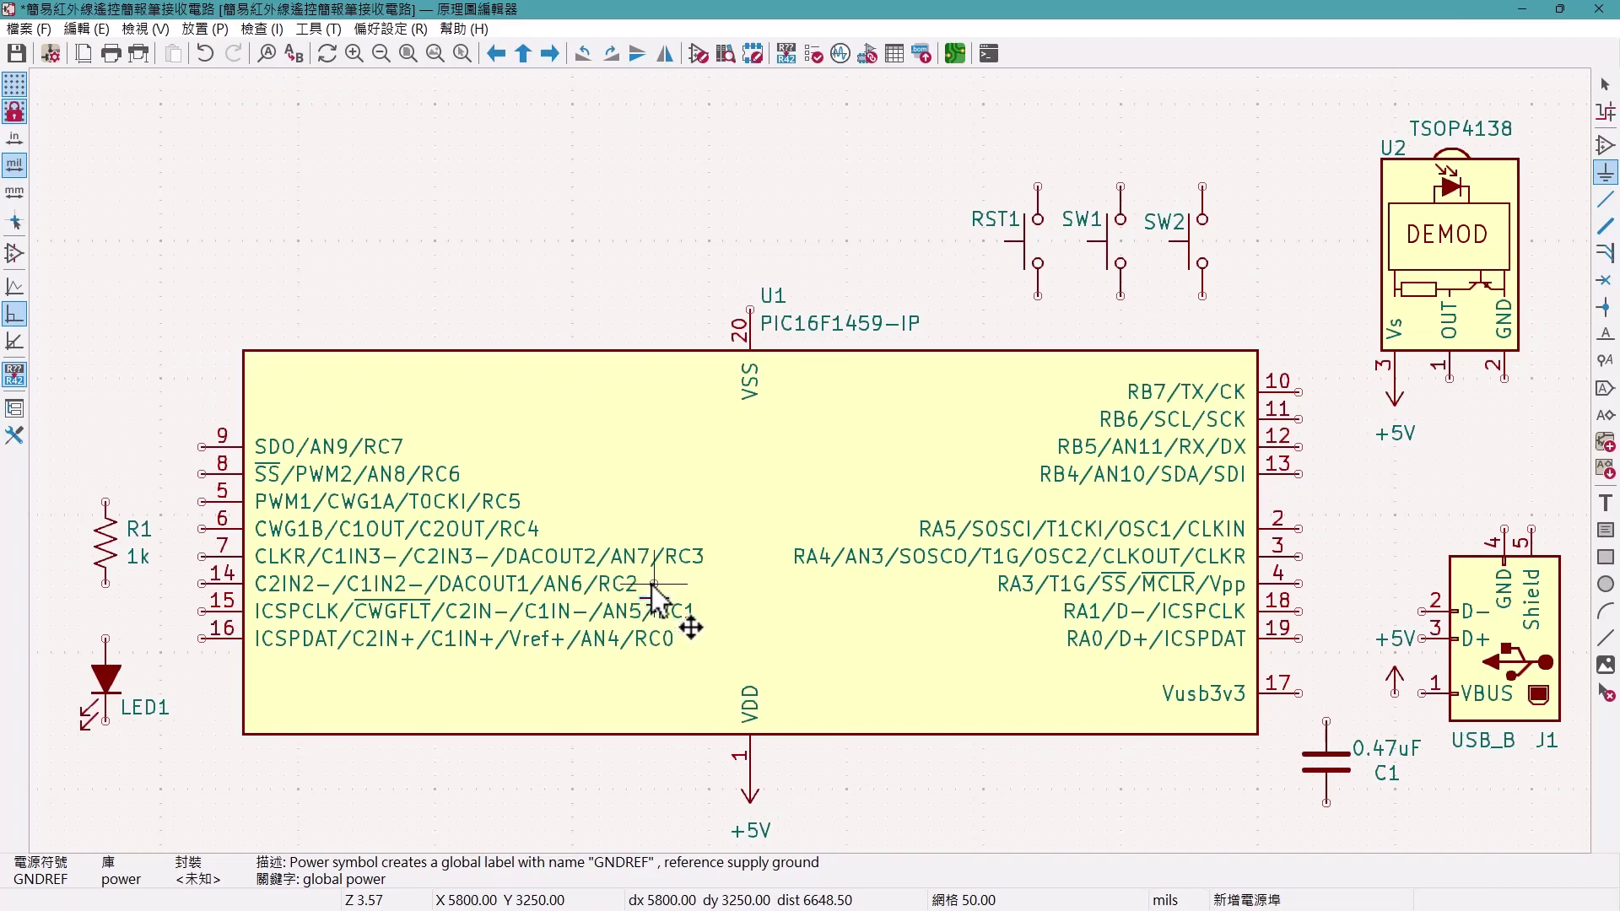
- Place GNDREF symbols below LED1, beside U1's VSS pin, on the lower pins of RST1, SW1, SW2 and C1, and above J1's Shield pin
{"action": "left_click", "coordinate": [105, 764]}
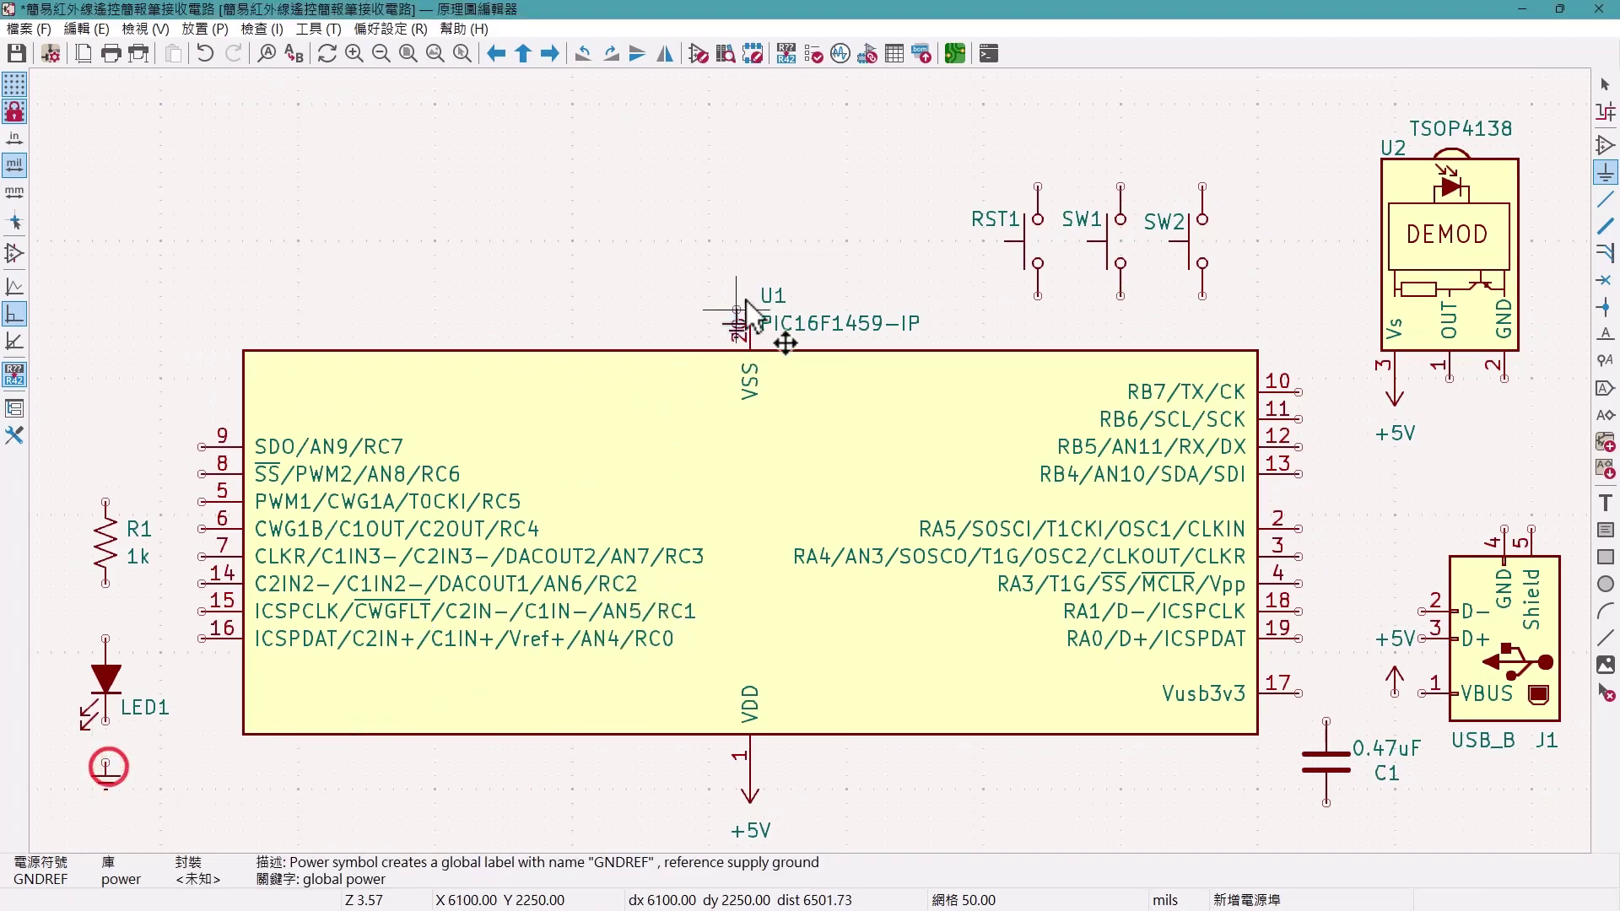
{"action": "left_click", "coordinate": [709, 295]}
{"action": "left_click", "coordinate": [1038, 295]}
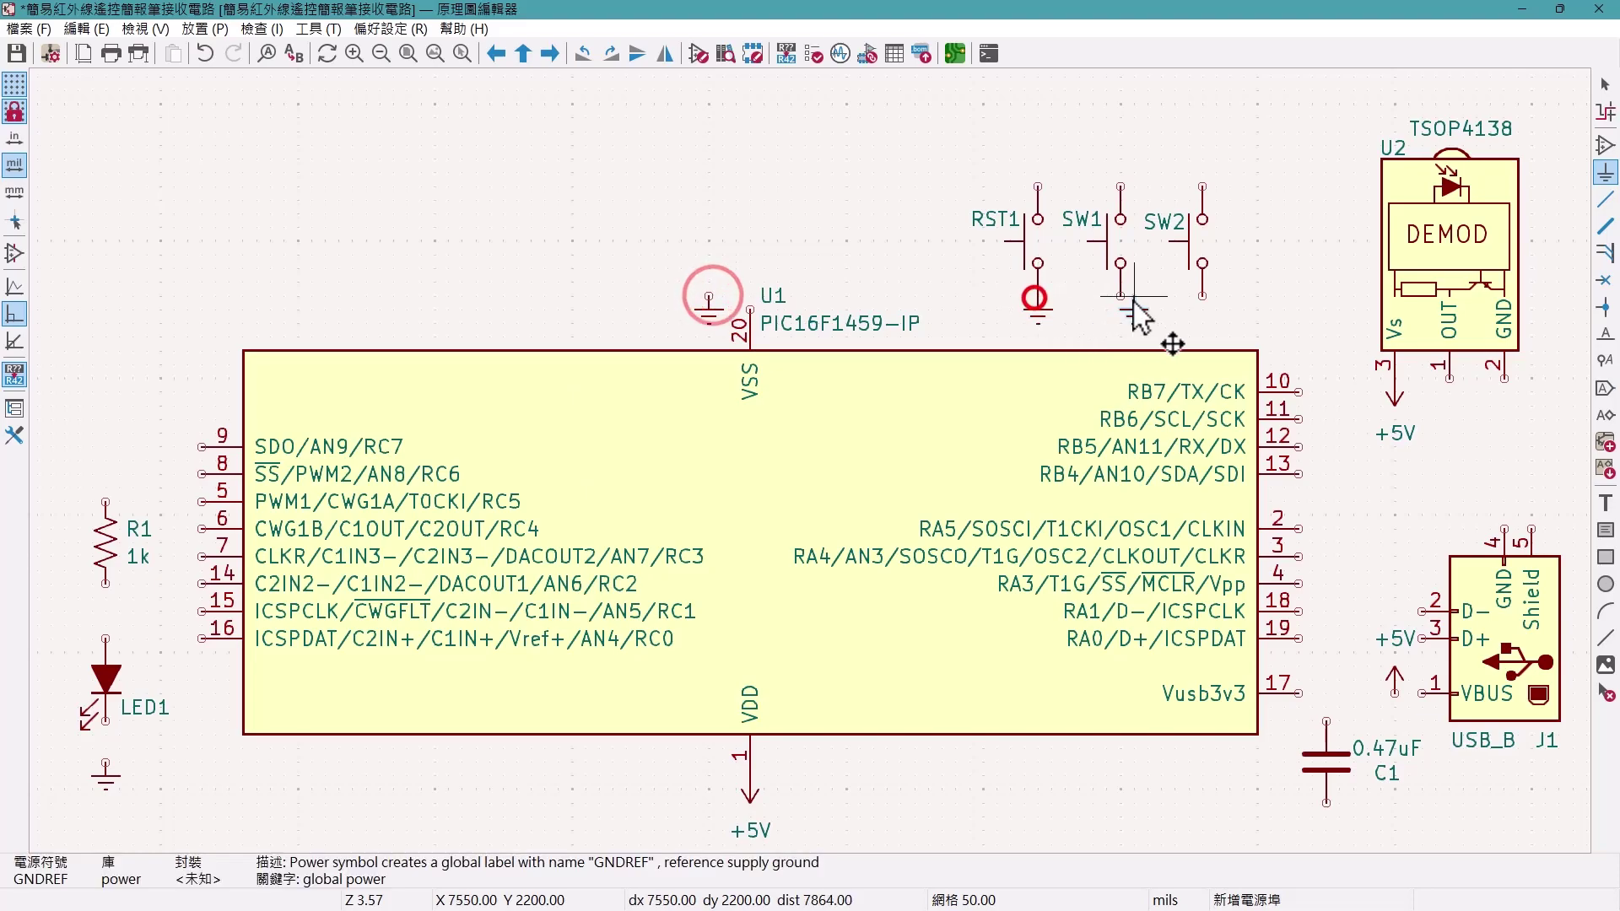
{"action": "left_click", "coordinate": [1121, 296]}
{"action": "left_click", "coordinate": [1202, 295]}
{"action": "left_click", "coordinate": [1531, 460]}
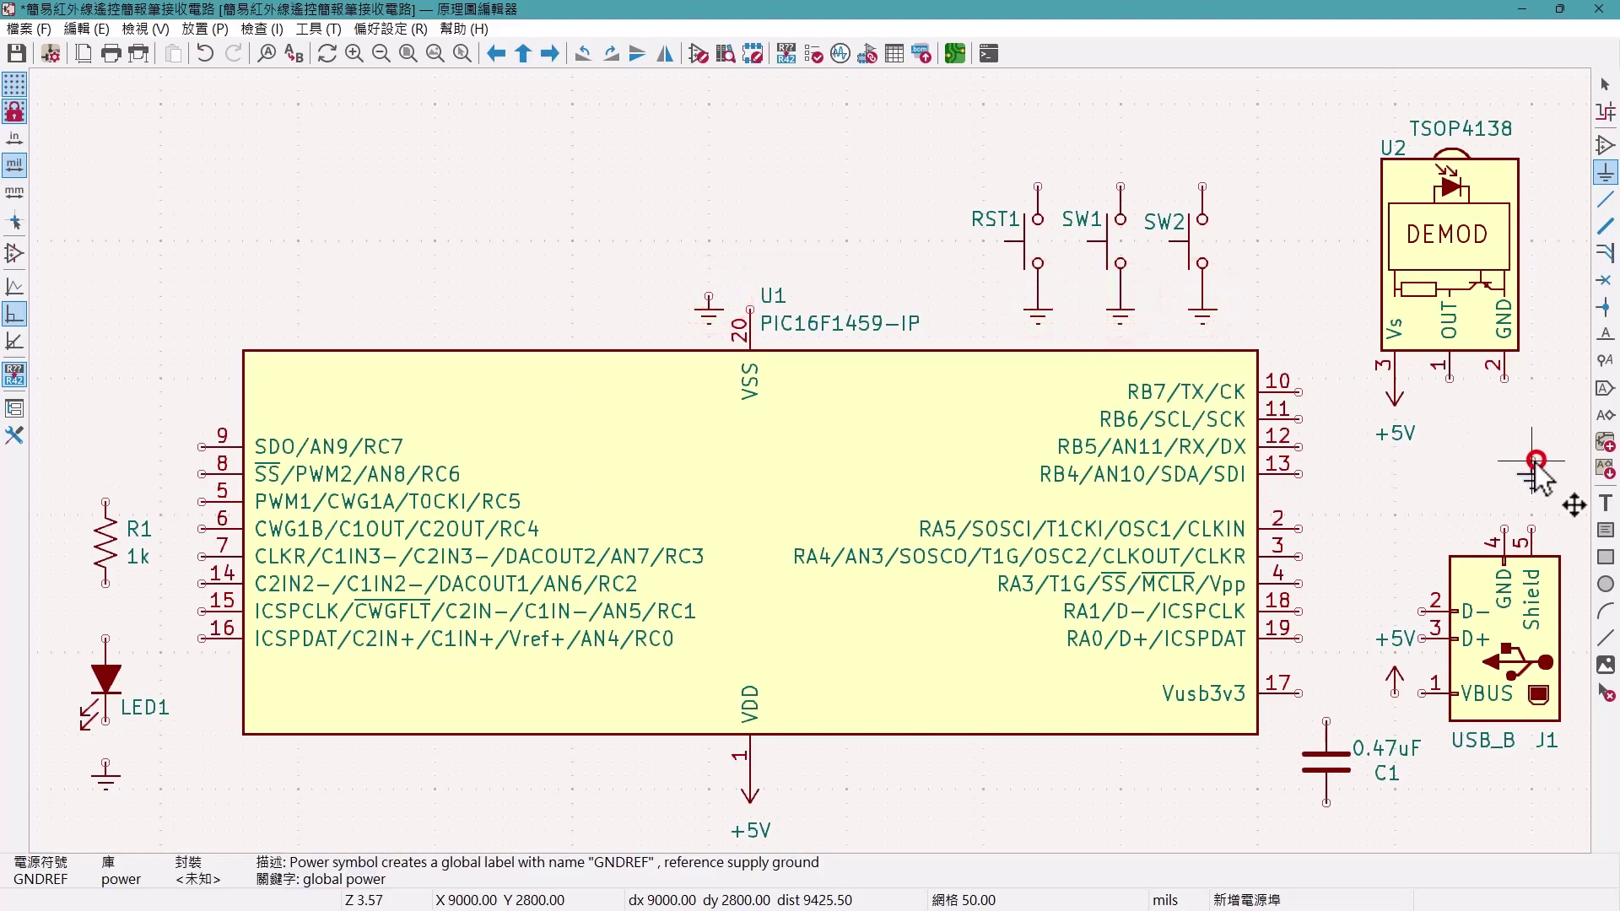
{"action": "left_click", "coordinate": [1327, 803]}
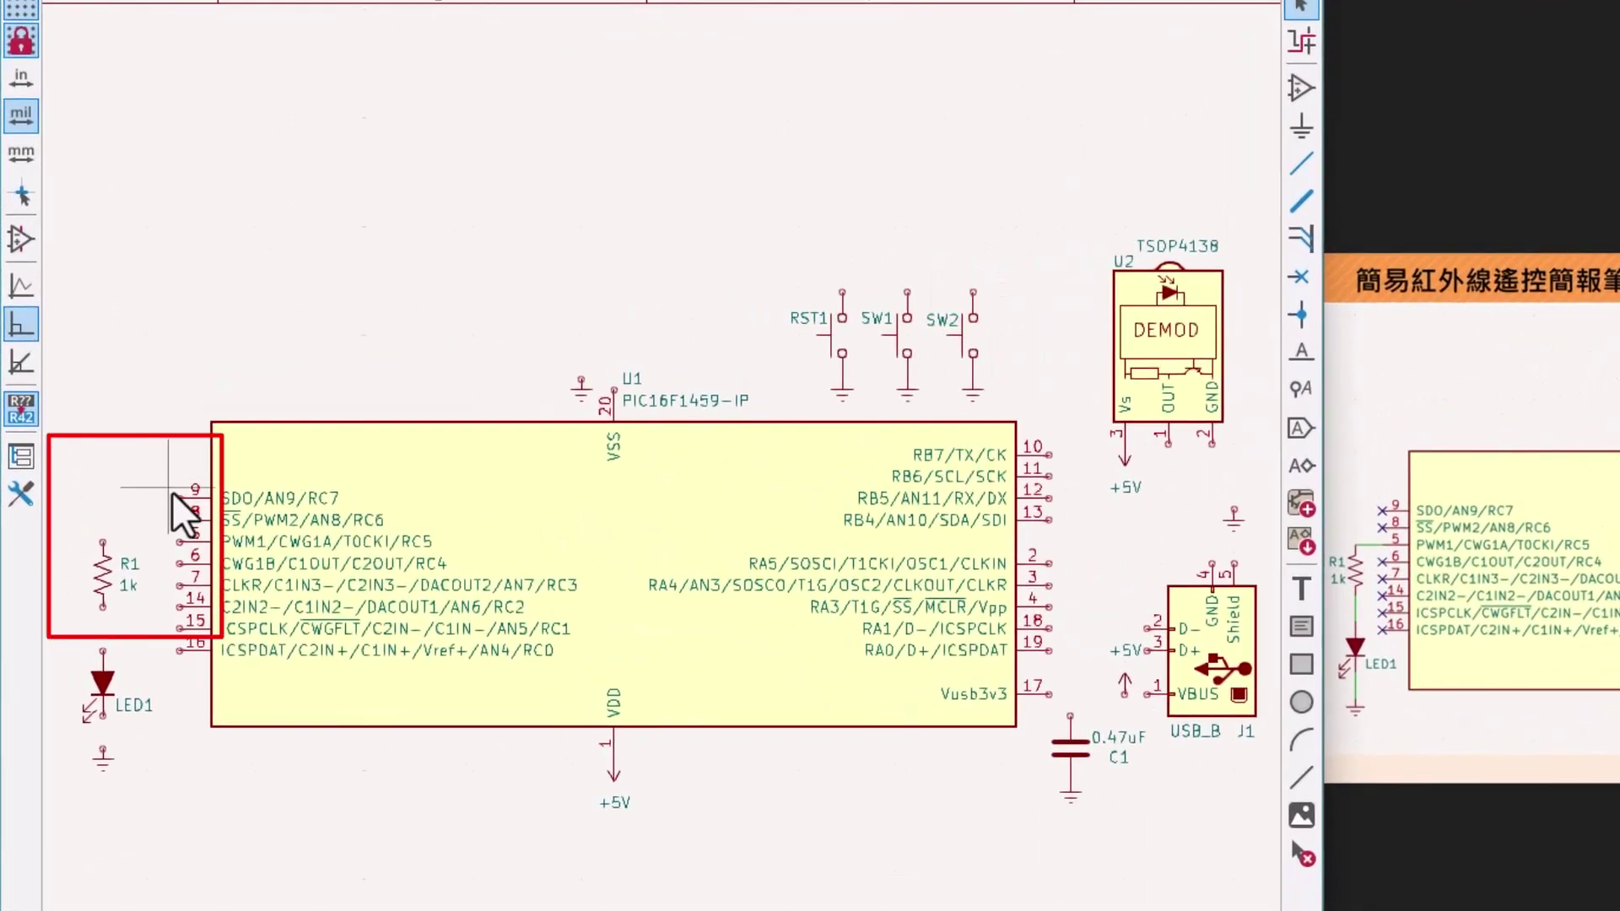
- Try a wire from U1's pin 9 to R1's upper pin, and delete it
{"action": "key", "text": "w"}
{"action": "left_click", "coordinate": [178, 501]}
{"action": "left_click", "coordinate": [179, 498]}
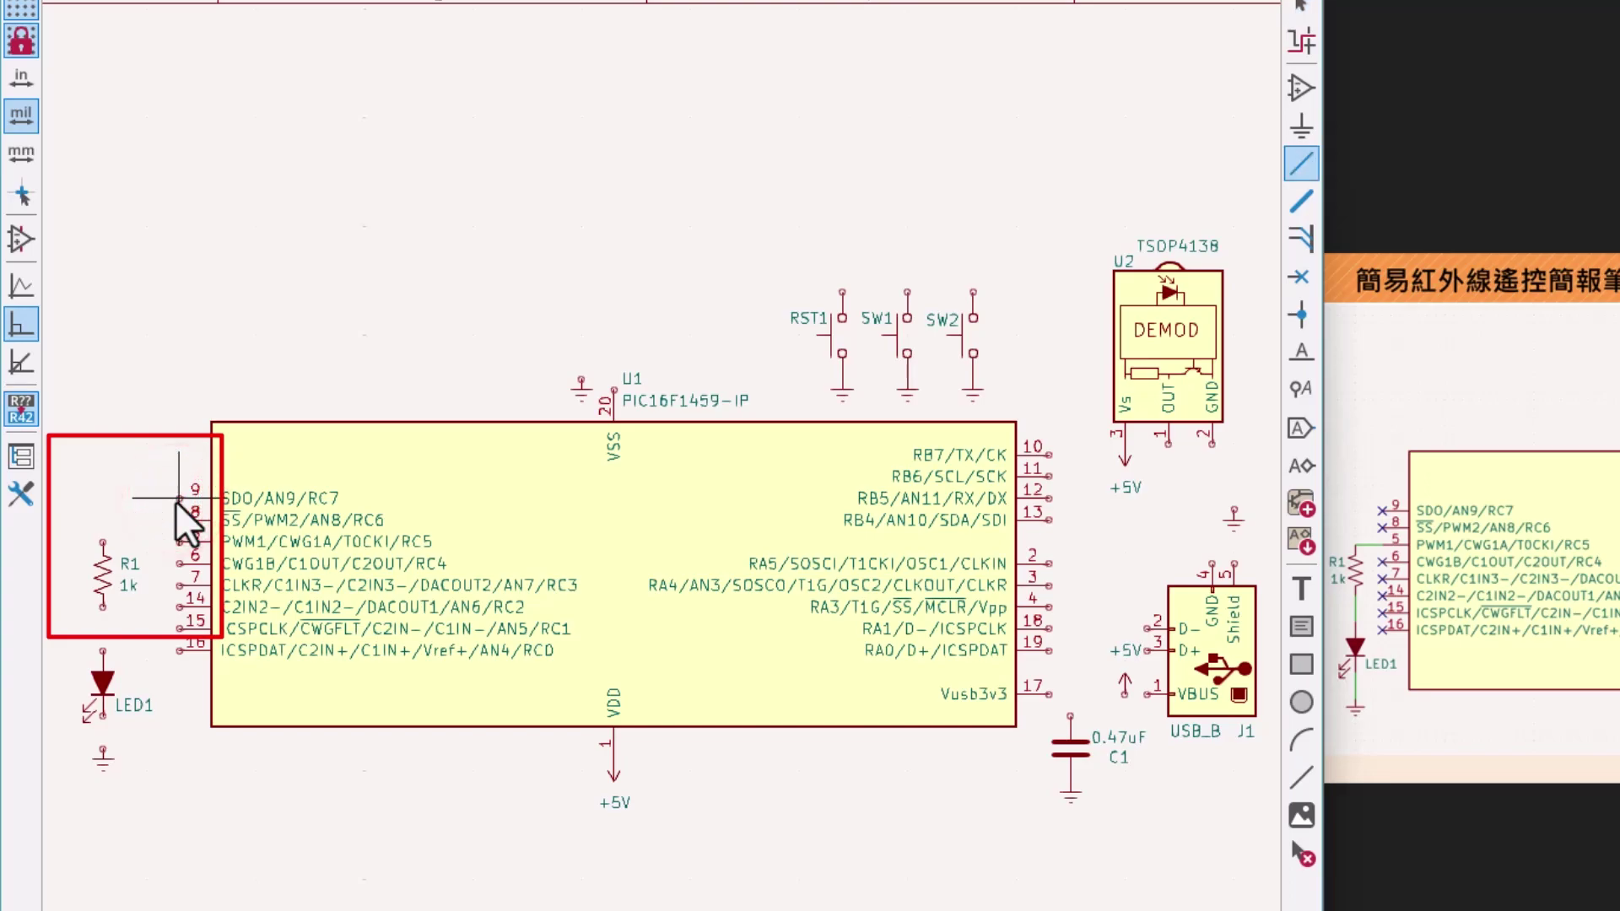
{"action": "left_click", "coordinate": [105, 538]}
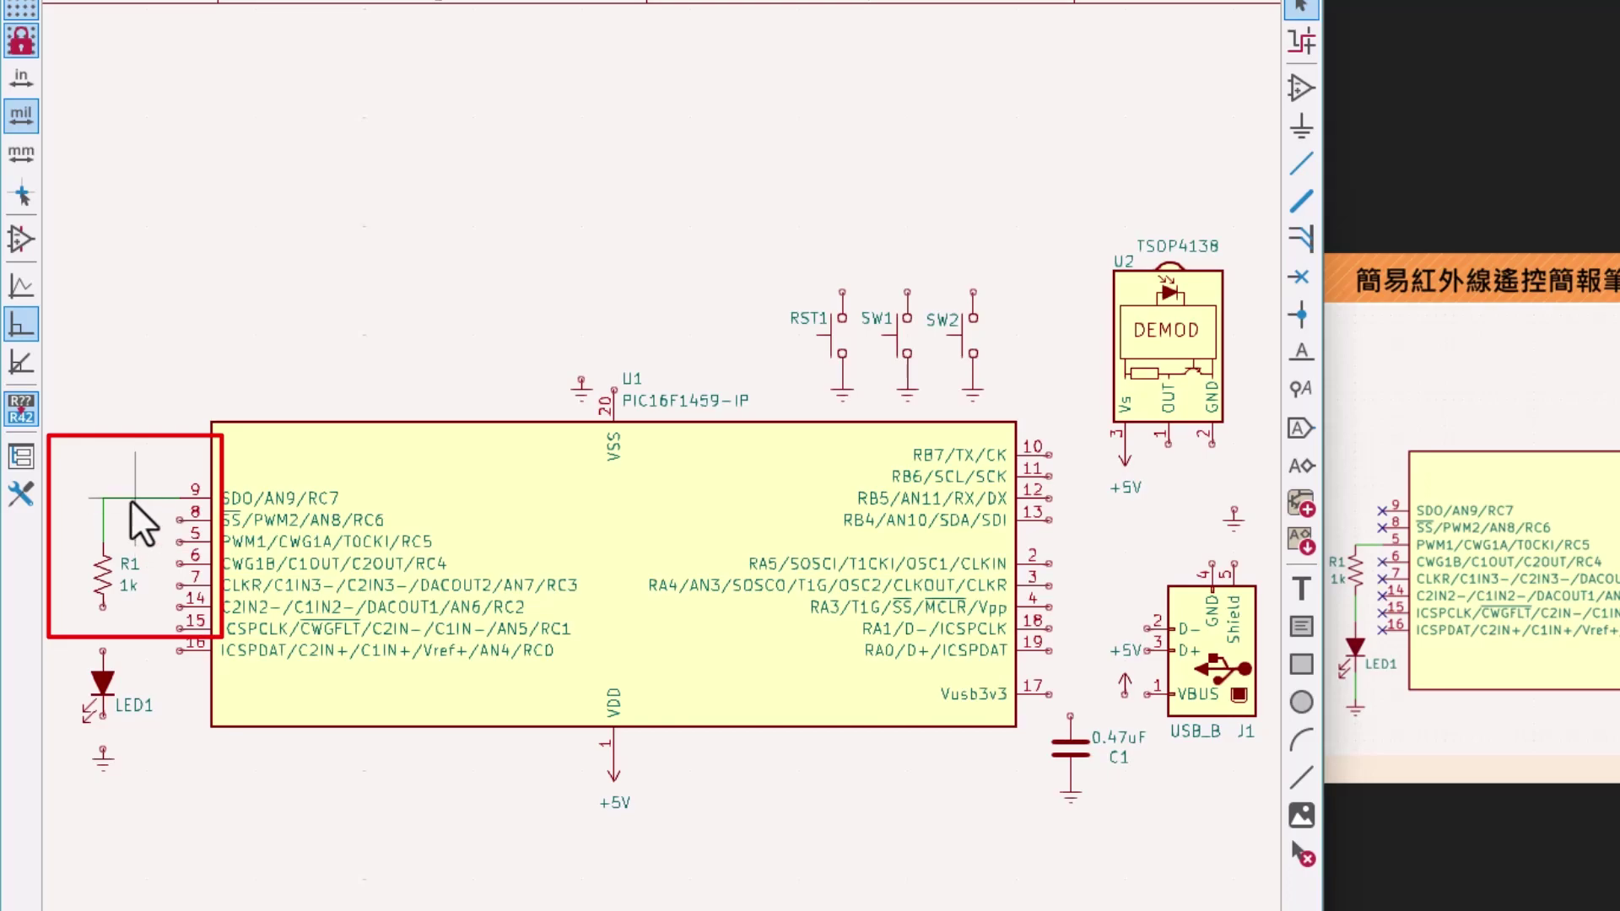
{"action": "left_click", "coordinate": [129, 499]}
{"action": "key", "text": "Delete"}
{"action": "key", "text": "Delete"}
- Try a short wire from U1's pin 9 ending in empty space, and a second wire from that pin that is cancelled midway
{"action": "key", "text": "w"}
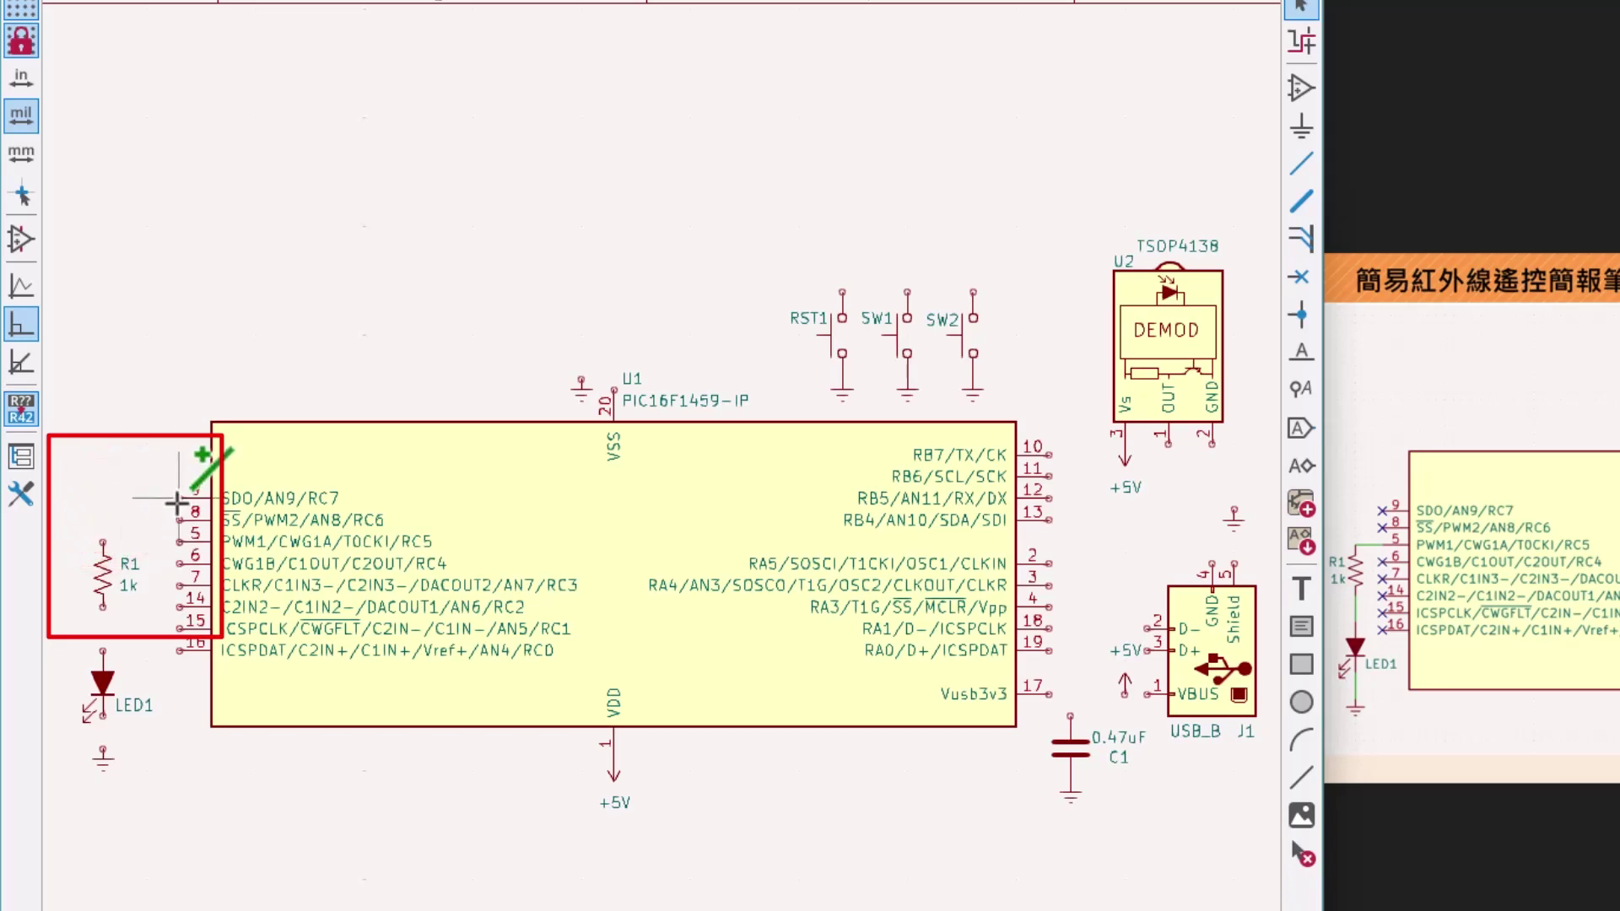
{"action": "left_click", "coordinate": [177, 500]}
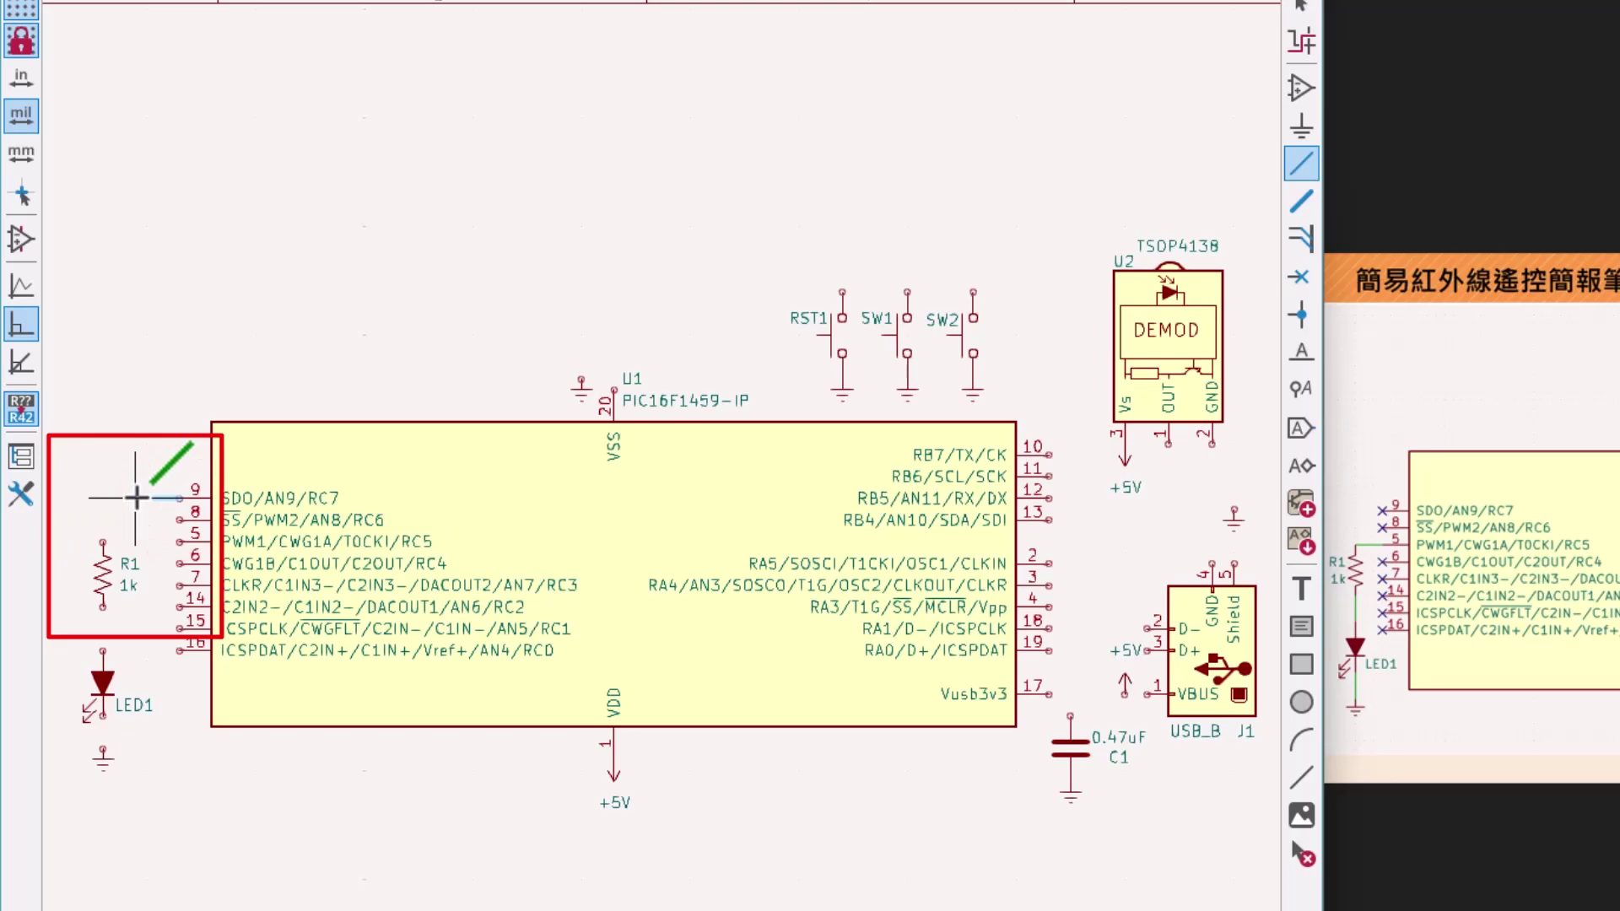
{"action": "double_click", "coordinate": [135, 498]}
{"action": "key", "text": "Escape"}
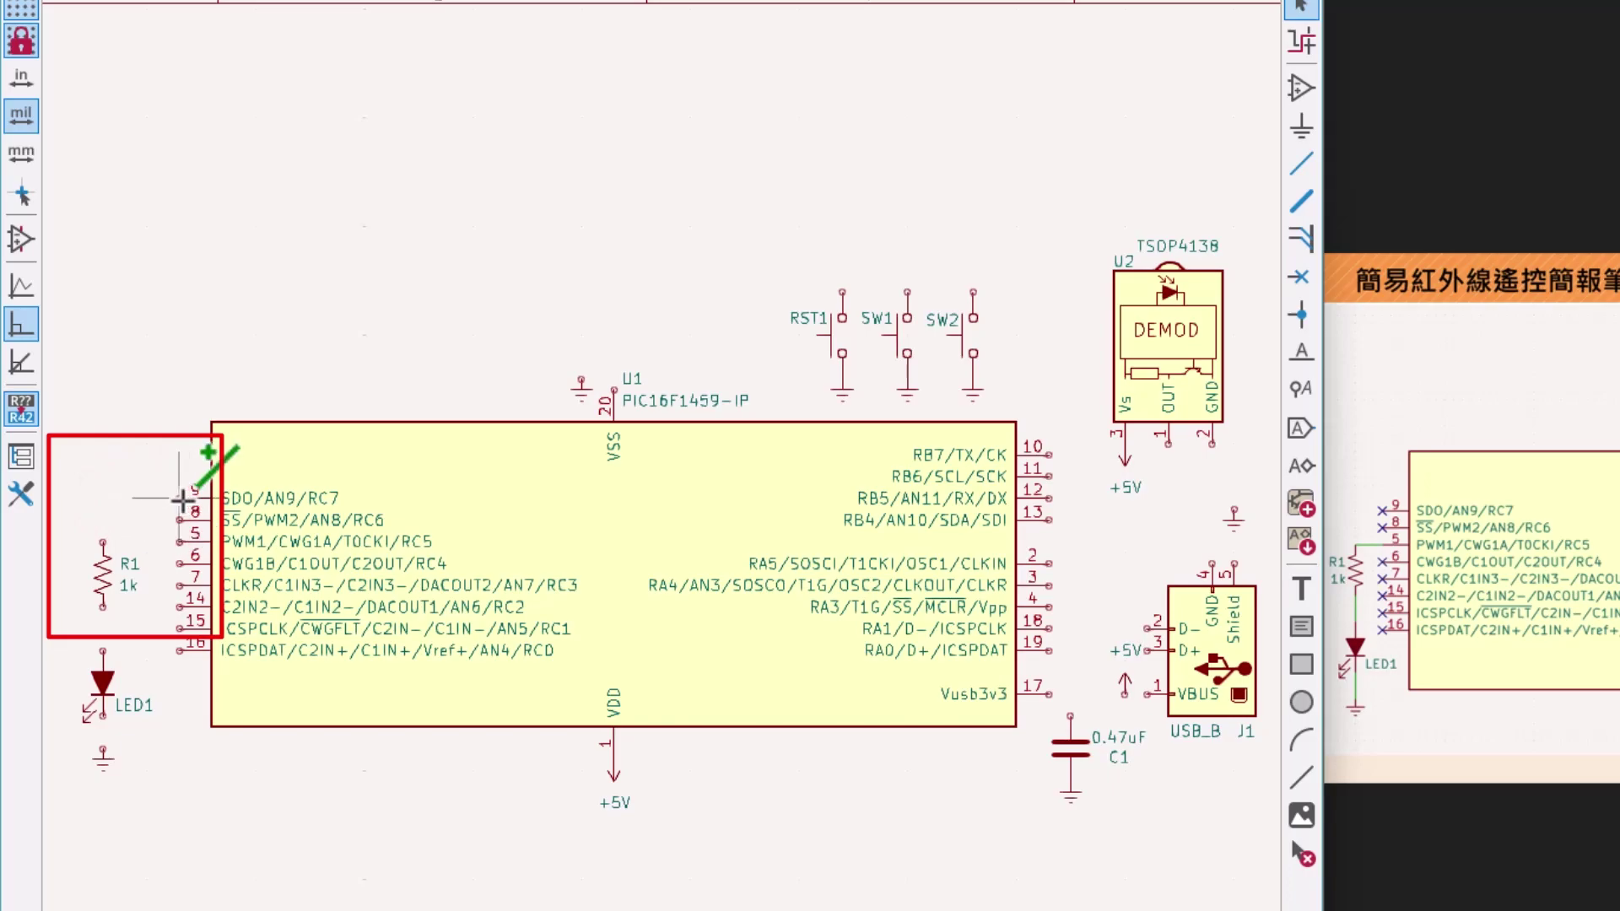
{"action": "key", "text": "w"}
{"action": "left_click", "coordinate": [180, 498]}
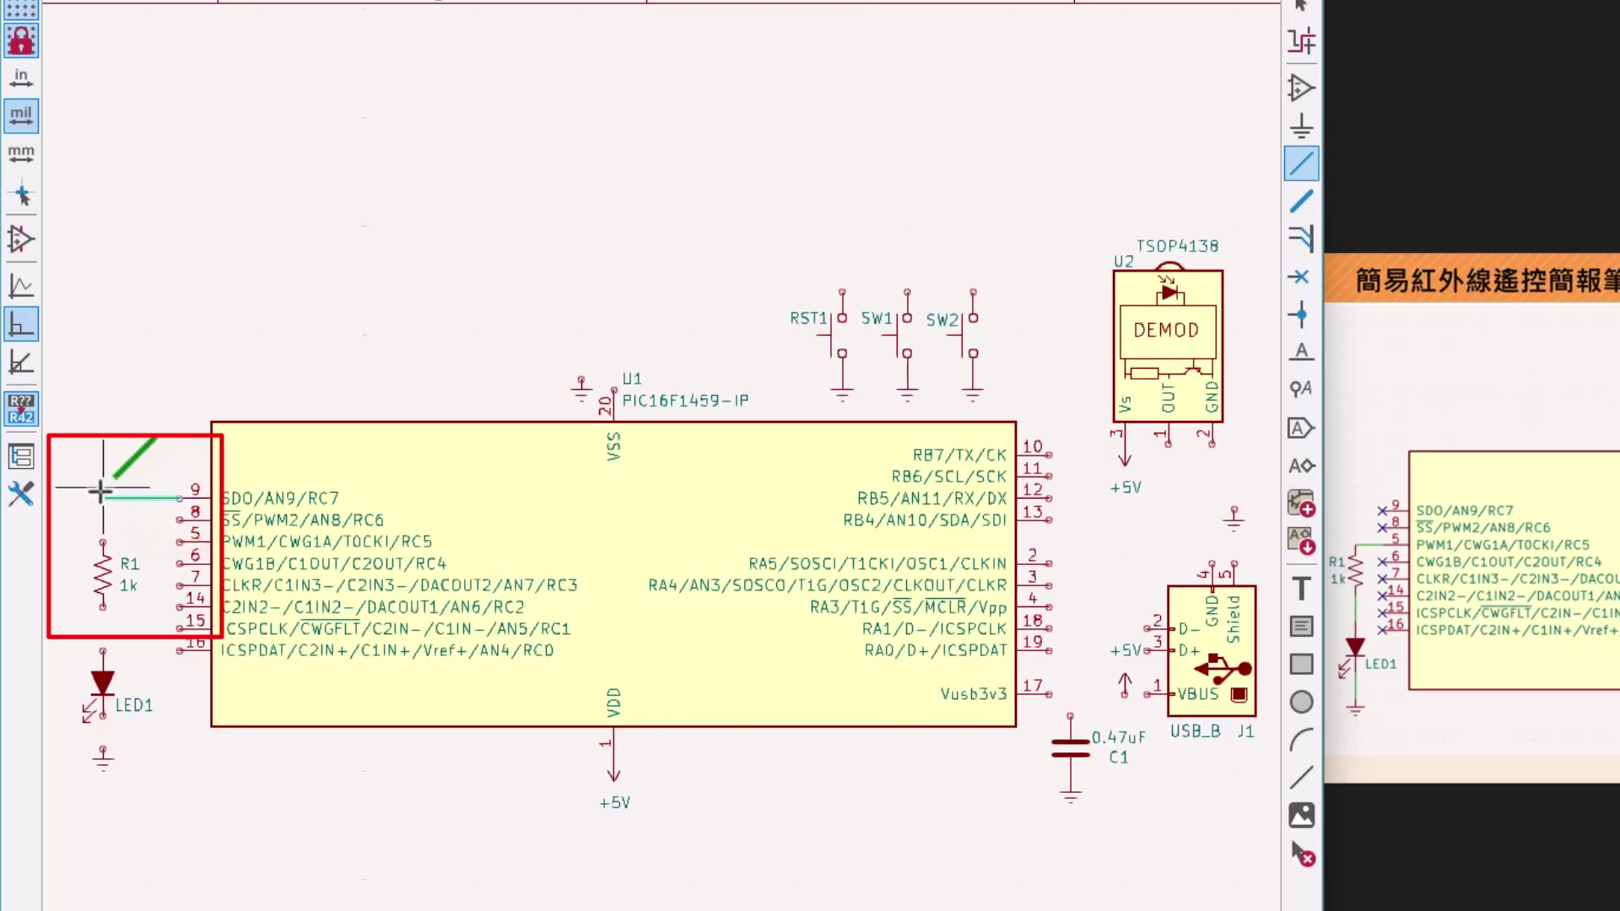
{"action": "key", "text": "Escape"}
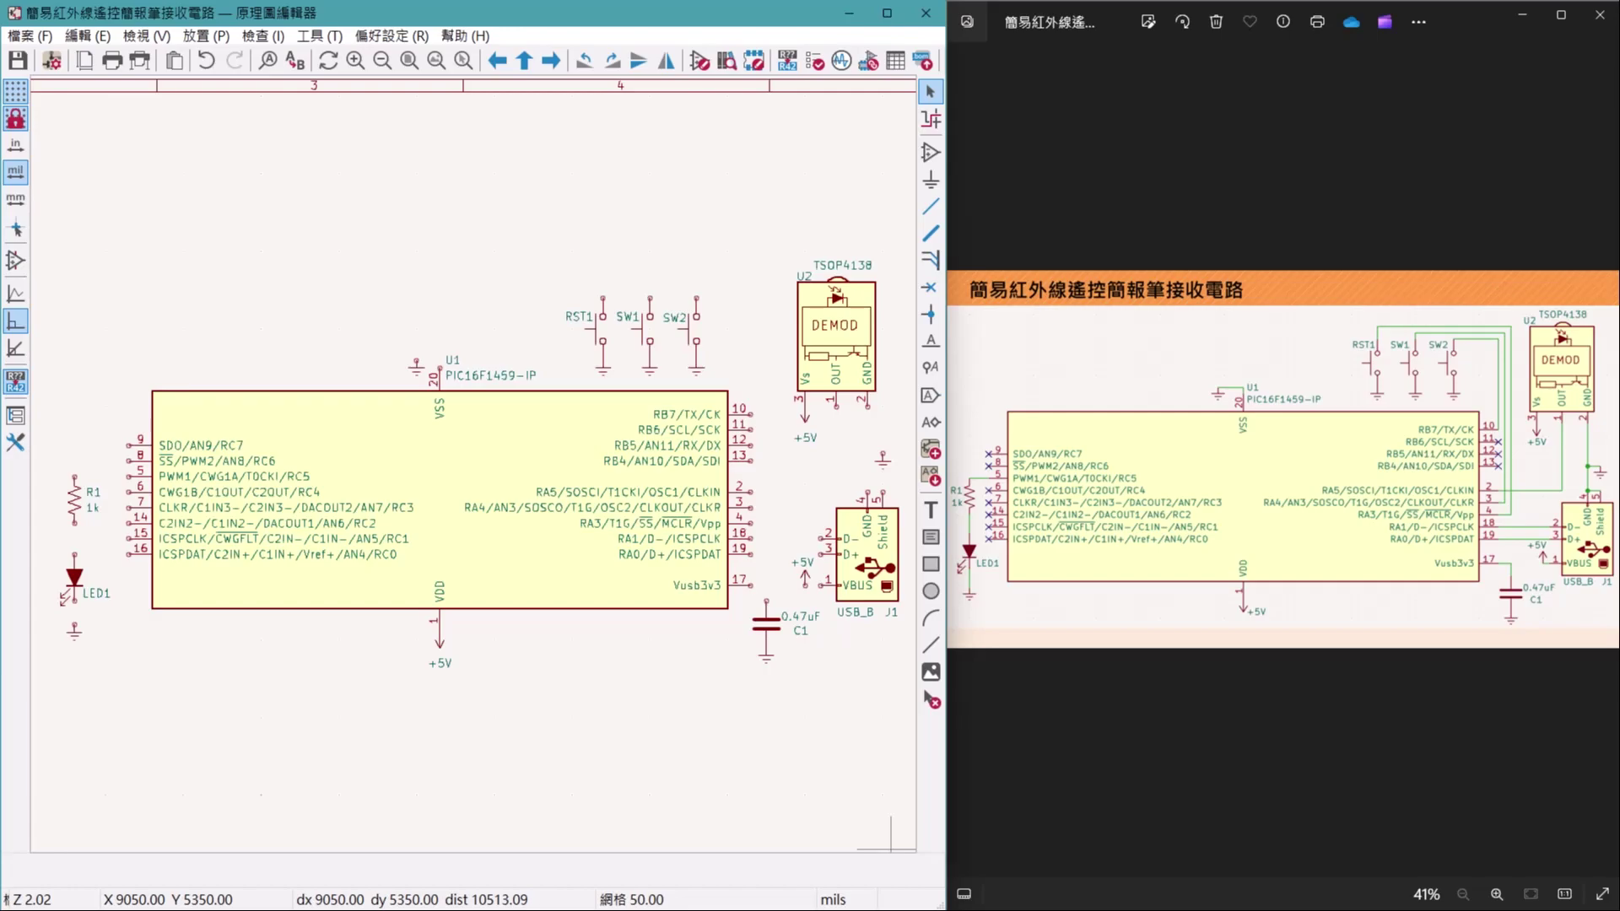
- Wire U1's pin 5 to R1, R1 to LED1, and LED1 to the ground symbol below it
{"action": "left_click", "coordinate": [97, 427]}
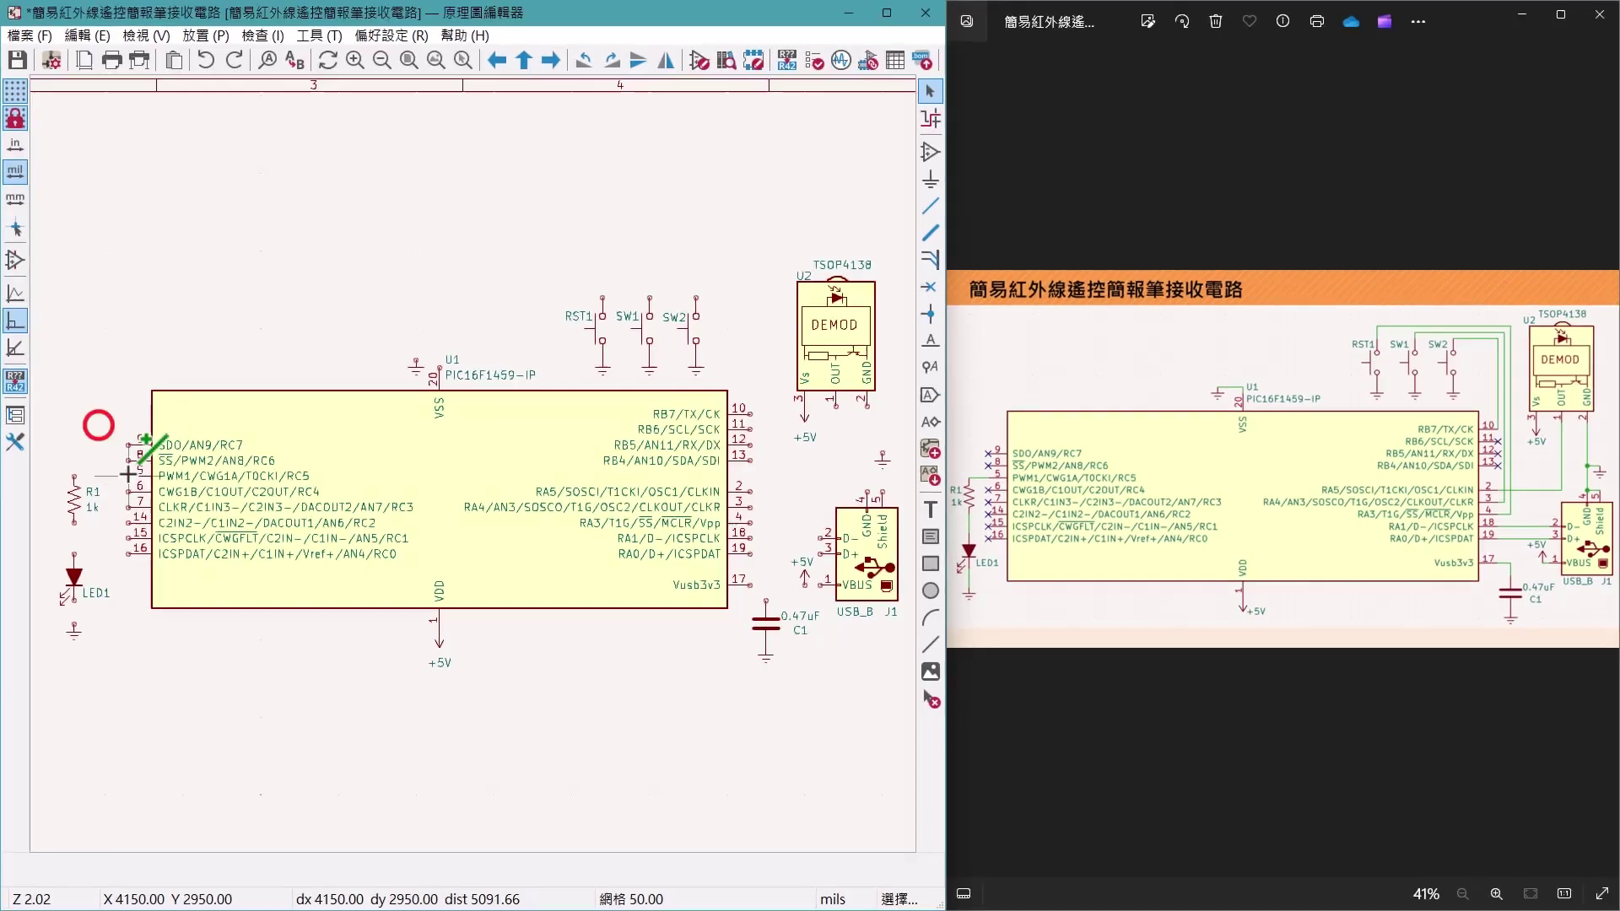
{"action": "left_click", "coordinate": [128, 477]}
{"action": "left_click", "coordinate": [75, 477]}
{"action": "left_click", "coordinate": [75, 524]}
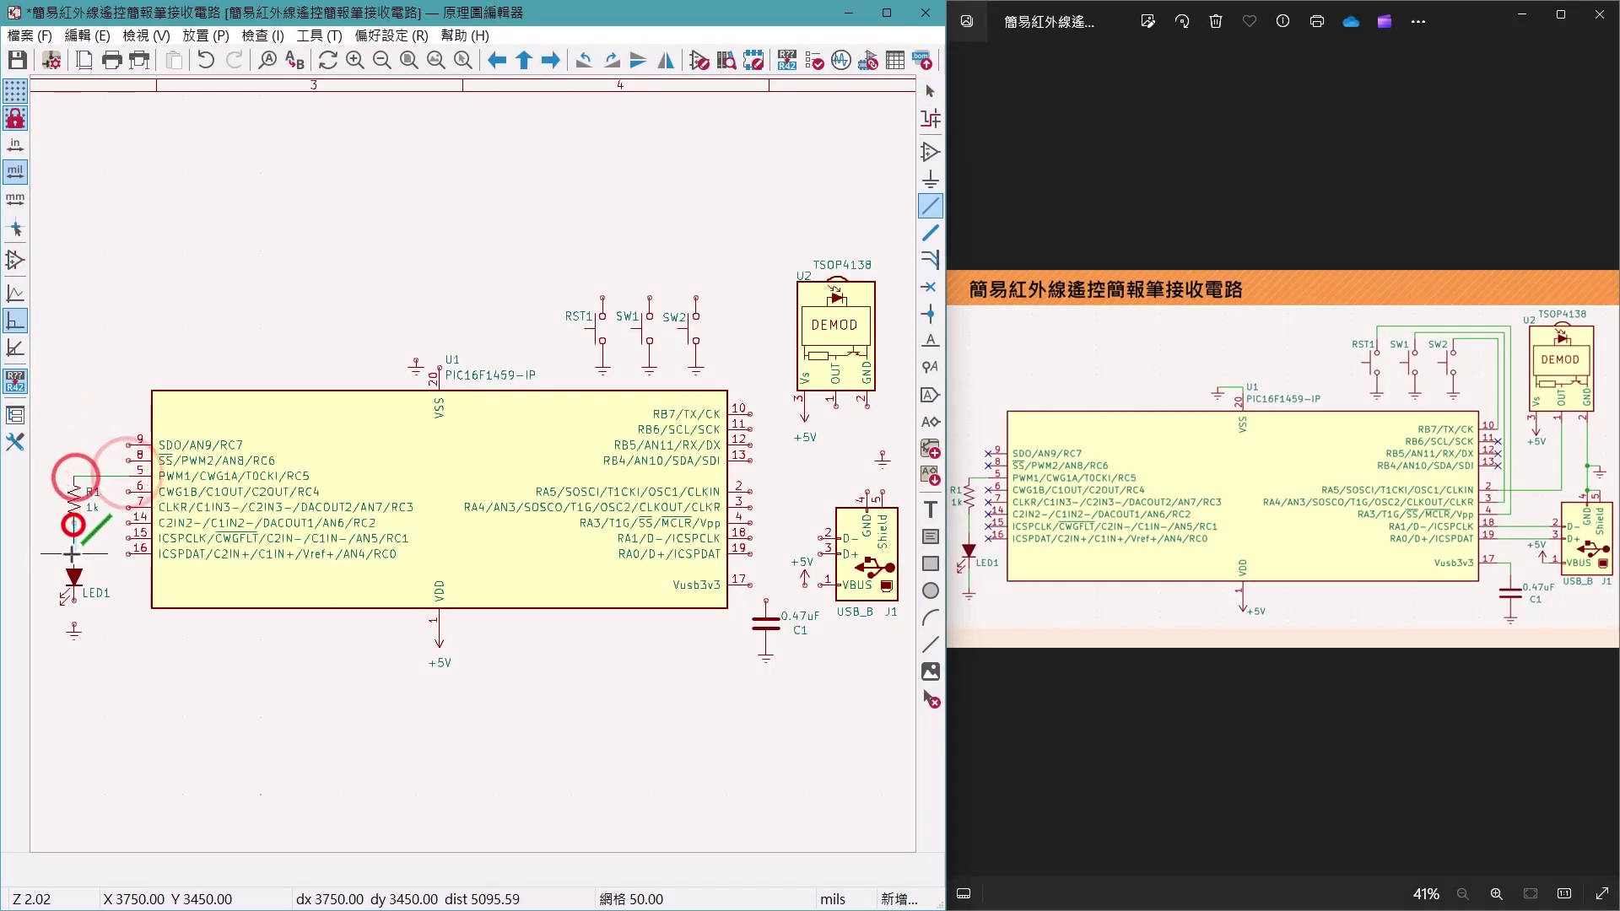
{"action": "left_click", "coordinate": [74, 555]}
- Wire the ground symbol beside U1 to its VSS pin 20
{"action": "key", "text": "w"}
{"action": "left_click", "coordinate": [416, 361]}
{"action": "left_click", "coordinate": [437, 368]}
- Wire the upper pins of SW2, SW1 and RST1 to U1's pins 10, 3 and 4 respectively, routing them as nested, non-overlapping lines
{"action": "left_click", "coordinate": [694, 297]}
{"action": "left_click", "coordinate": [749, 414]}
{"action": "left_click", "coordinate": [651, 292]}
{"action": "left_click", "coordinate": [757, 289]}
{"action": "left_click", "coordinate": [750, 507]}
{"action": "key", "text": "Escape"}
{"action": "key", "text": "w"}
{"action": "left_click", "coordinate": [603, 284]}
{"action": "left_click", "coordinate": [765, 285]}
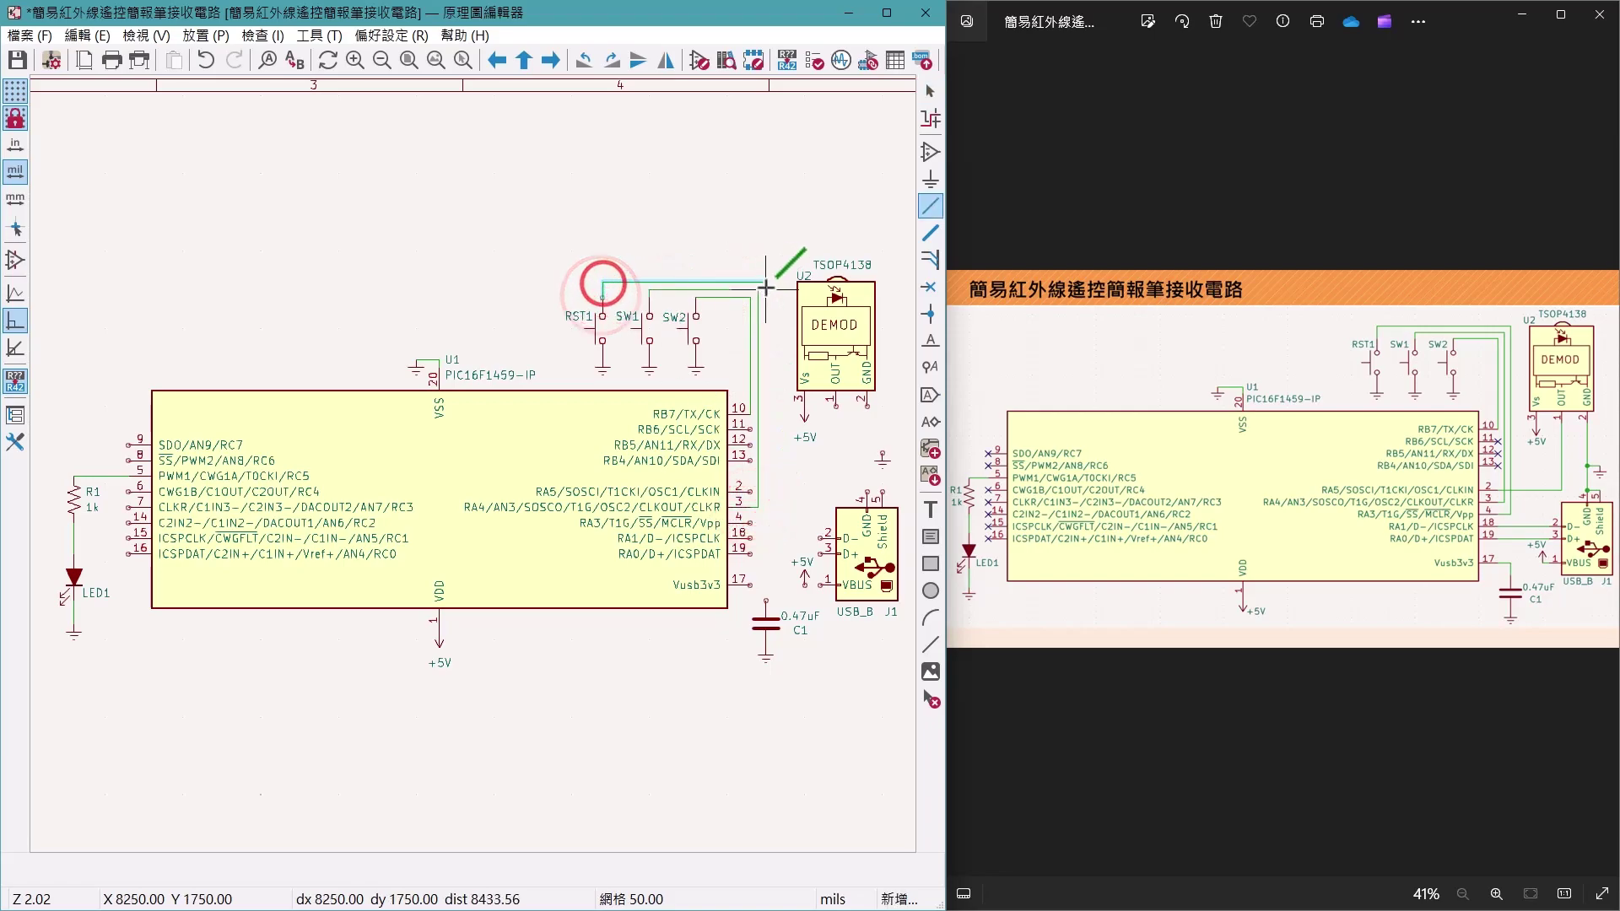
{"action": "left_click", "coordinate": [749, 523]}
{"action": "key", "text": "Escape"}
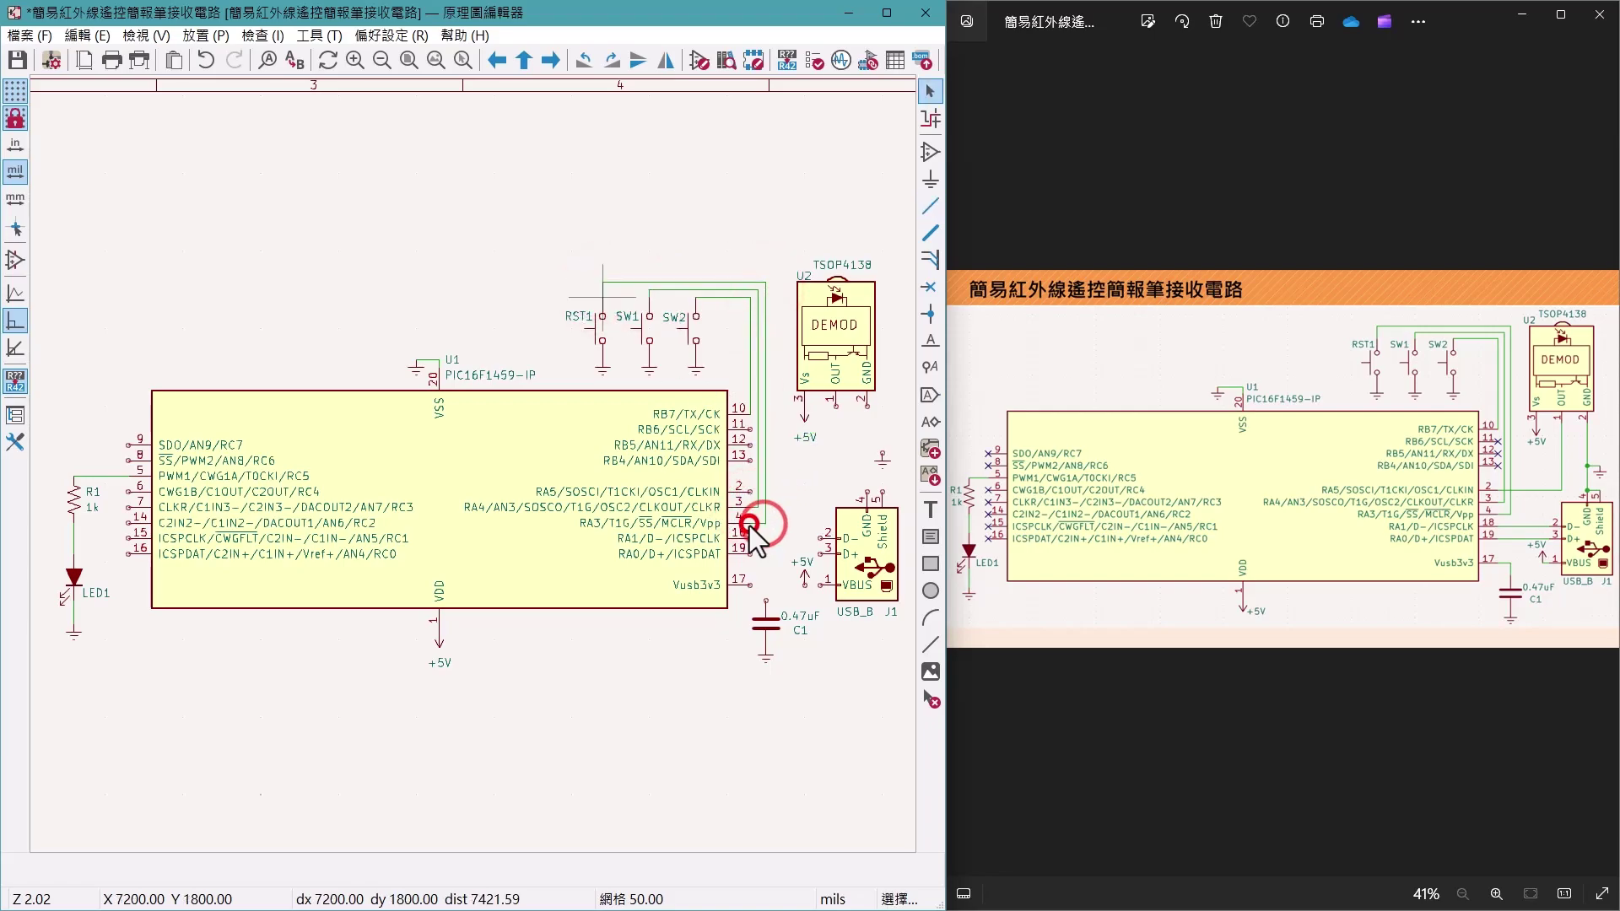
- Wire the TSOP4138's OUT pin to U1's pin 2, and its GND pin together with J1's GND and Shield pins to the ground symbol
{"action": "left_click", "coordinate": [837, 408]}
{"action": "left_click", "coordinate": [749, 492]}
{"action": "left_click", "coordinate": [868, 405]}
{"action": "left_click", "coordinate": [882, 457]}
{"action": "left_click", "coordinate": [867, 492]}
- Wire U1's Vusb3v3 pin 17 to C1's upper pin, and U1's pin 18 to J1's D- pin
{"action": "left_click", "coordinate": [751, 584]}
{"action": "left_click", "coordinate": [765, 598]}
{"action": "left_click", "coordinate": [751, 537]}
{"action": "left_click", "coordinate": [820, 537]}
- Wire the +5V symbol to J1's VBUS pin and U1's pin 19 to J1's D+ pin, and end the wiring
{"action": "left_click", "coordinate": [805, 584]}
{"action": "left_click", "coordinate": [820, 583]}
{"action": "left_click", "coordinate": [751, 553]}
{"action": "left_click", "coordinate": [821, 553]}
{"action": "key", "text": "Escape"}
{"action": "key", "text": "ctrl+z"}
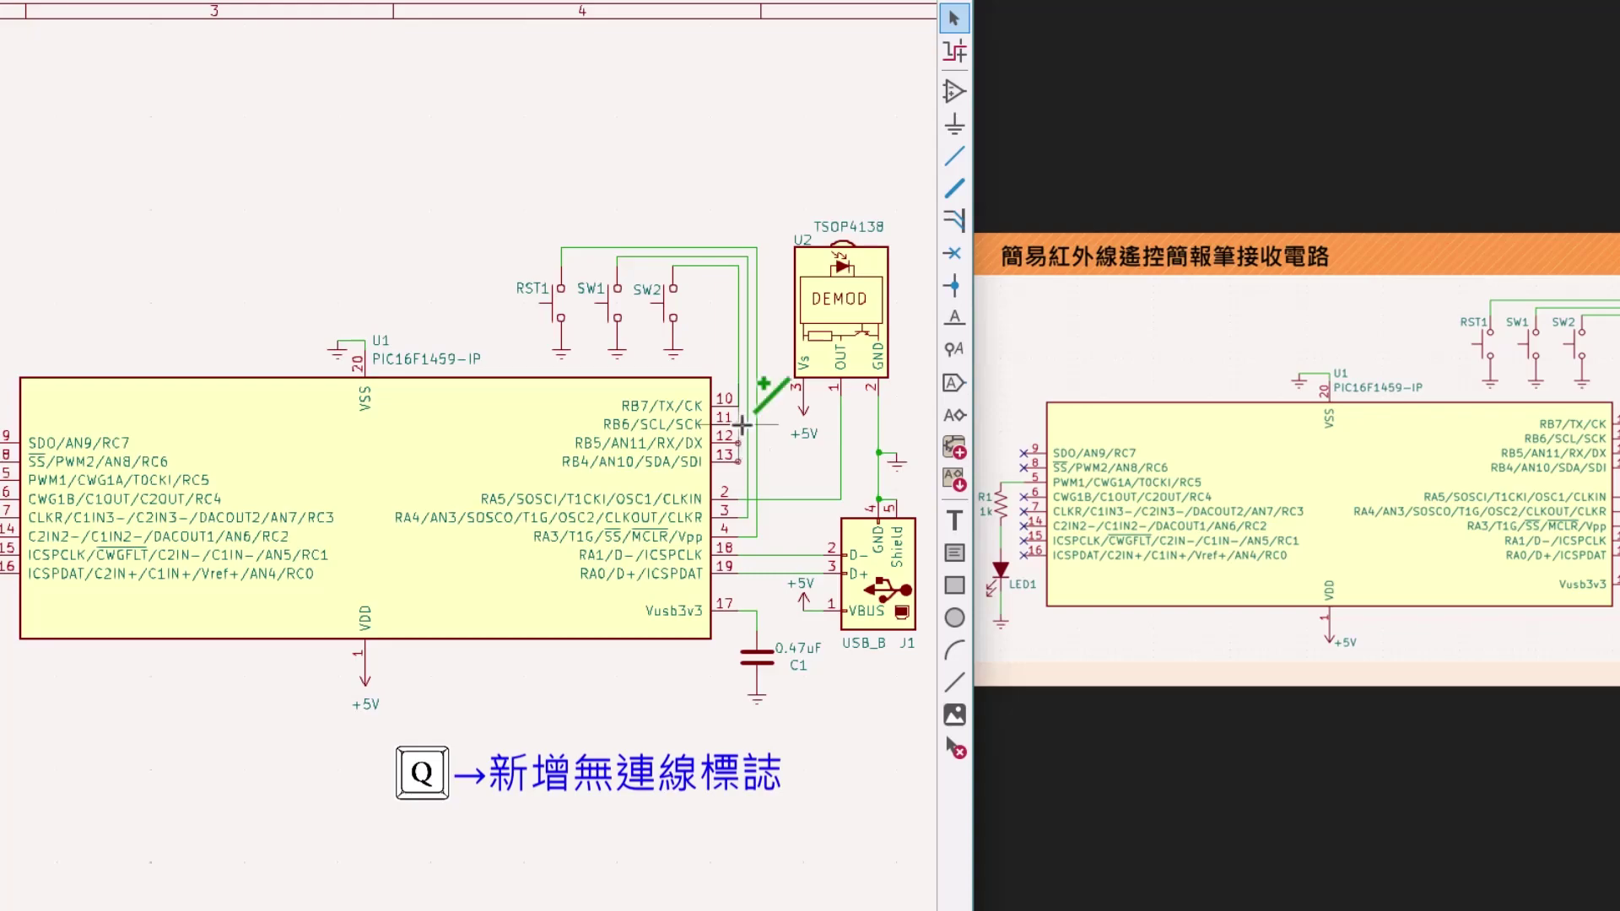
- Add no-connect flags to U1's unused pins 11, 12 and 13
{"action": "key", "text": "q"}
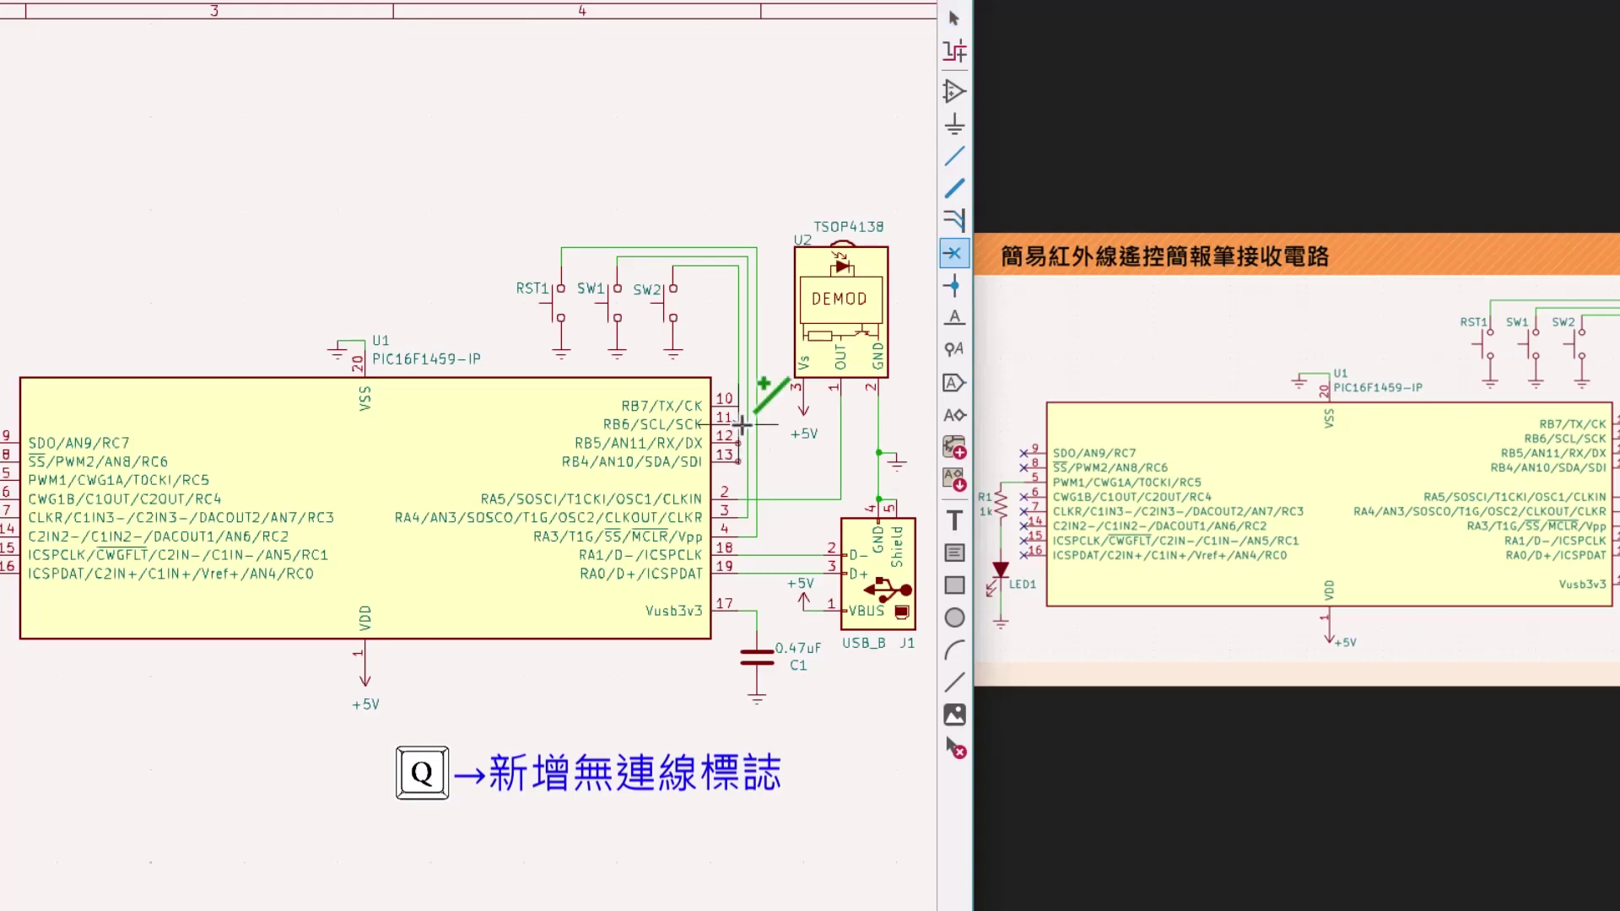
{"action": "left_click", "coordinate": [739, 425]}
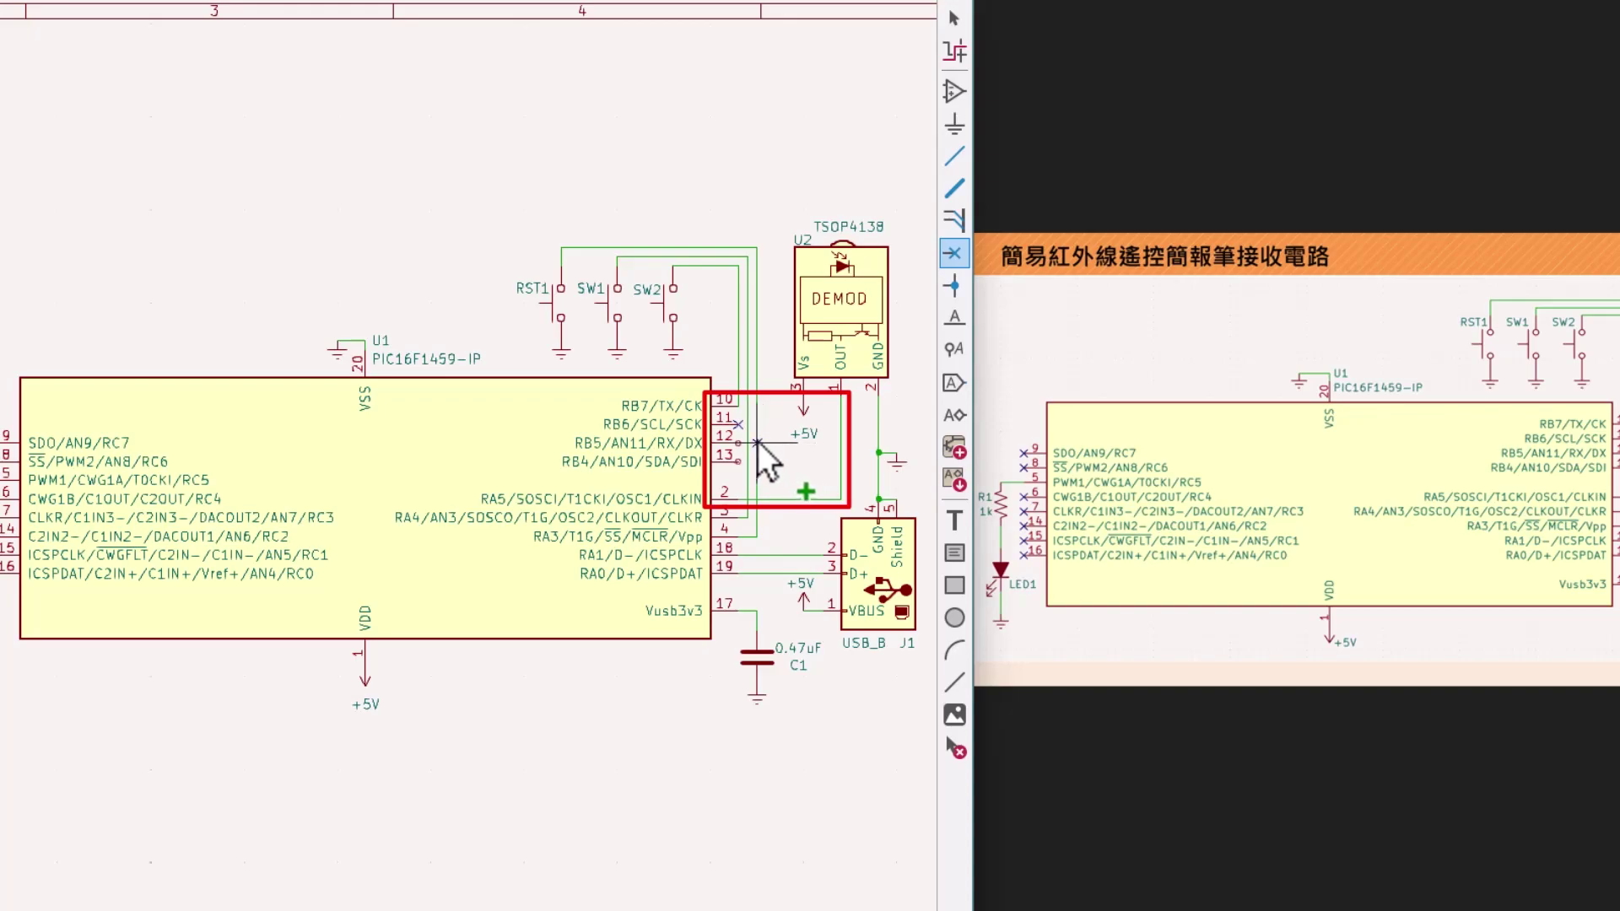
{"action": "left_click", "coordinate": [741, 443]}
{"action": "left_click", "coordinate": [740, 461]}
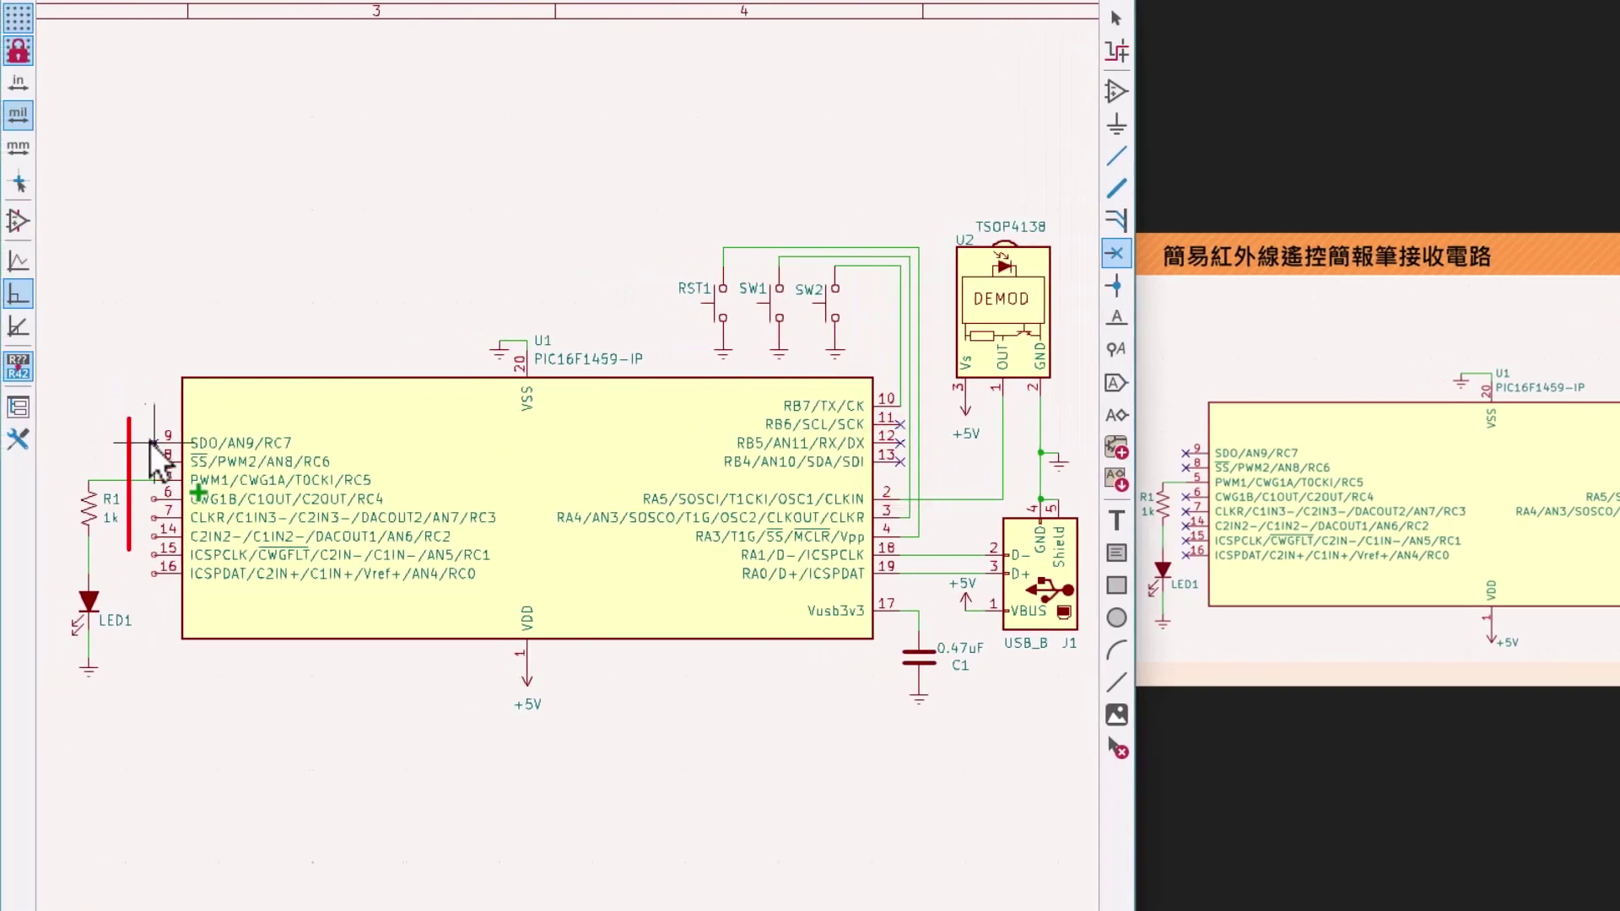
- Add no-connect flags to U1's unused pins 9, 8, 6, 7, 14, 15 and 16, and end the placement
{"action": "left_click", "coordinate": [125, 443]}
{"action": "left_click", "coordinate": [125, 462]}
{"action": "left_click", "coordinate": [153, 499]}
{"action": "left_click", "coordinate": [153, 518]}
{"action": "left_click", "coordinate": [153, 536]}
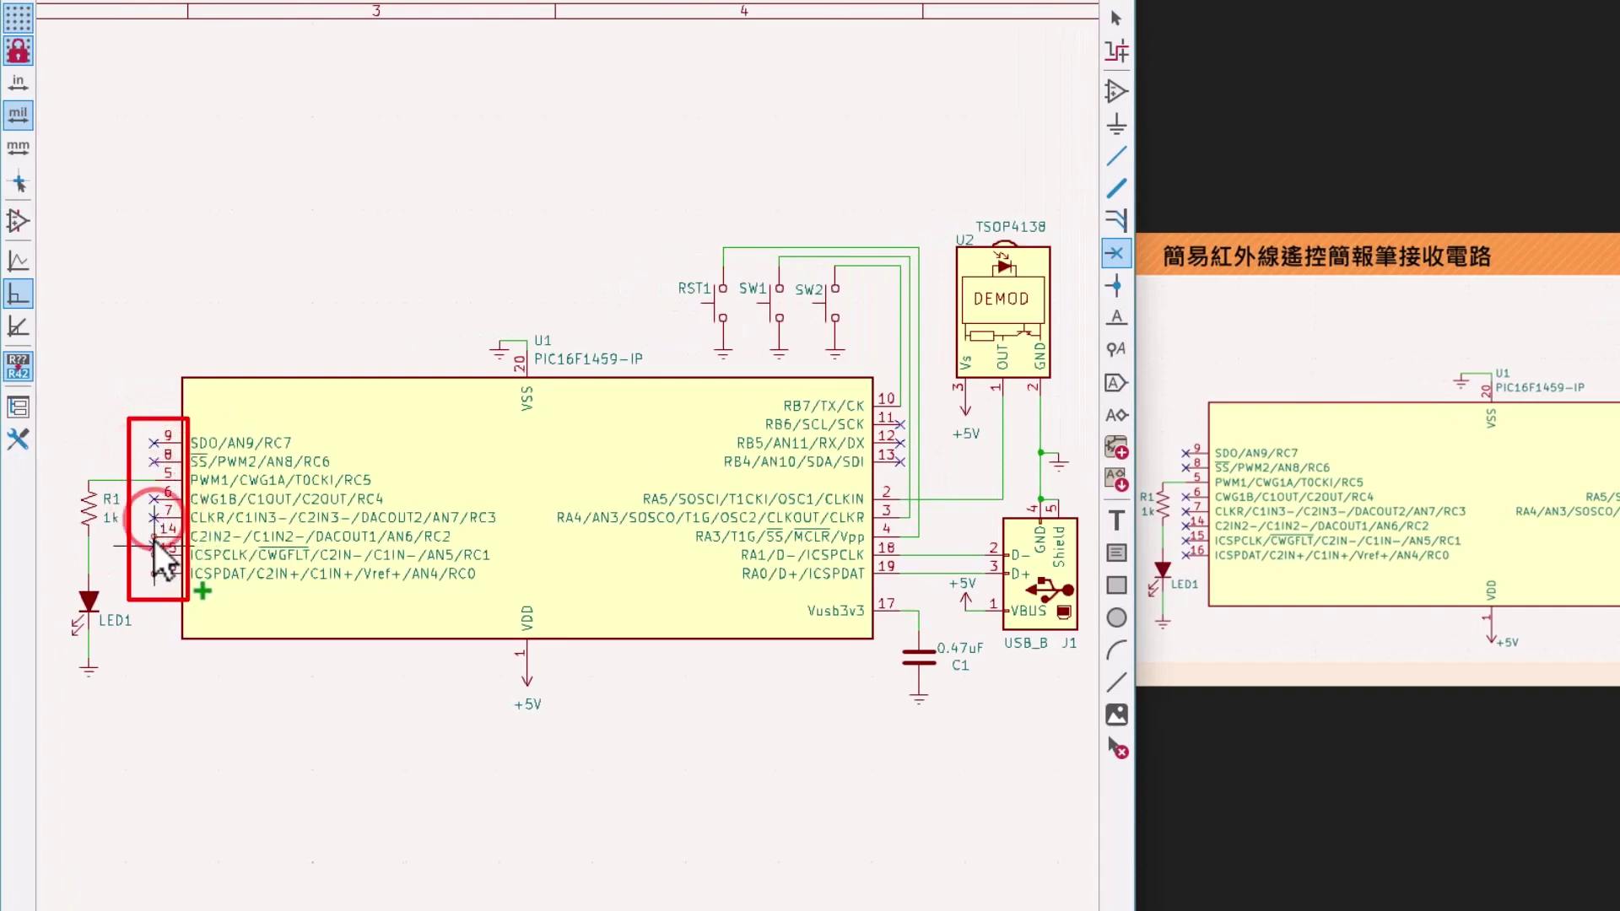
{"action": "left_click", "coordinate": [154, 554]}
{"action": "left_click", "coordinate": [154, 574]}
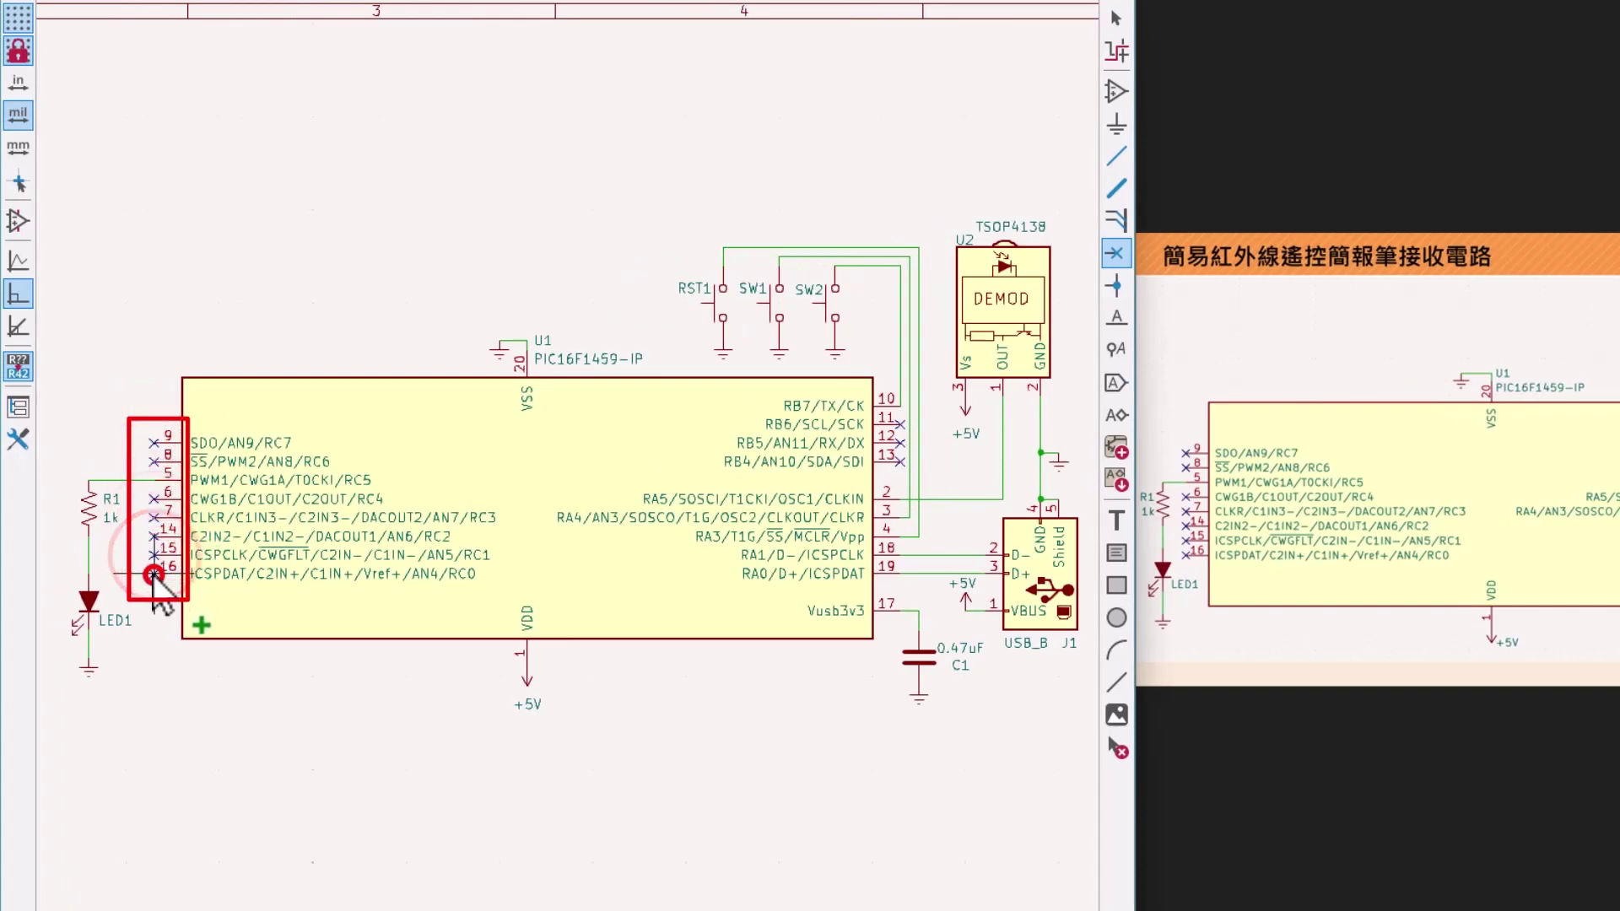
{"action": "key", "text": "Escape"}
- Maximize the schematic editor window and fit all drawn objects in view
{"action": "left_click", "coordinate": [153, 629]}
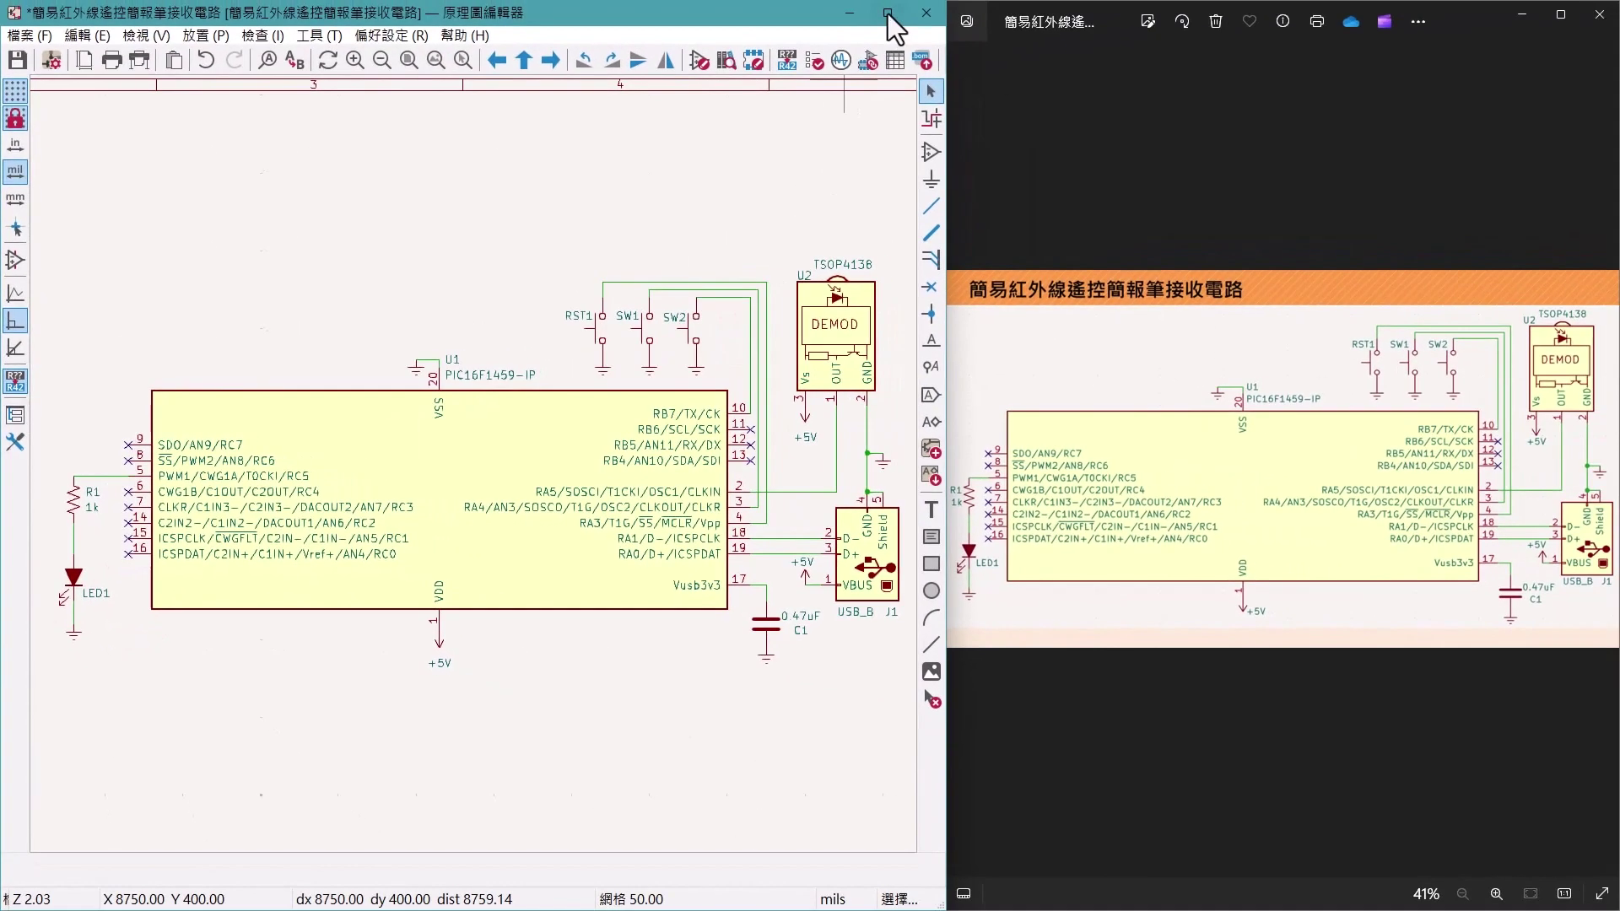
{"action": "left_click", "coordinate": [886, 12]}
{"action": "left_click", "coordinate": [436, 53]}
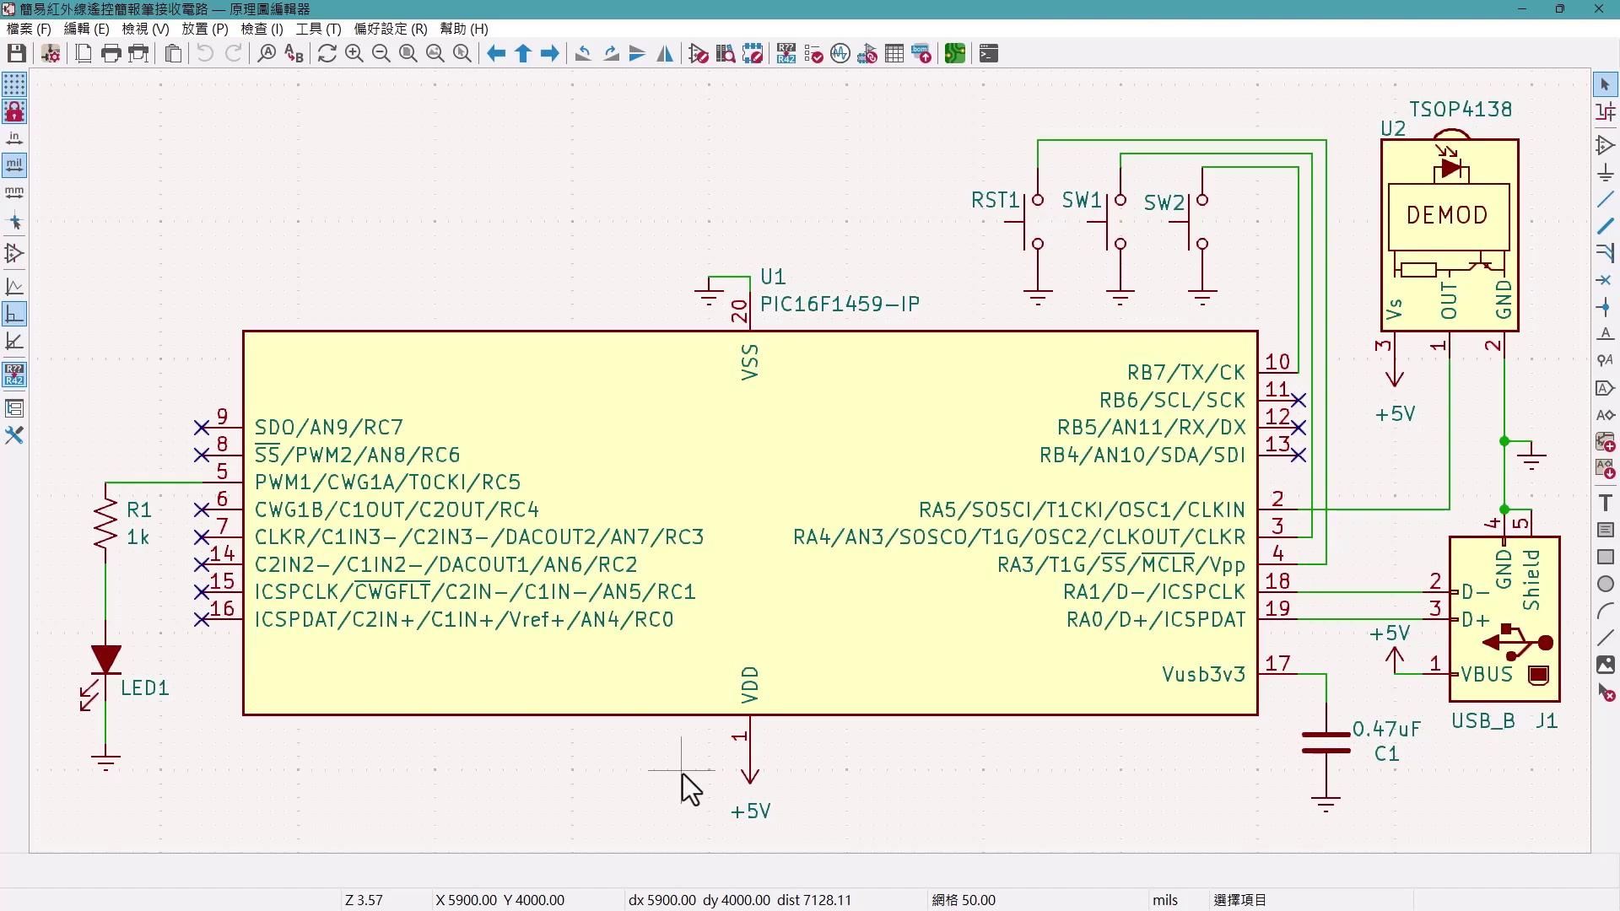
- Try adding a PWR_FLAG symbol near U1's VSS pin without placing it
{"action": "key", "text": "a"}
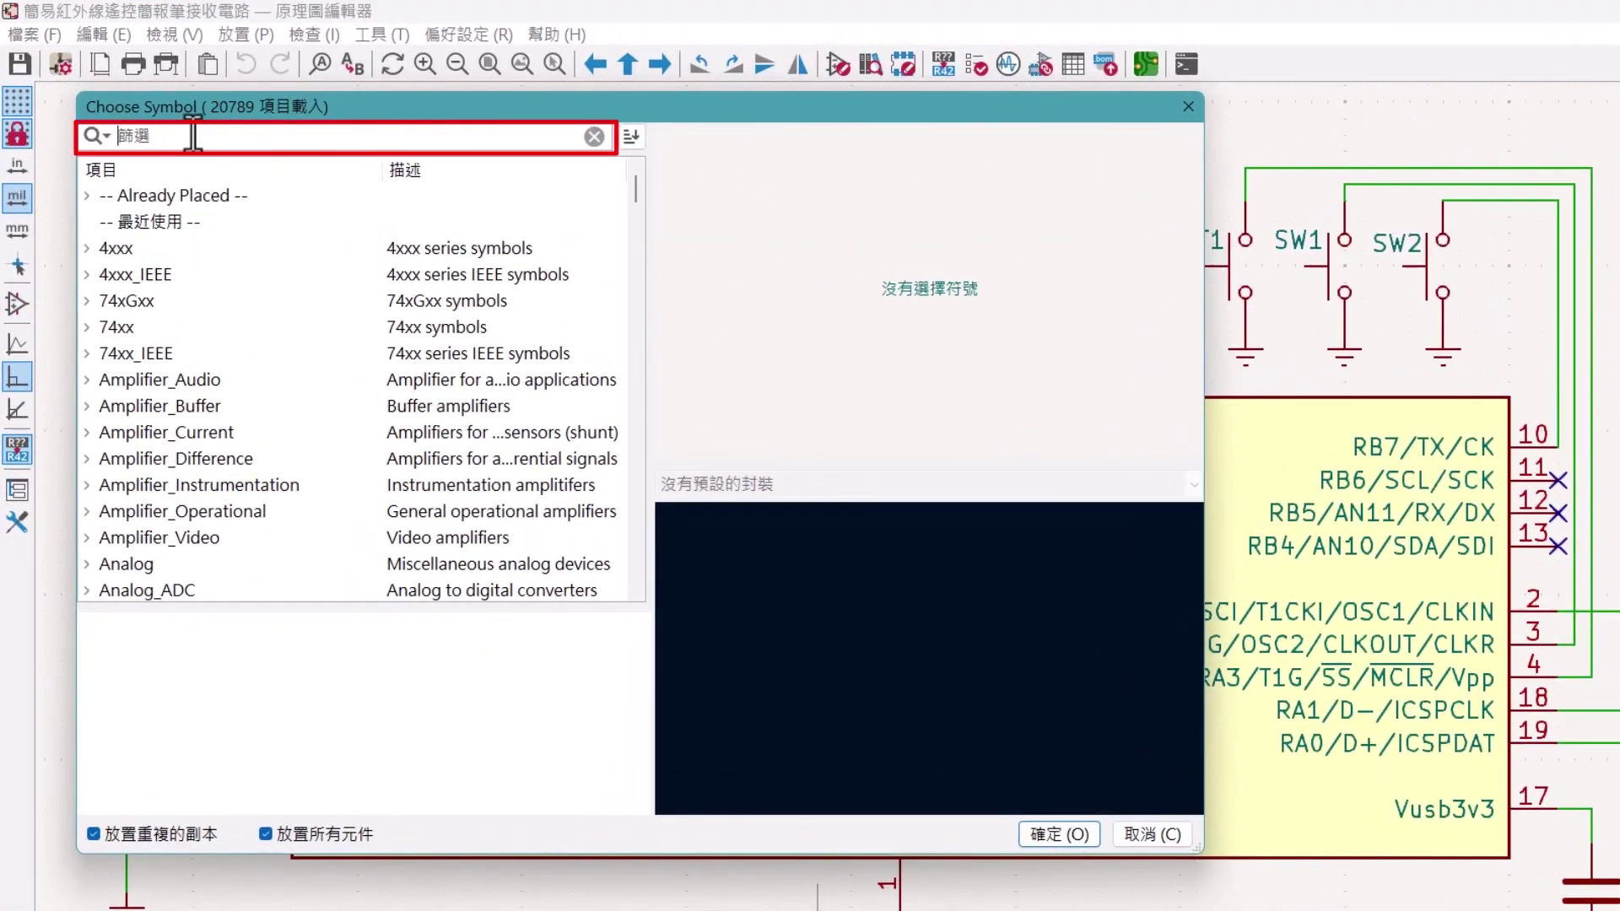
{"action": "type", "text": "PWR_FLAG"}
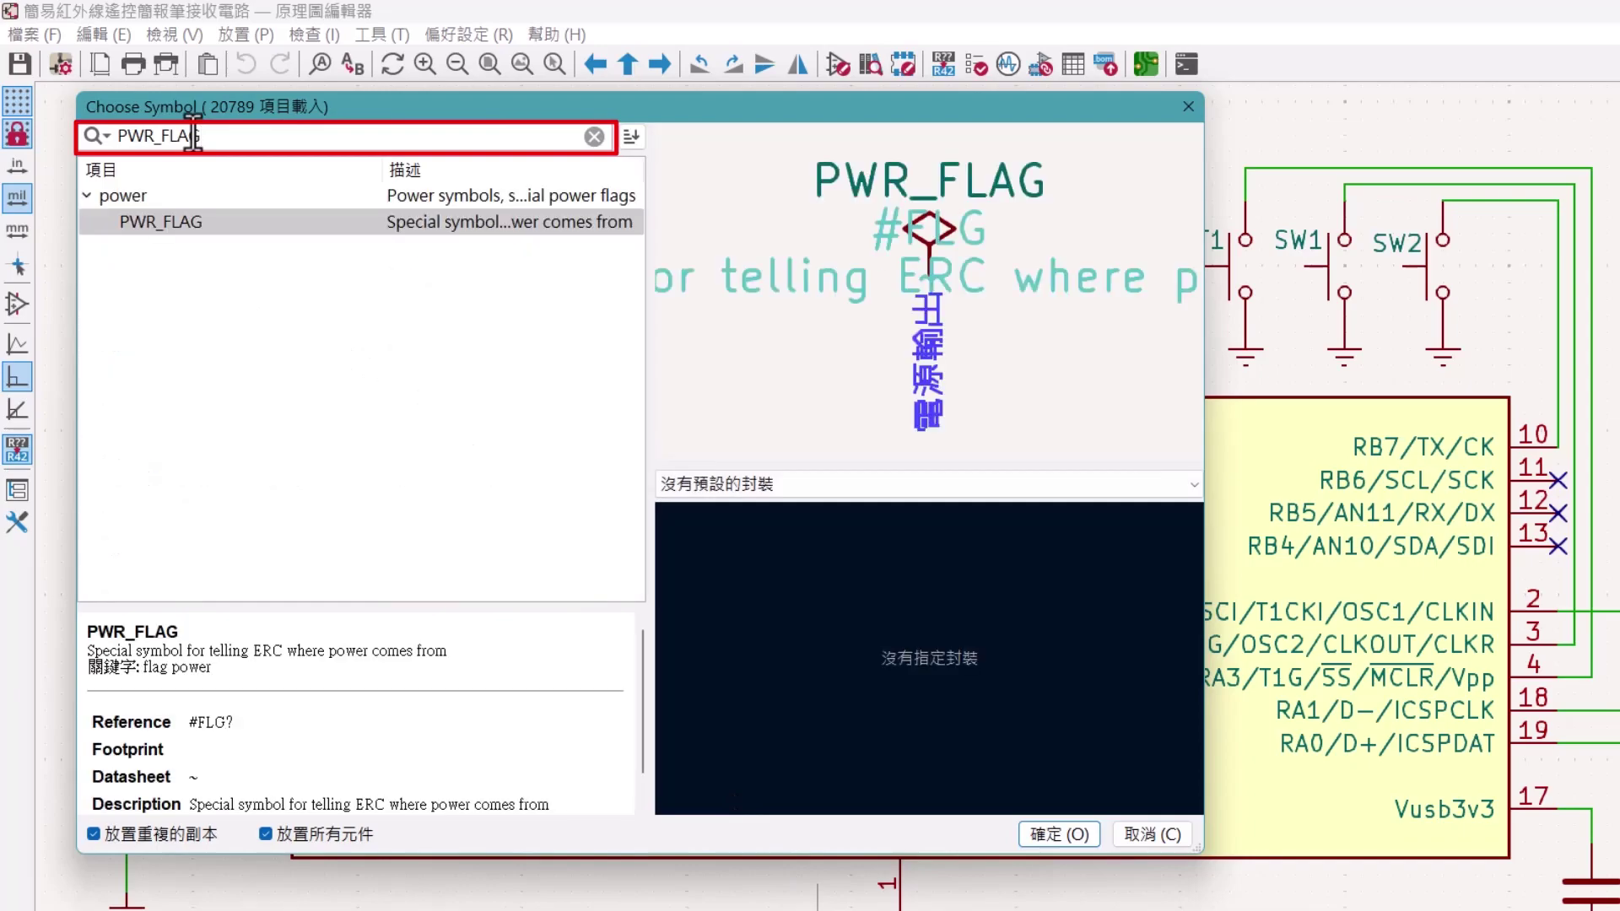
{"action": "double_click", "coordinate": [184, 223]}
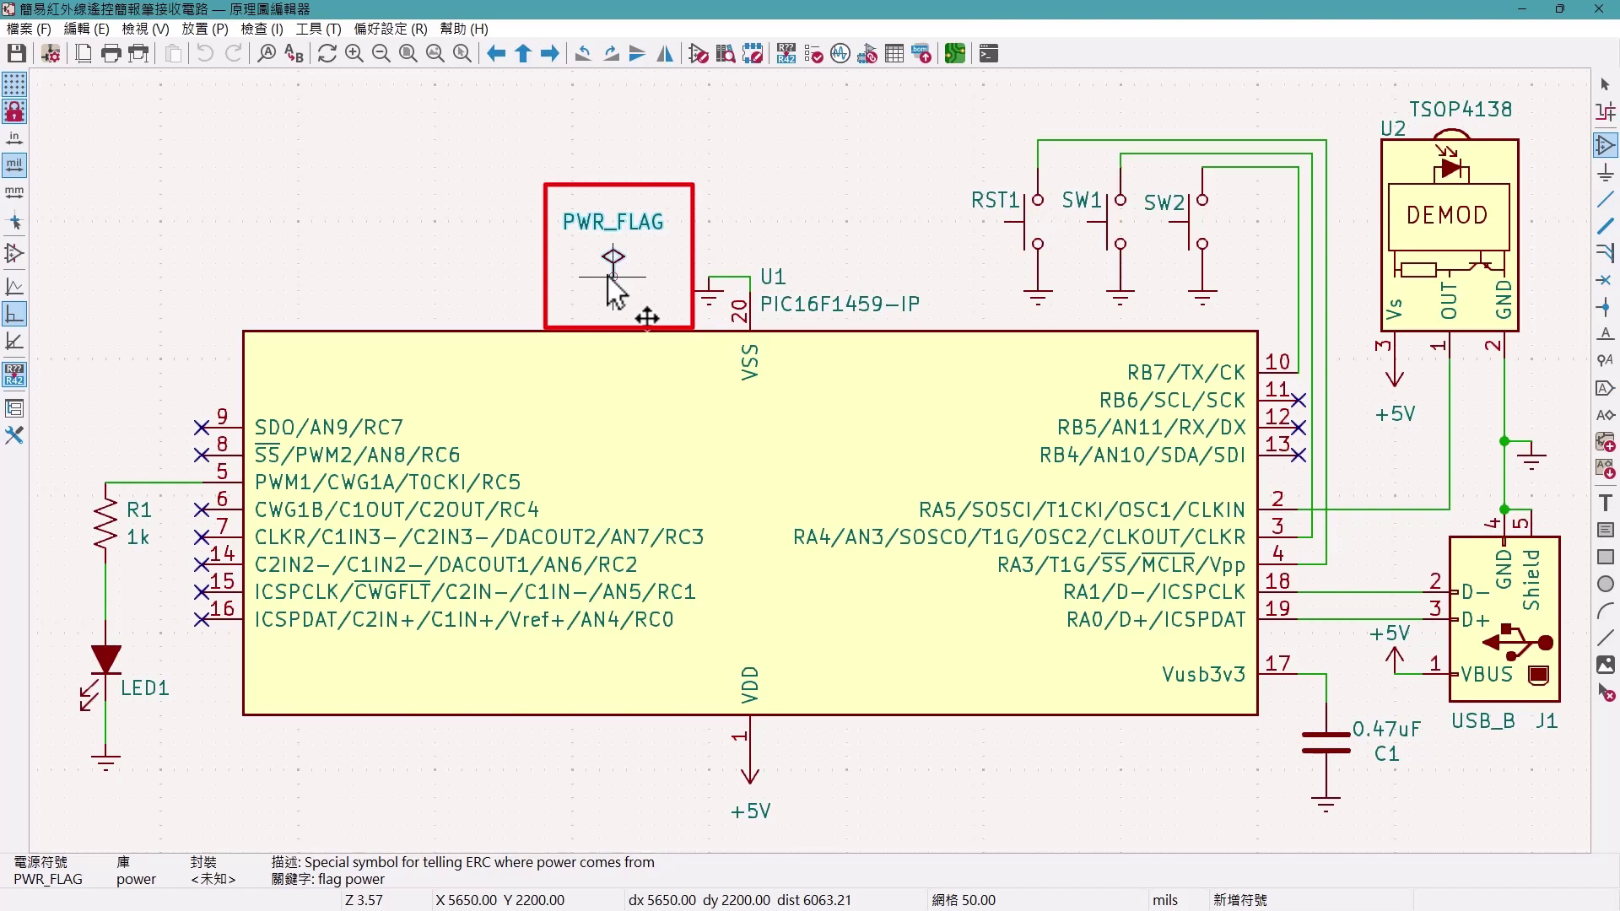
{"action": "key", "text": "Escape"}
{"action": "key", "text": "Escape"}
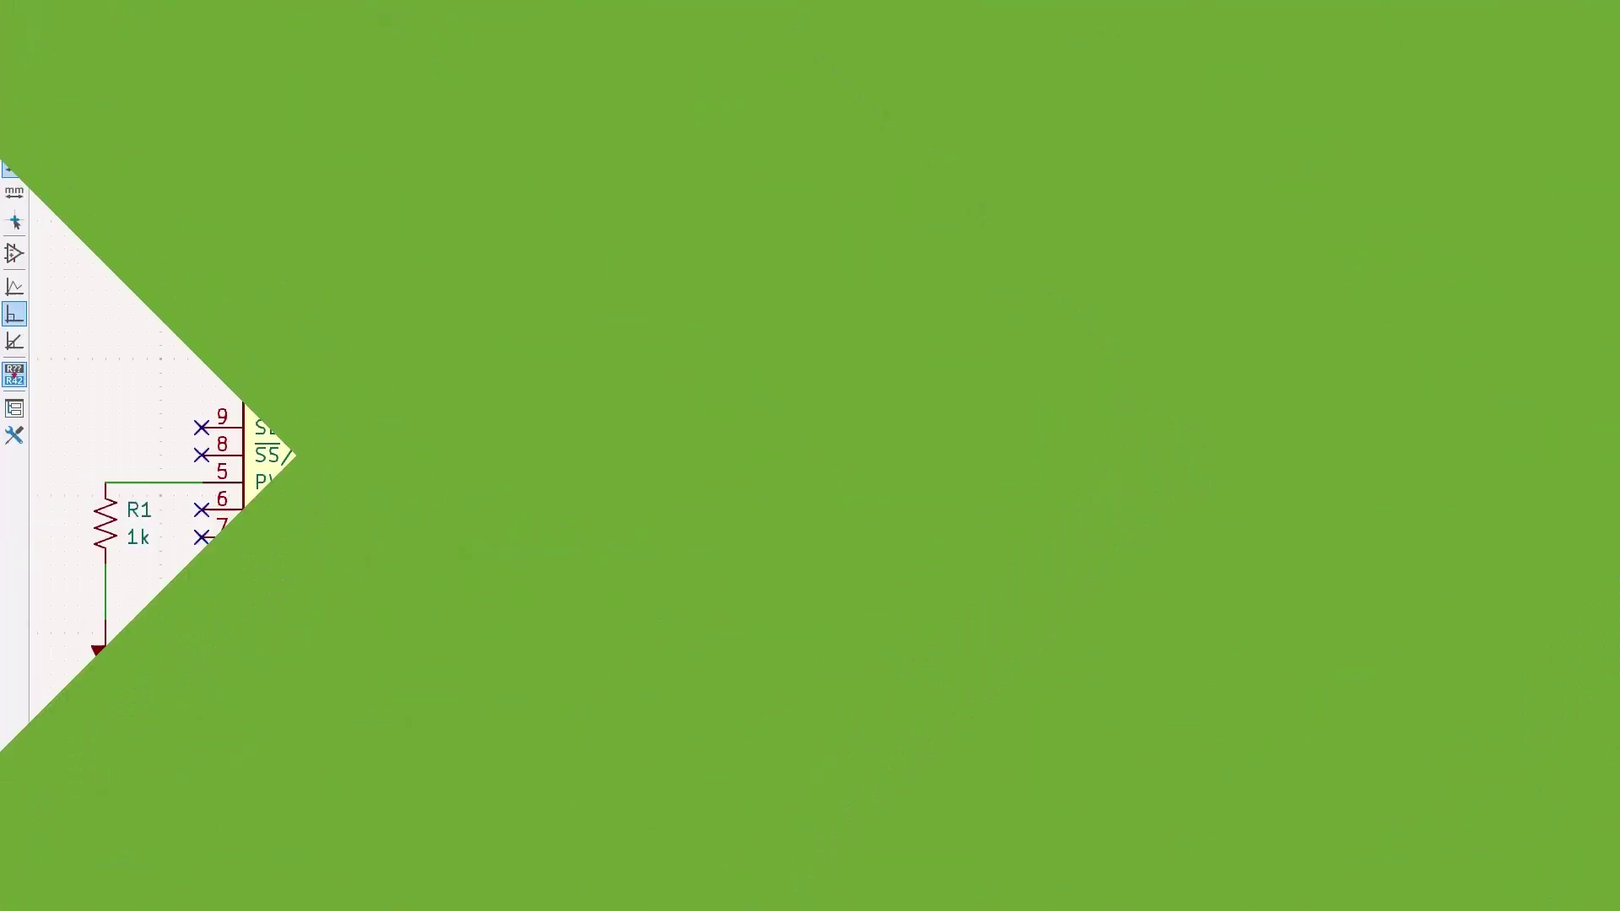
- Run the electrical rules check on the whole schematic, review the violations list and close the check
{"action": "left_click", "coordinate": [613, 281]}
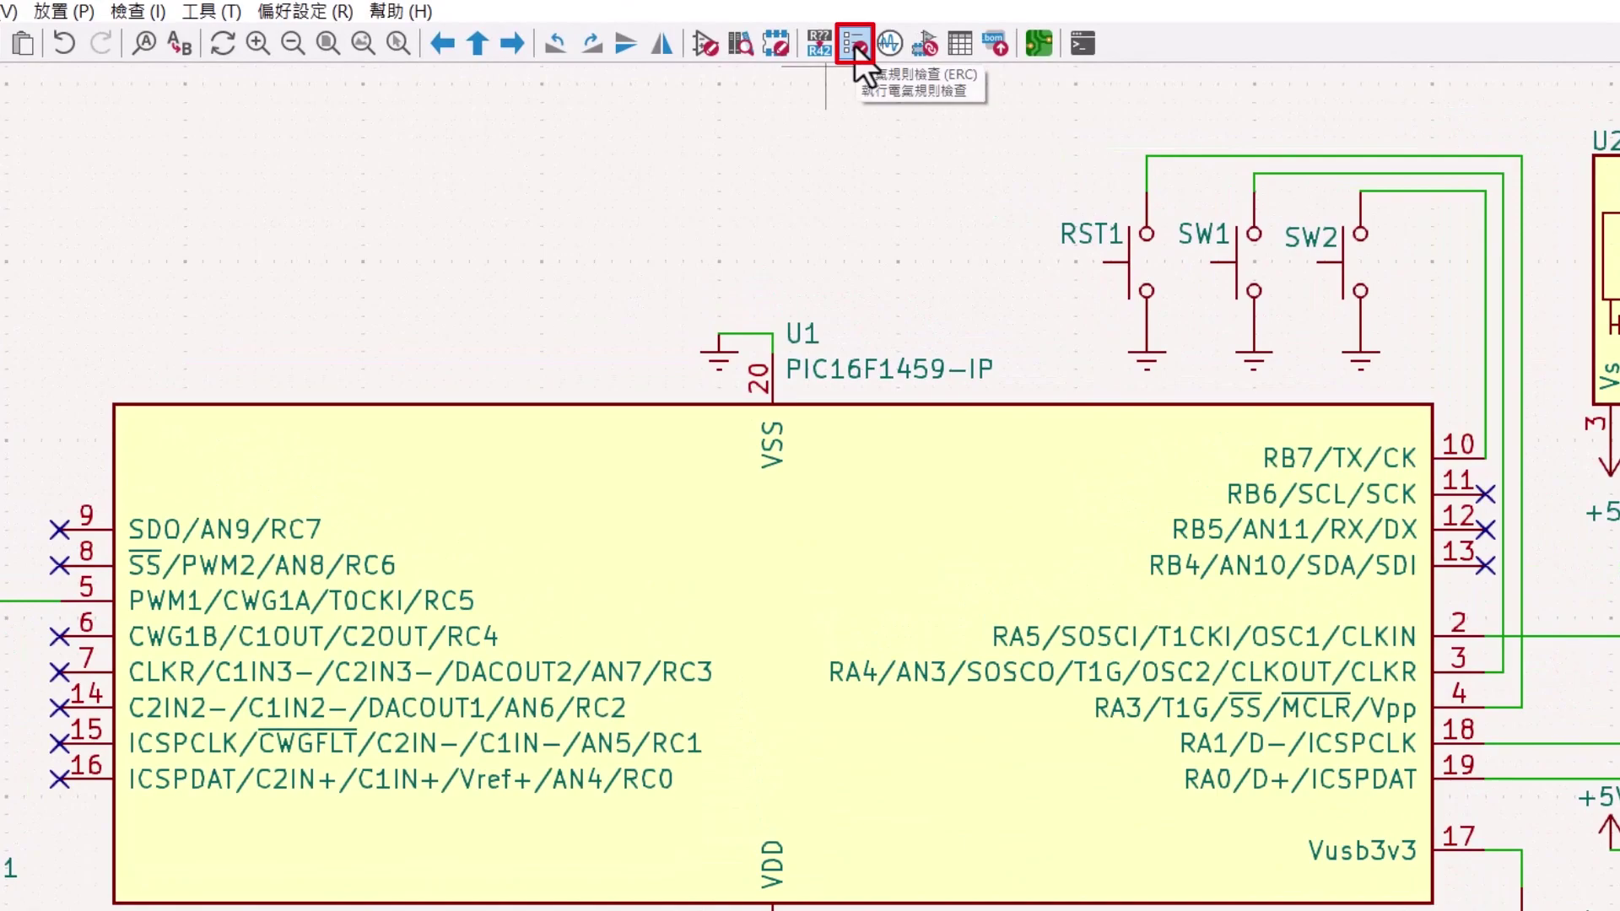
{"action": "left_click", "coordinate": [856, 44]}
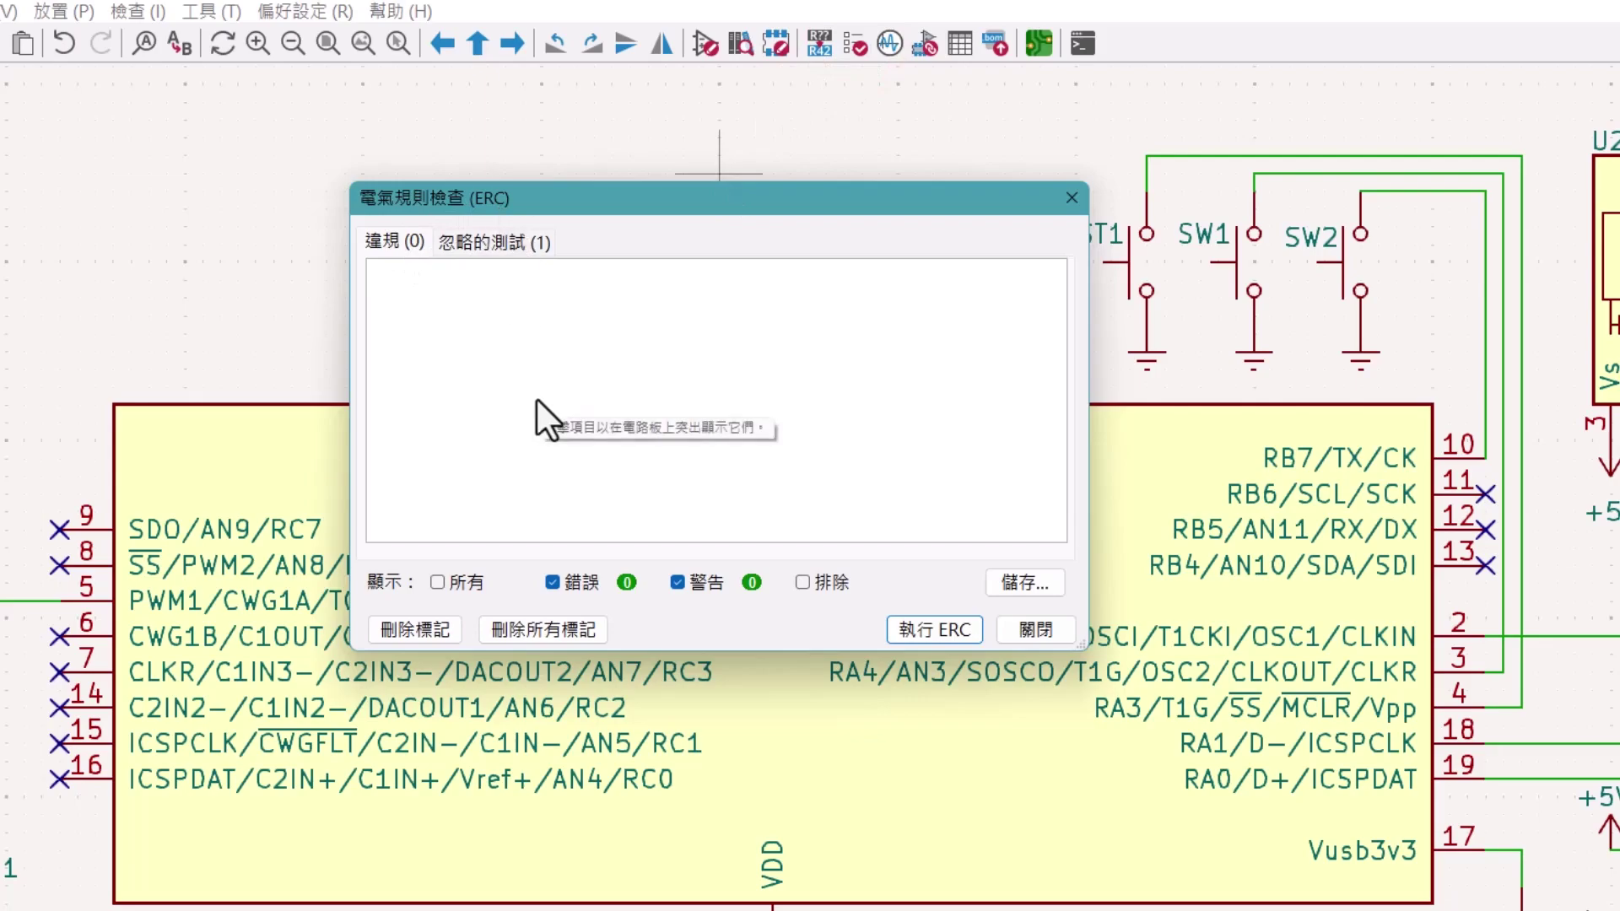
{"action": "left_click", "coordinate": [937, 631]}
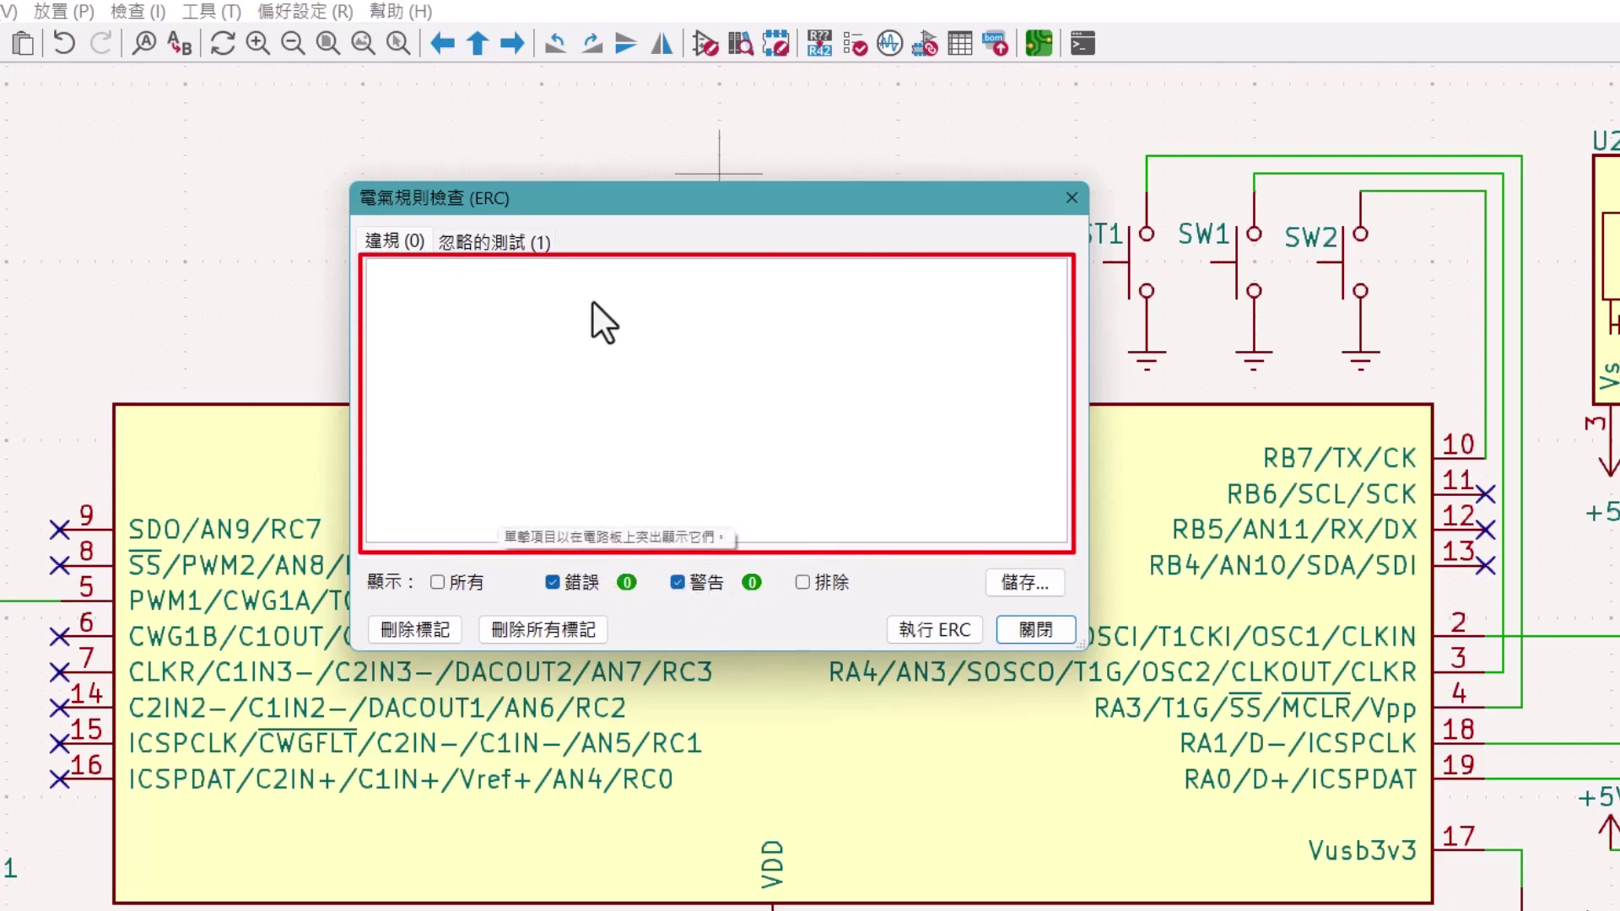
{"action": "left_click", "coordinate": [615, 402]}
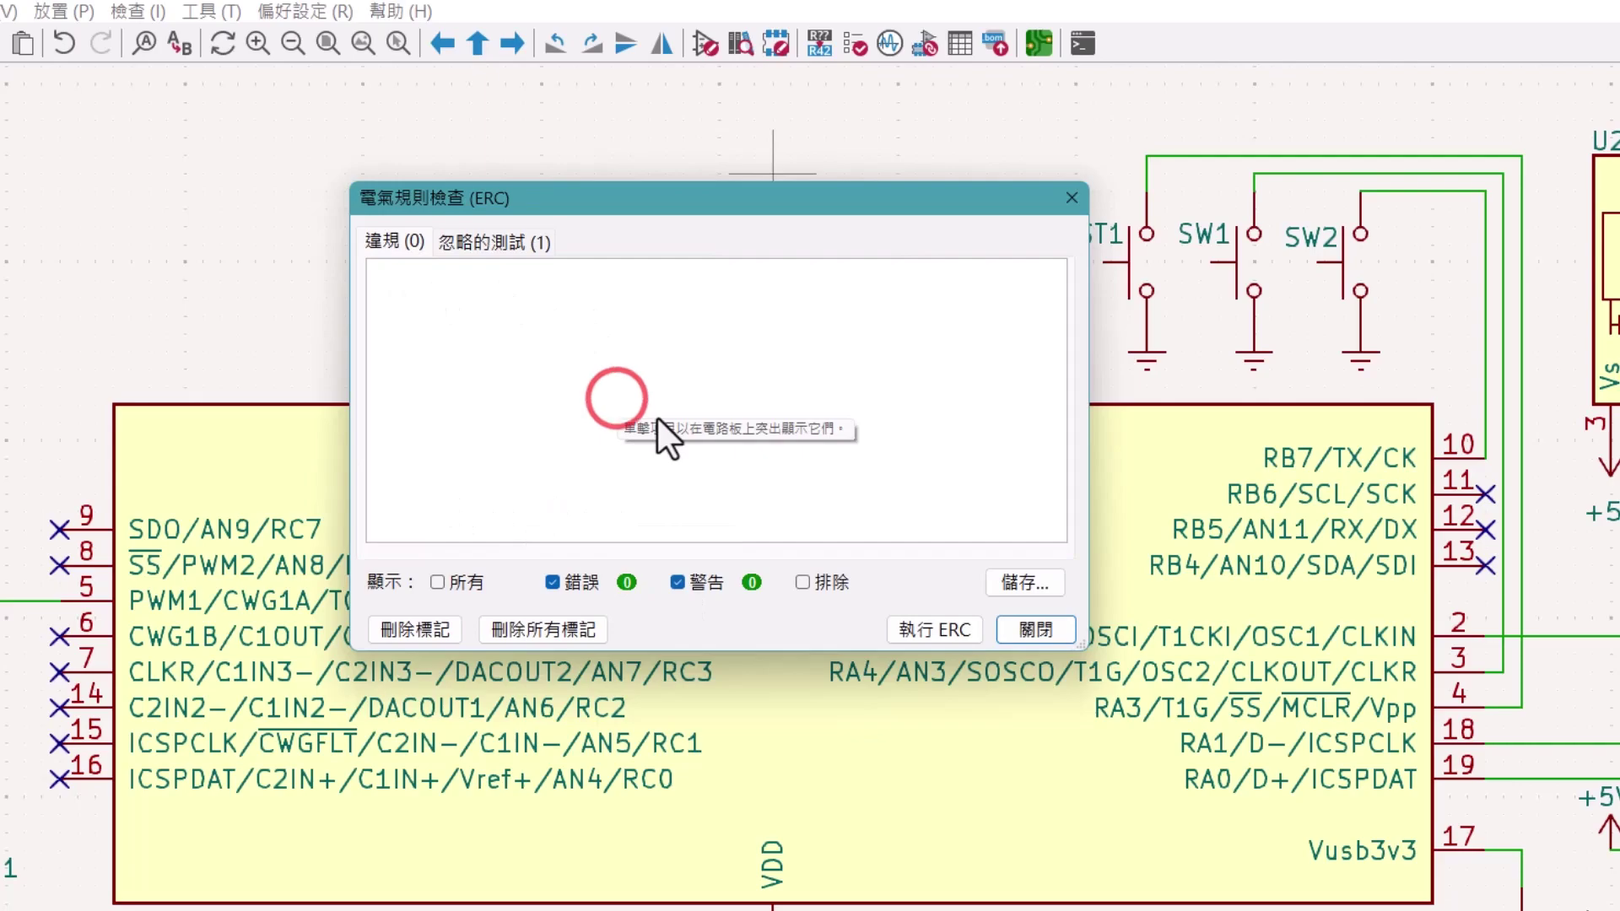
{"action": "left_click", "coordinate": [1060, 628]}
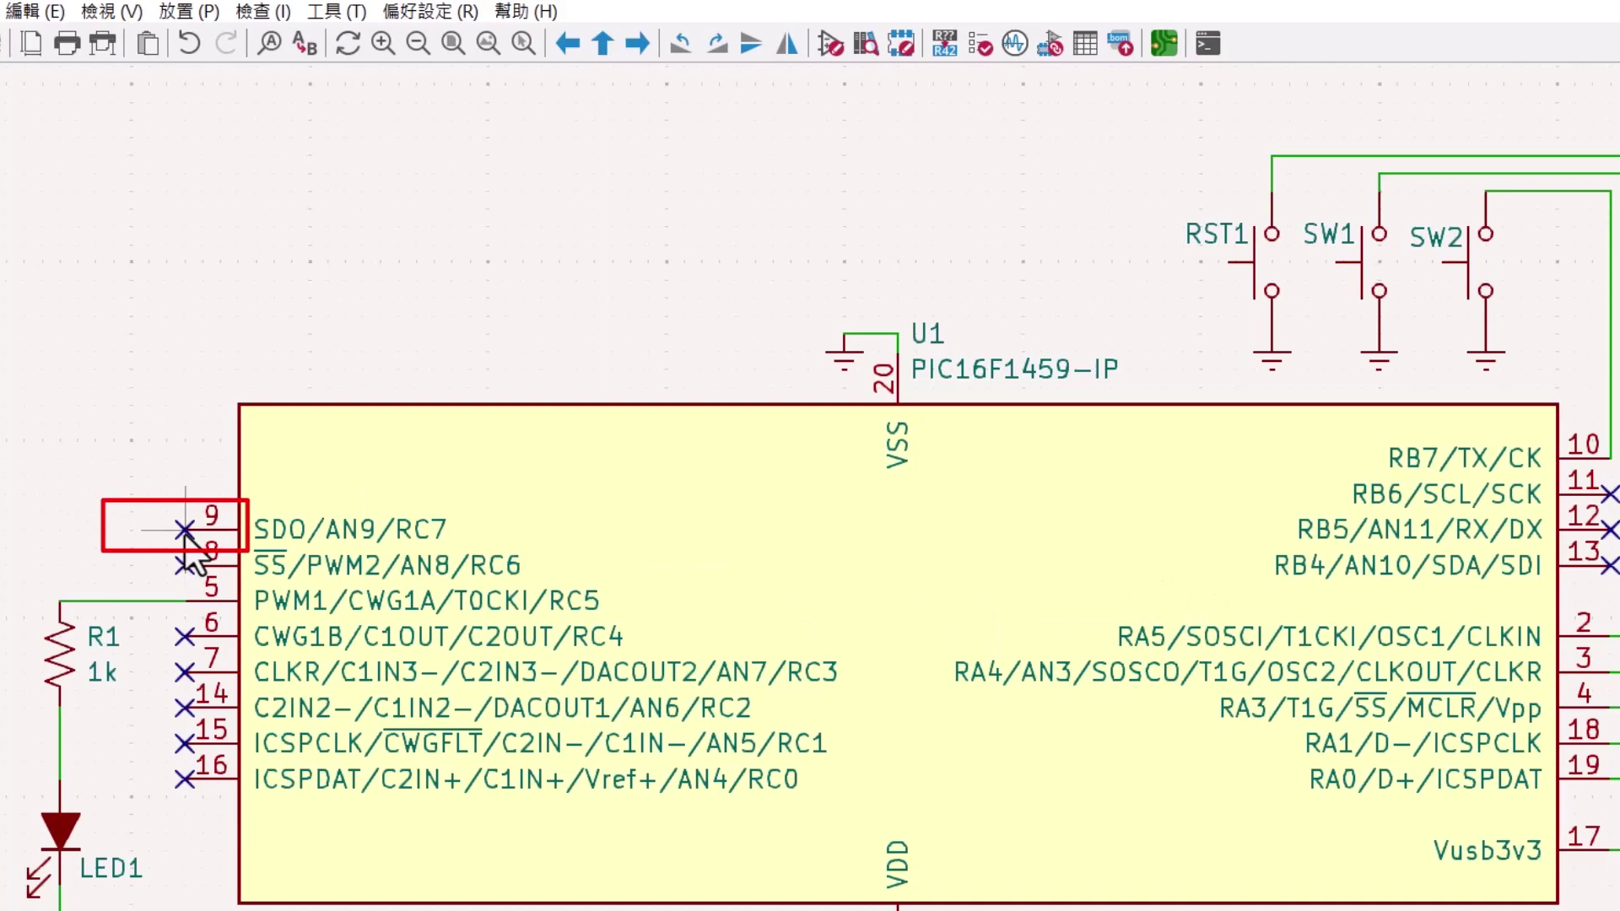
- Delete the no-connect flag on U1's pin 9, then run ERC and locate the reported pin in the schematic
{"action": "key", "text": "Delete"}
{"action": "left_click", "coordinate": [981, 44]}
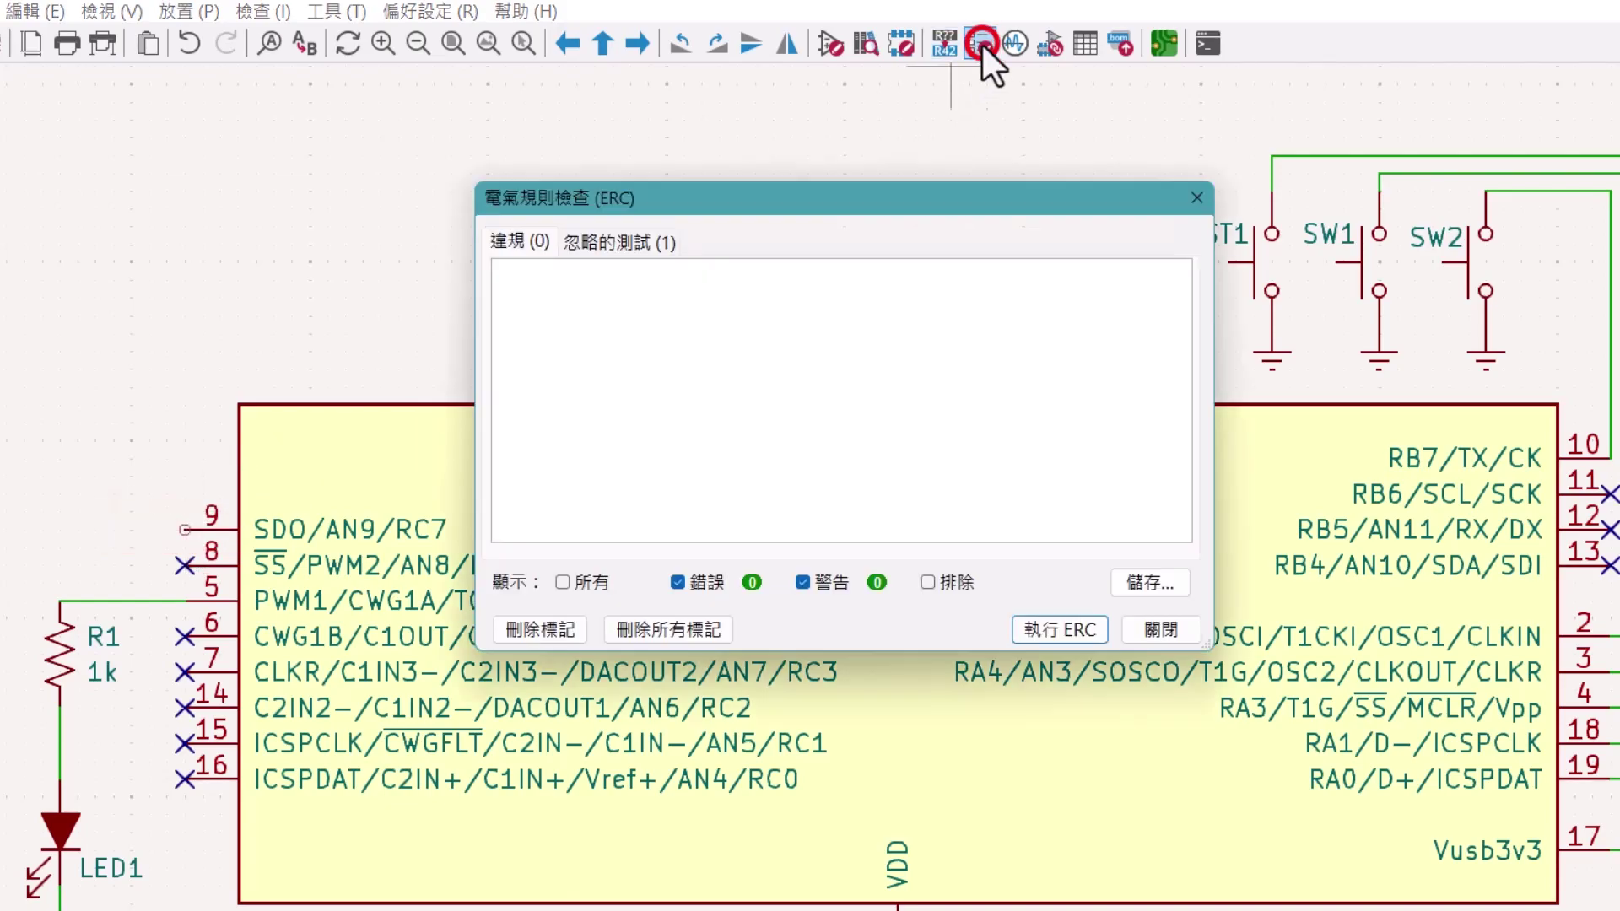
{"action": "left_click", "coordinate": [1058, 630]}
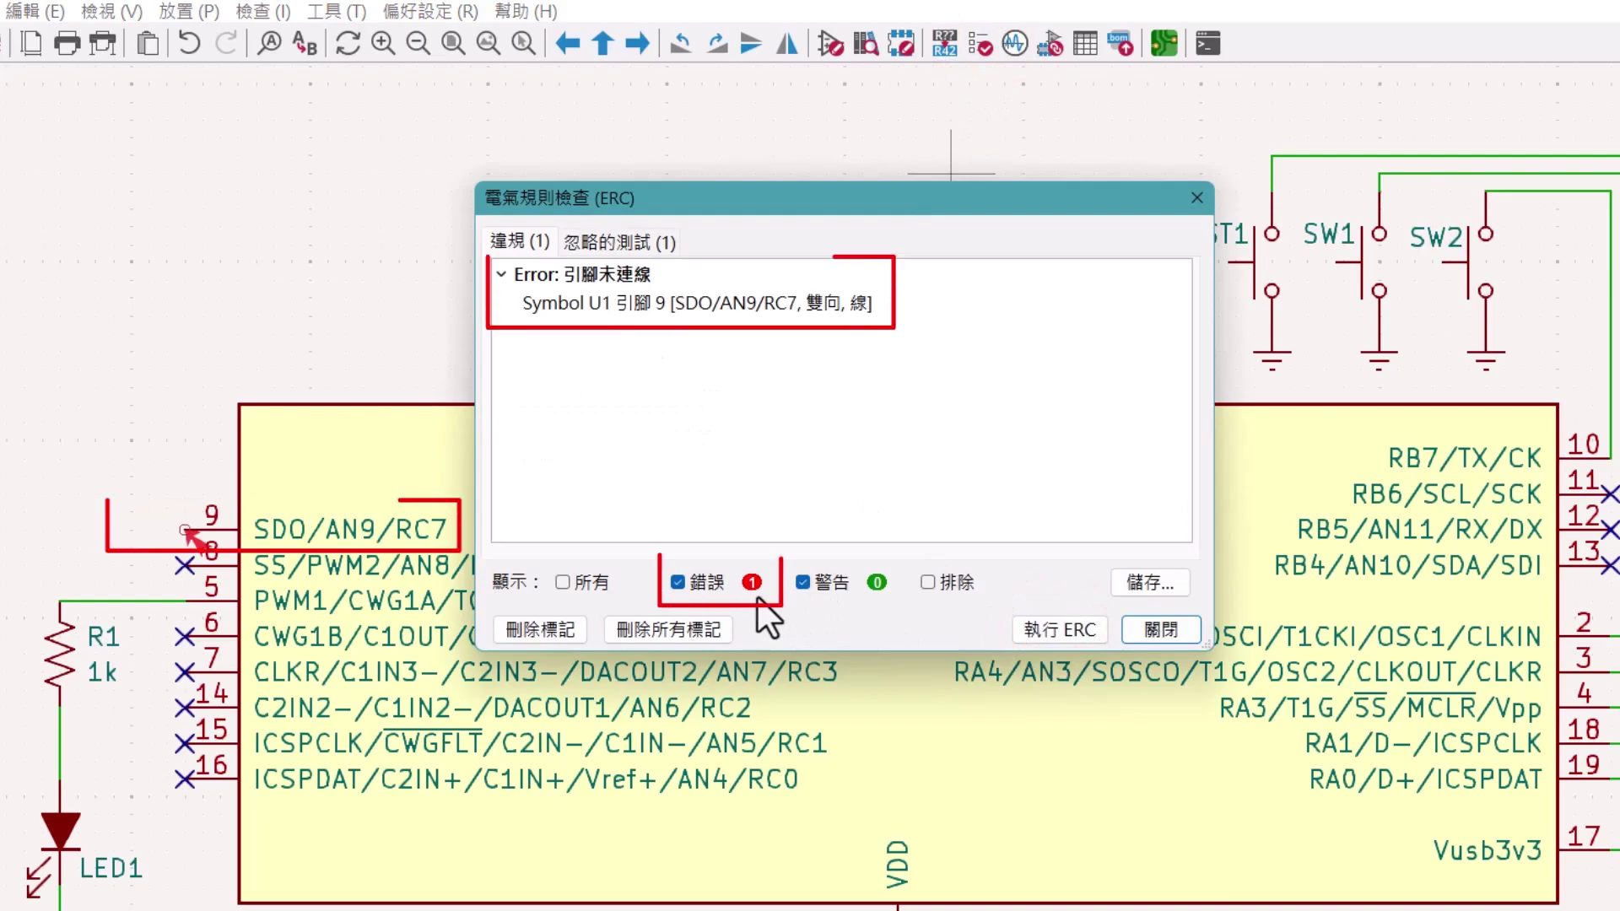
{"action": "left_click", "coordinate": [605, 305]}
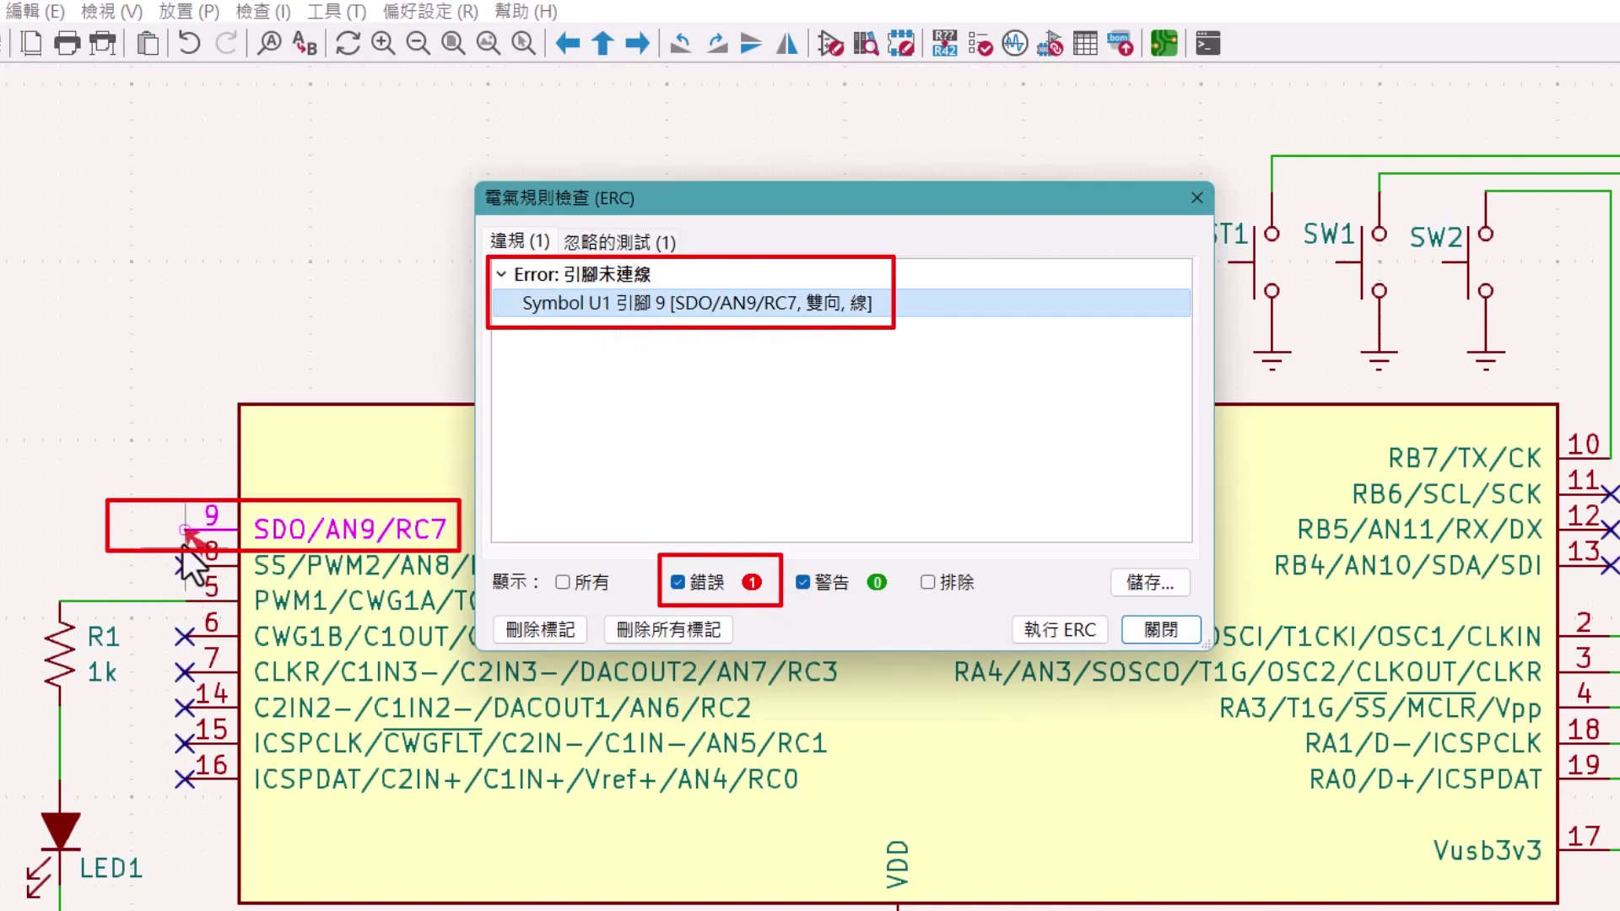
{"action": "left_click", "coordinate": [1173, 633]}
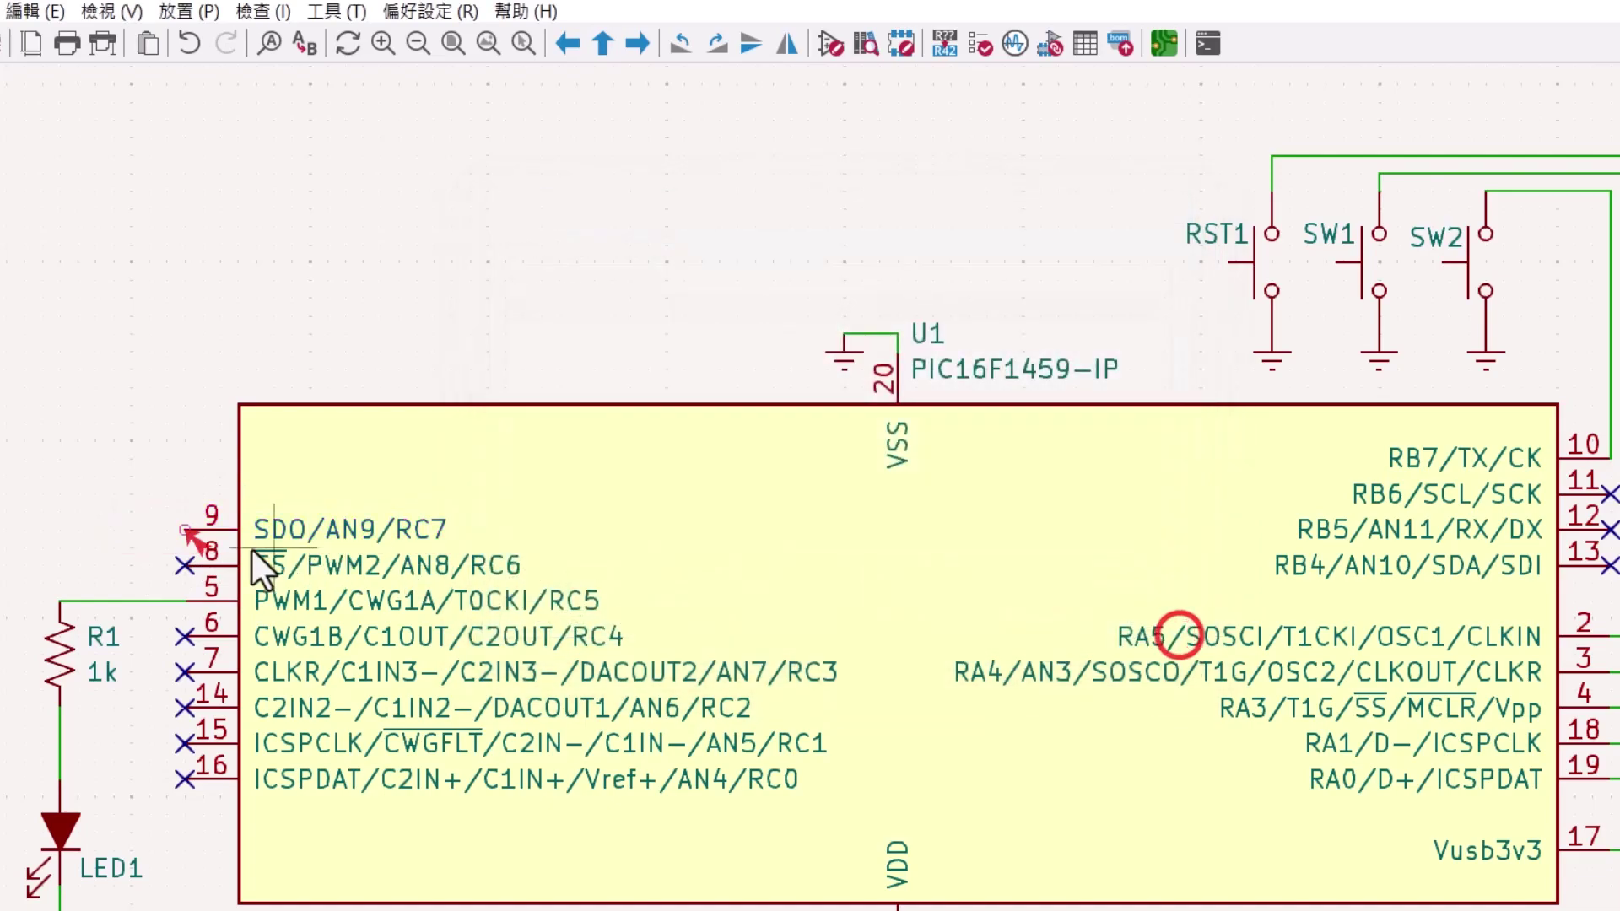
- Add a no-connect flag to U1's pin 9 and run ERC again to recheck the errors and warnings
{"action": "key", "text": "w"}
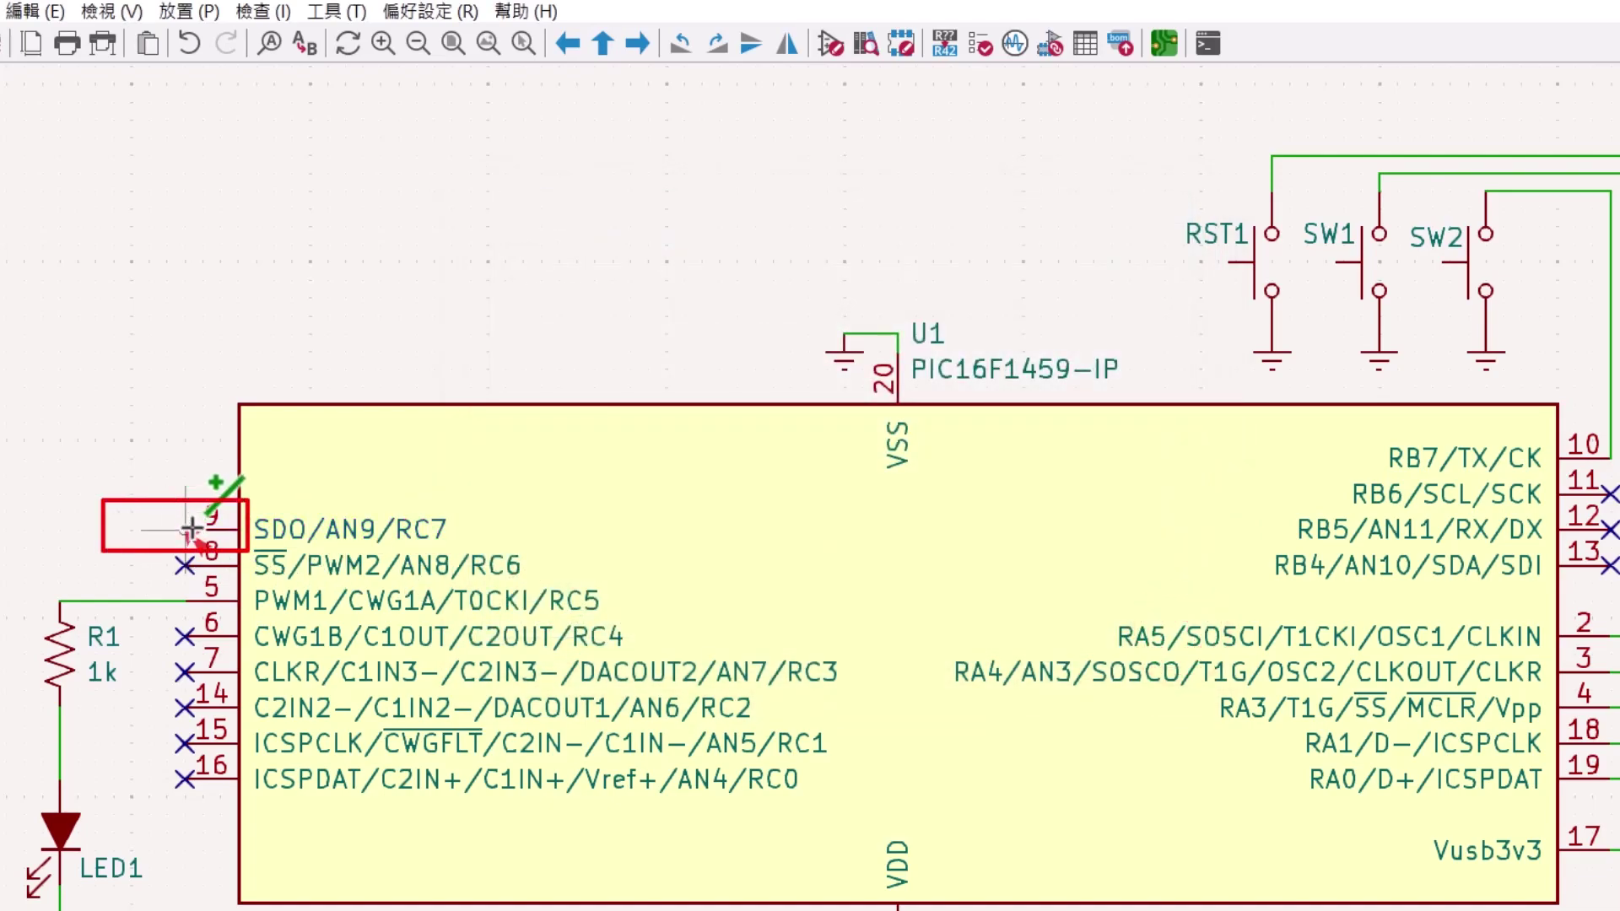
{"action": "key", "text": "q"}
{"action": "key", "text": "Escape"}
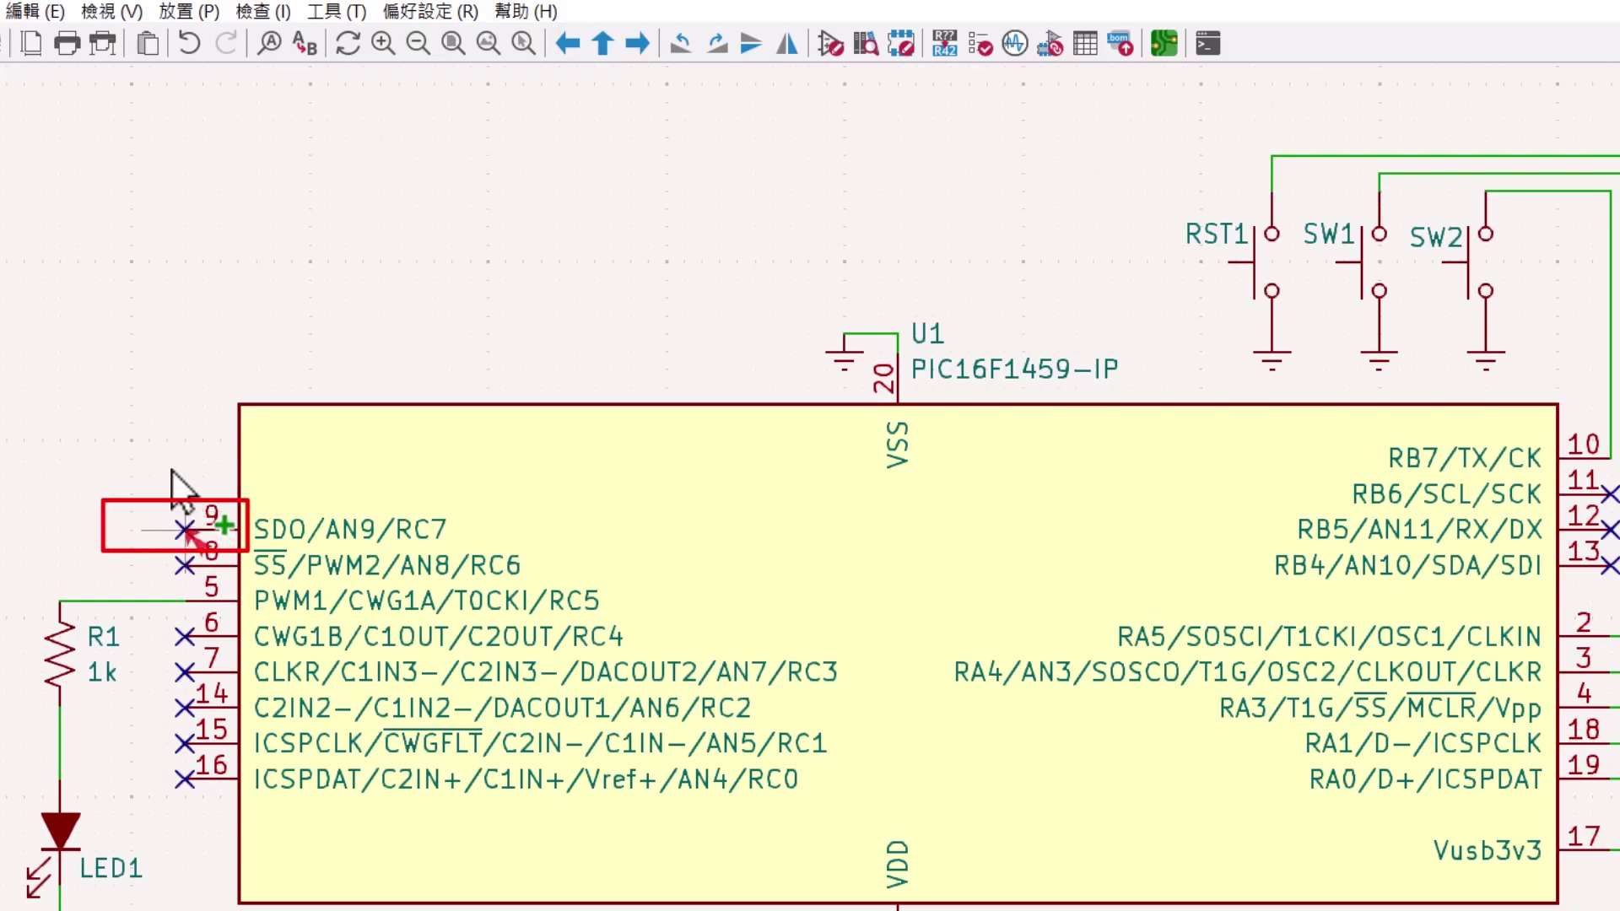
{"action": "left_click", "coordinate": [984, 53]}
{"action": "left_click", "coordinate": [1081, 631]}
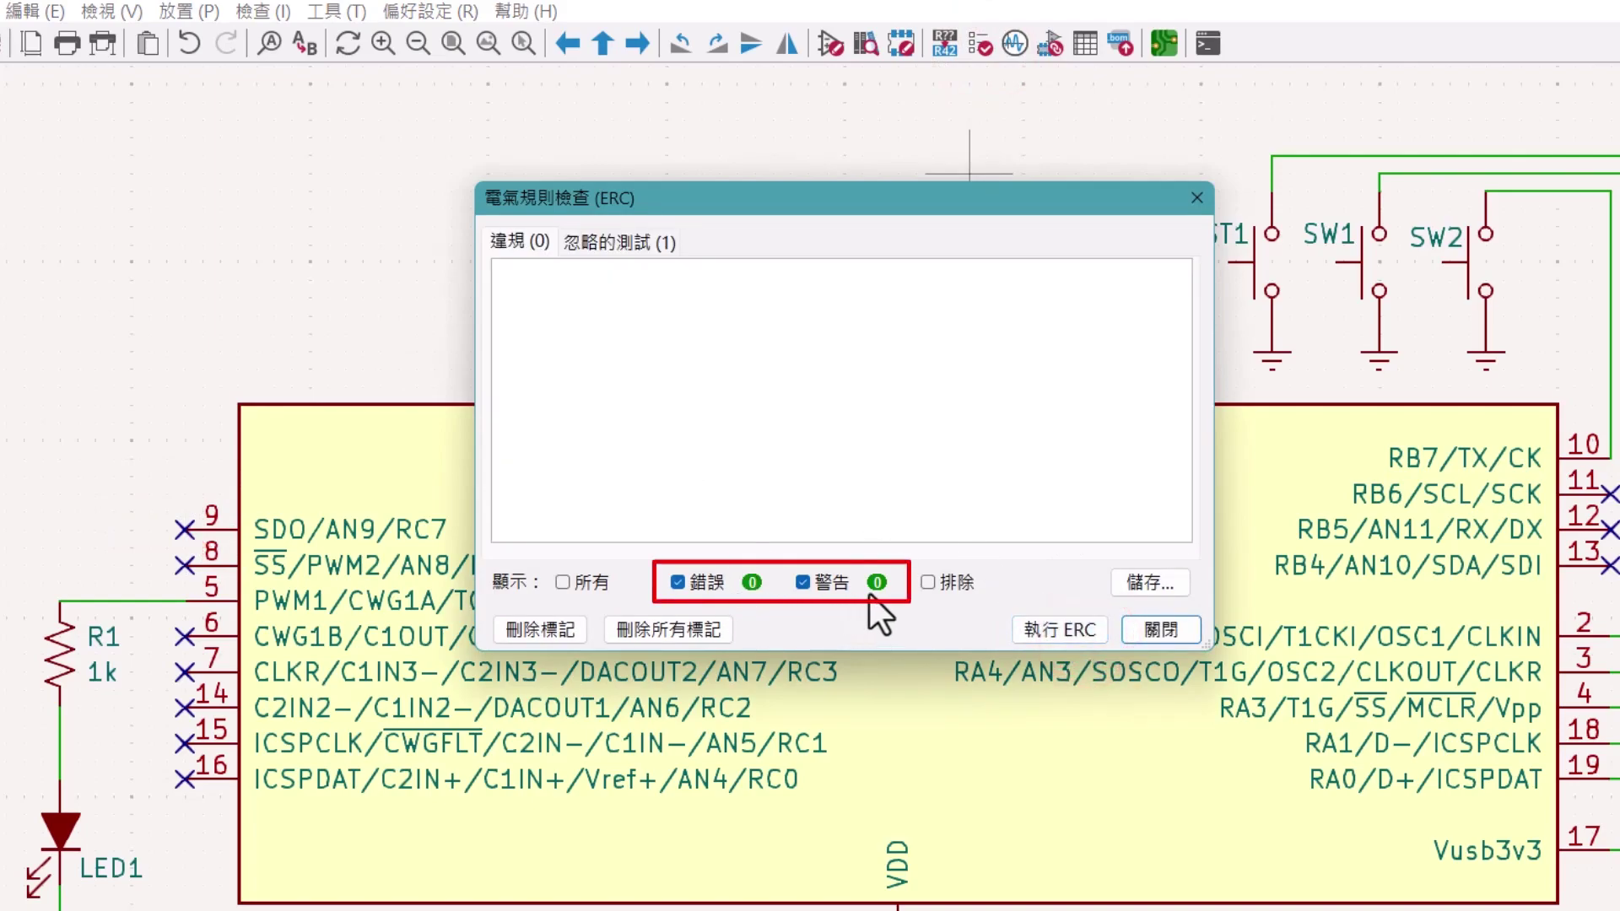
{"action": "left_click", "coordinate": [1161, 632]}
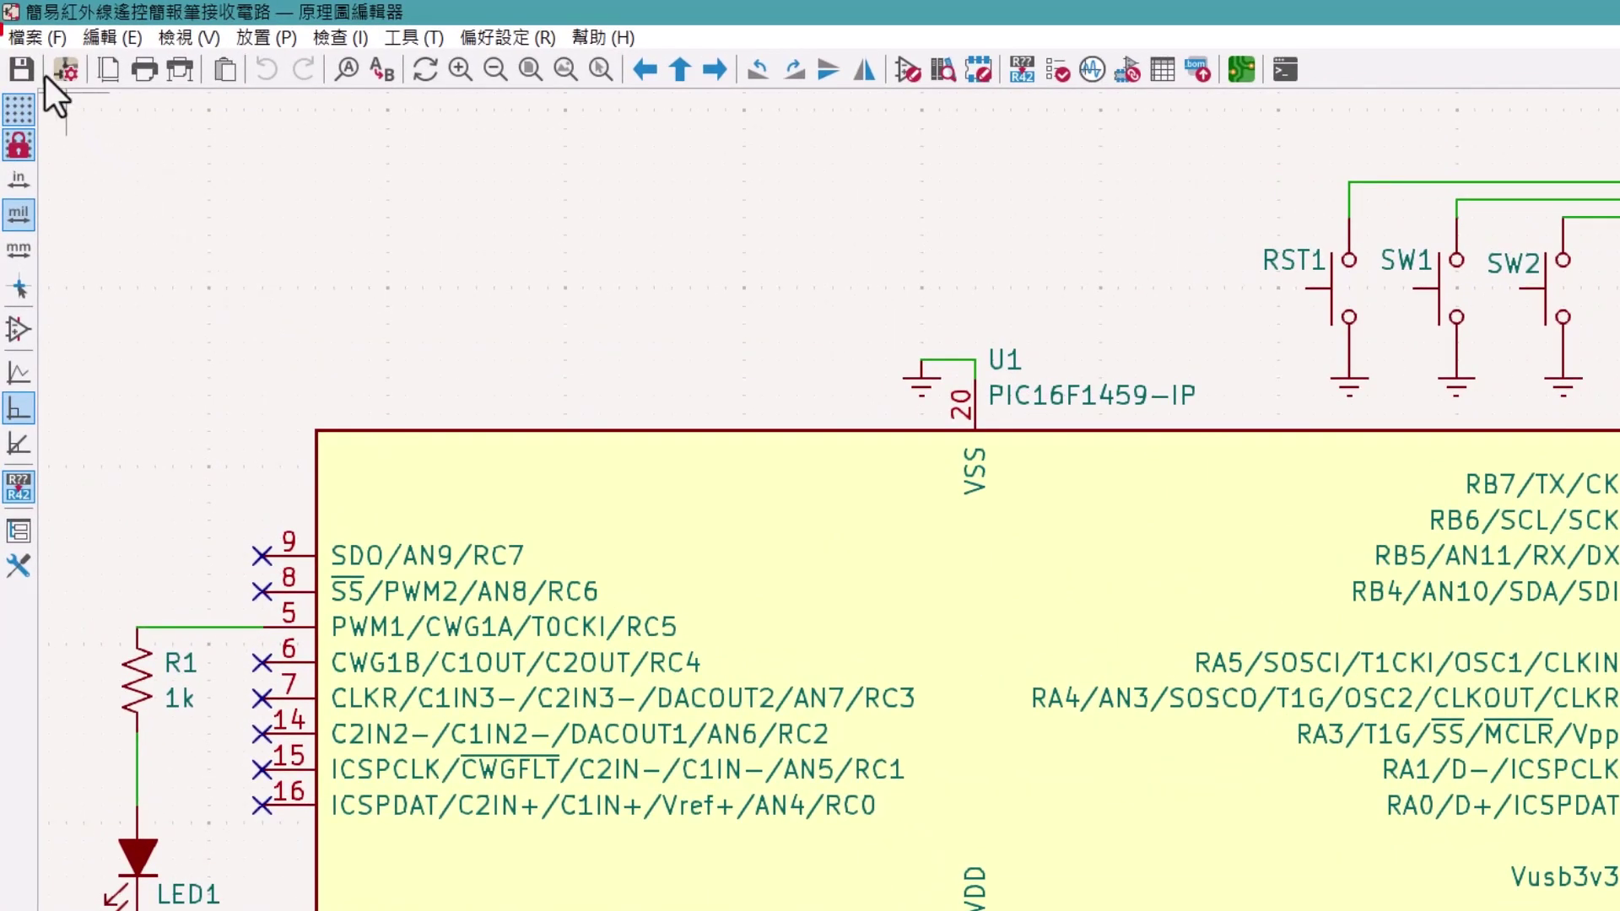
- Open the violation severity settings in the schematic setup and review the connection, conflict and miscellaneous rules
{"action": "left_click", "coordinate": [35, 42]}
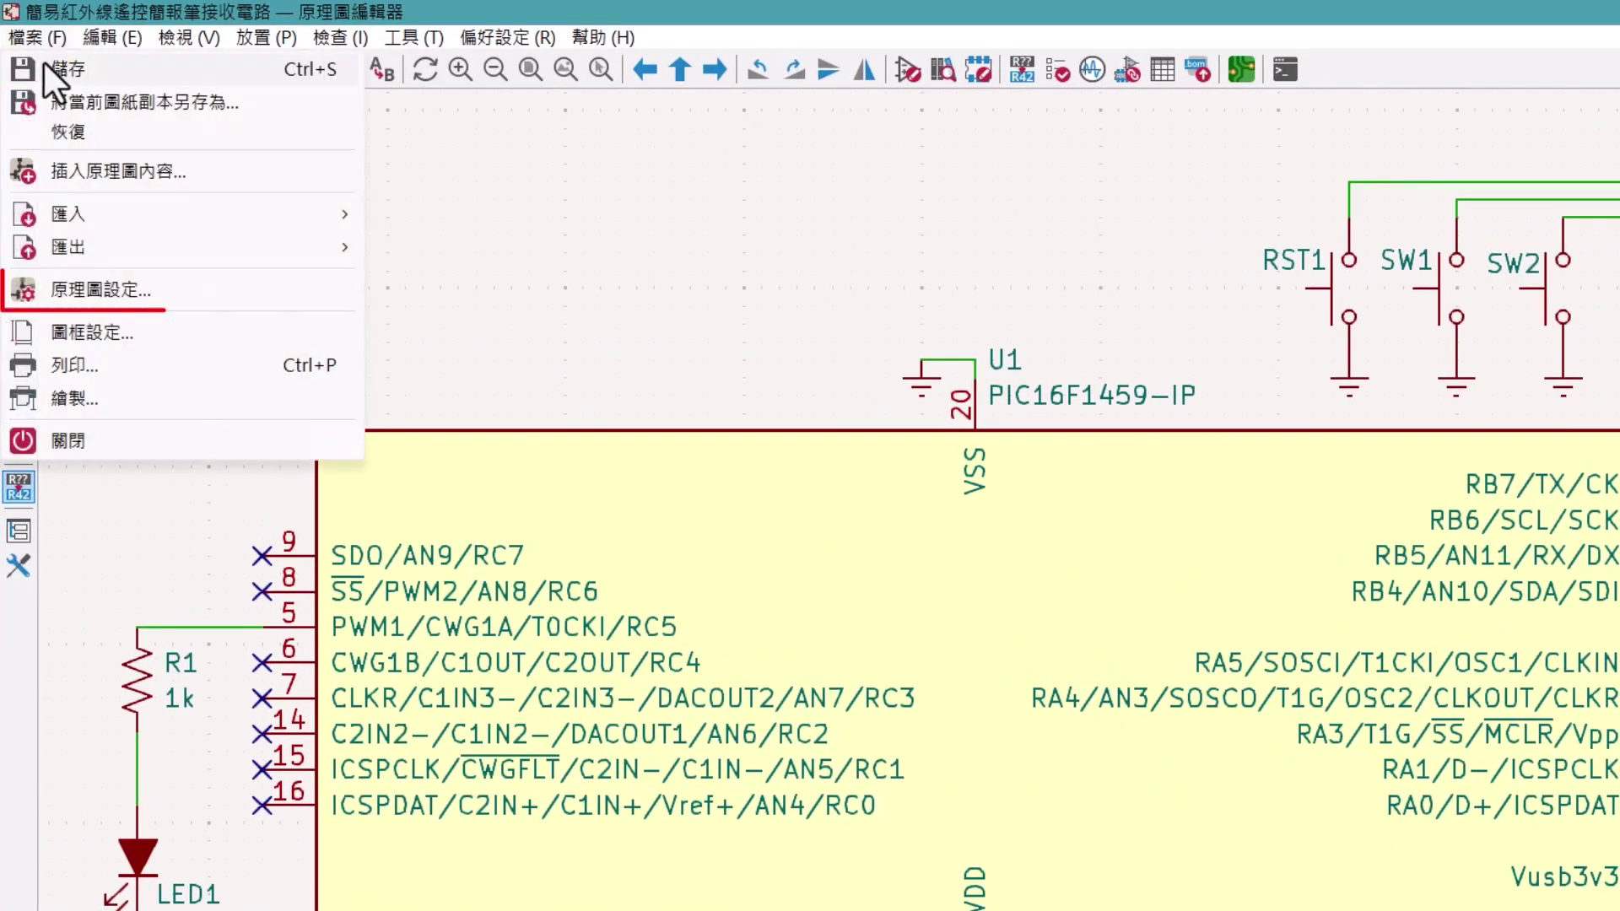
{"action": "left_click", "coordinate": [116, 291]}
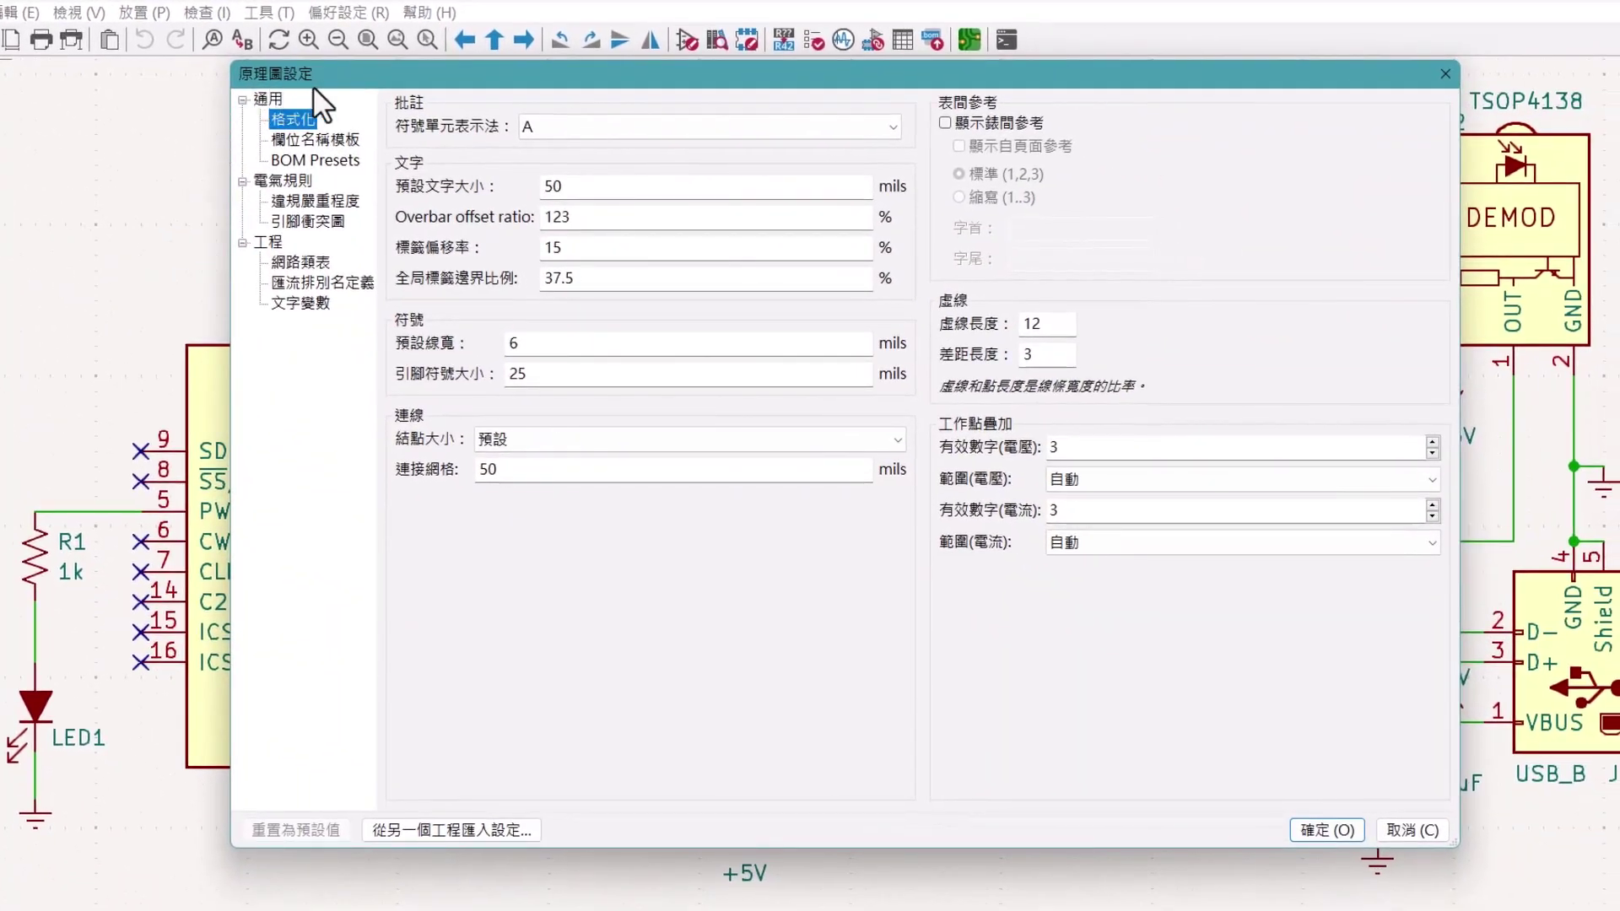
{"action": "left_click", "coordinate": [314, 202]}
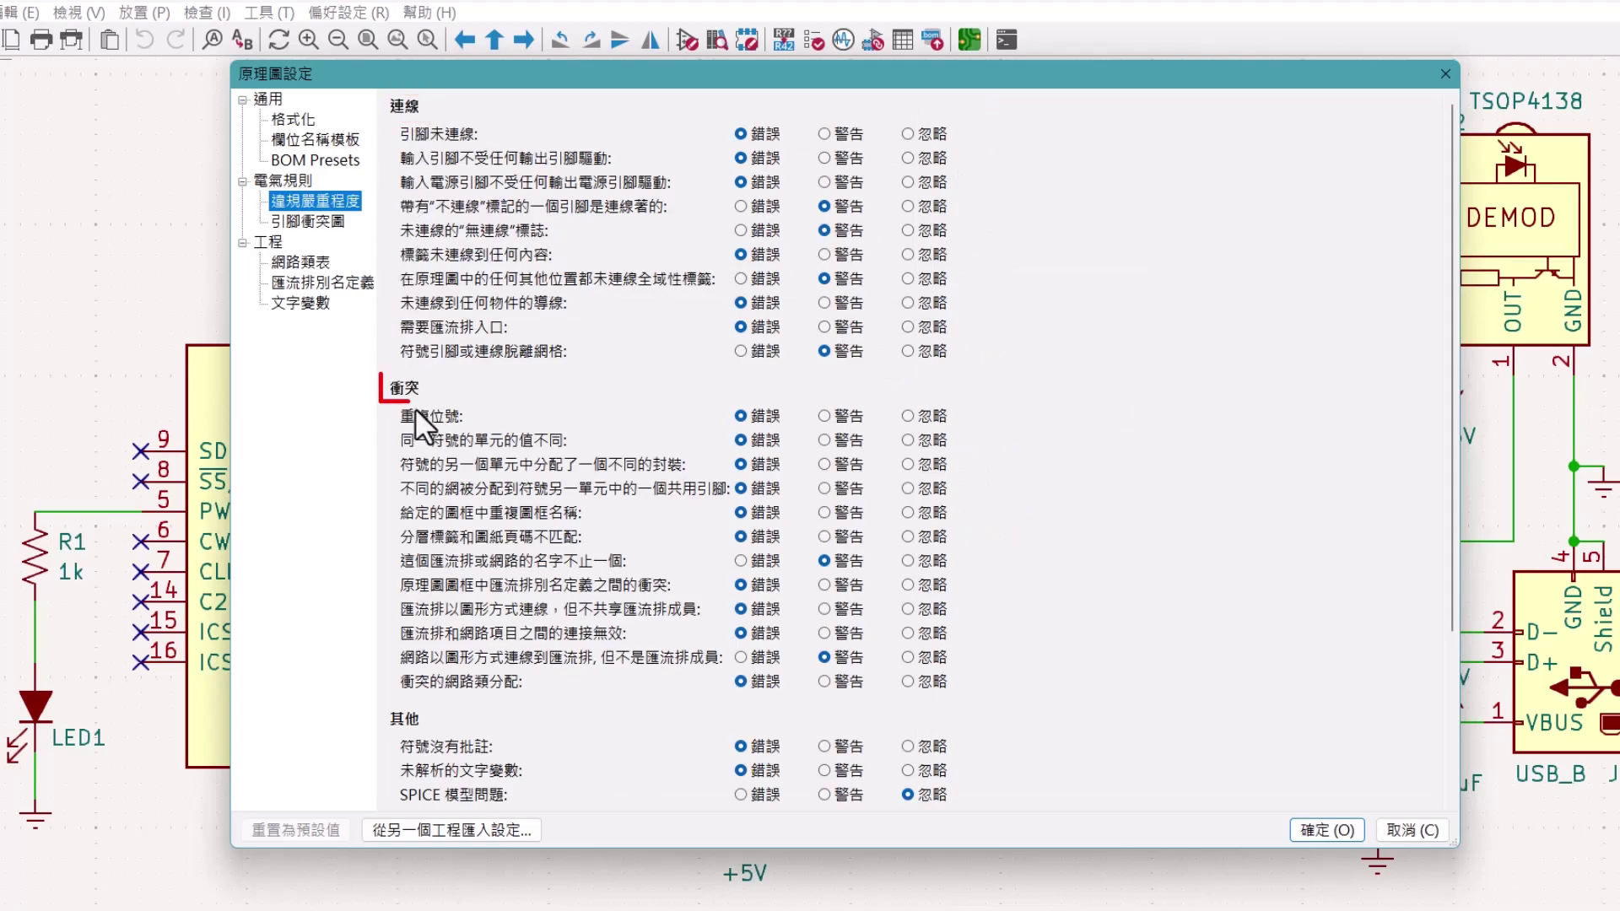
{"action": "scroll", "coordinate": [418, 736], "scroll_direction": "down", "scroll_amount": 5}
{"action": "scroll", "coordinate": [418, 722], "scroll_direction": "up", "scroll_amount": 5}
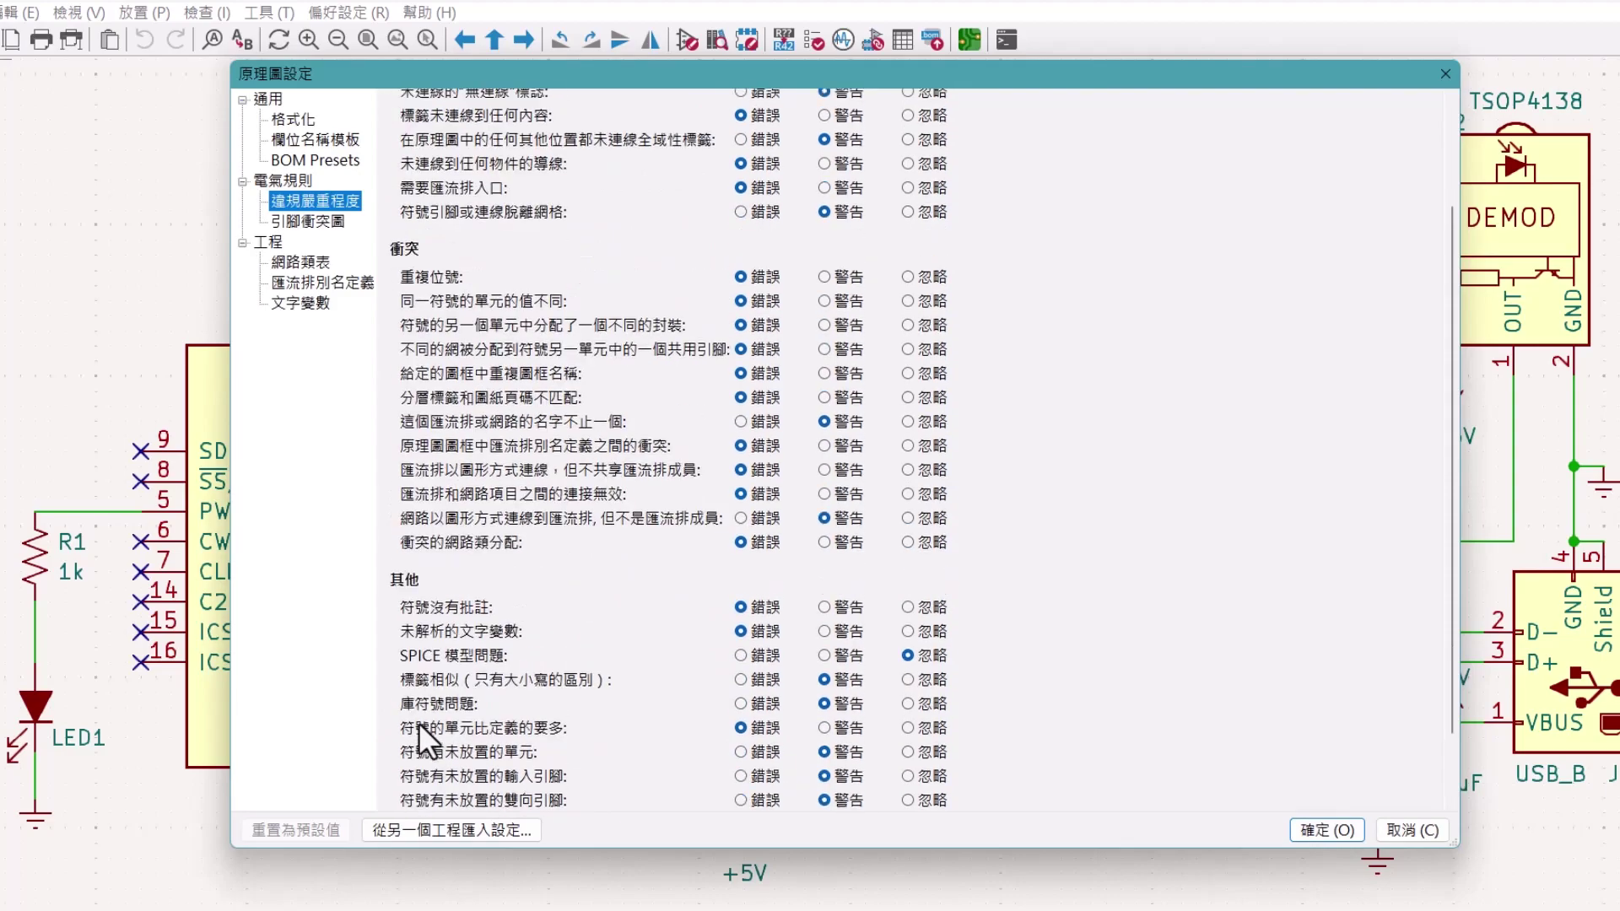